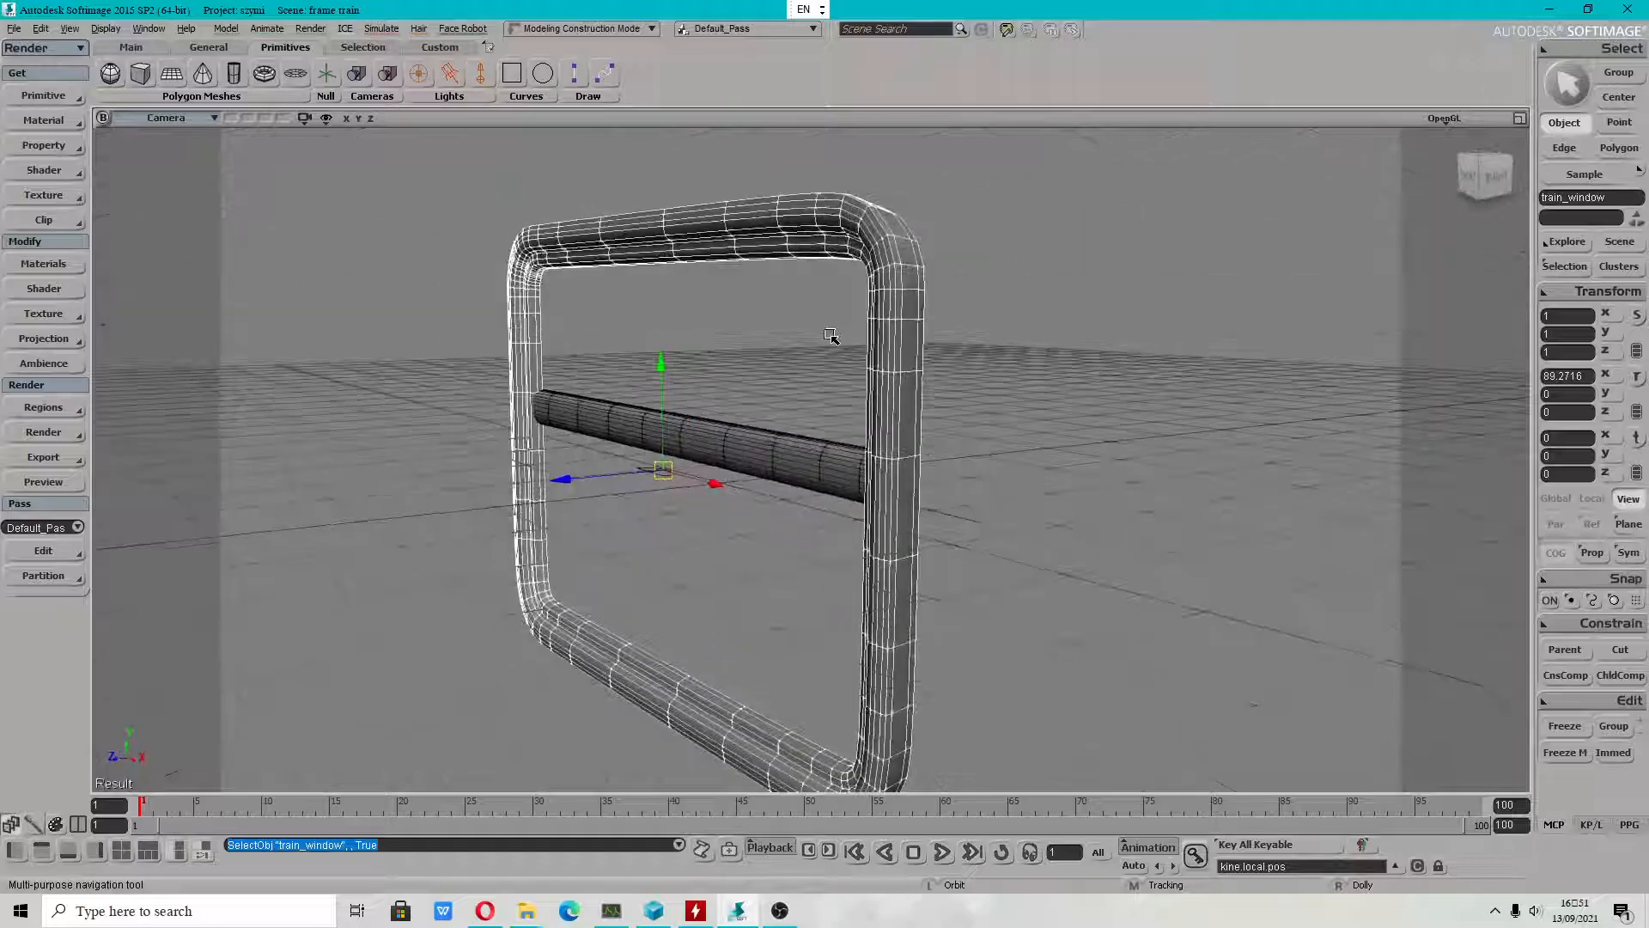
pyautogui.press('s')
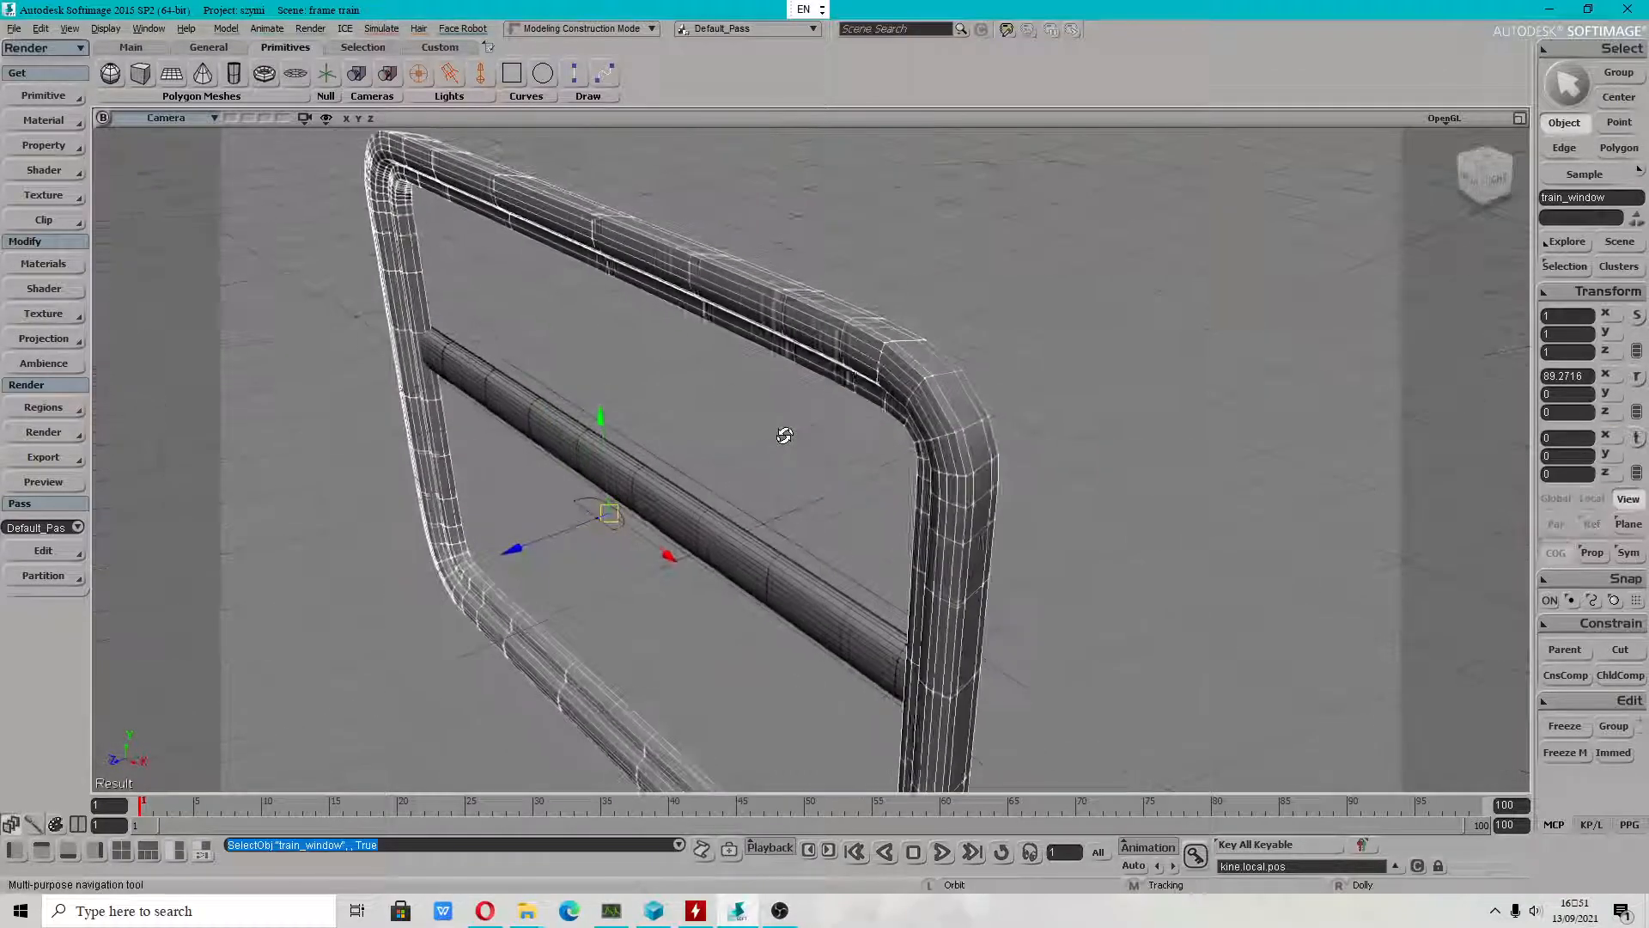
pyautogui.moveTo(780, 434); pyautogui.dragTo(817, 450, button='right')
pyautogui.press('s')
pyautogui.moveTo(898, 438); pyautogui.dragTo(857, 461, button='middle')
pyautogui.scroll(-2, 828, 488)
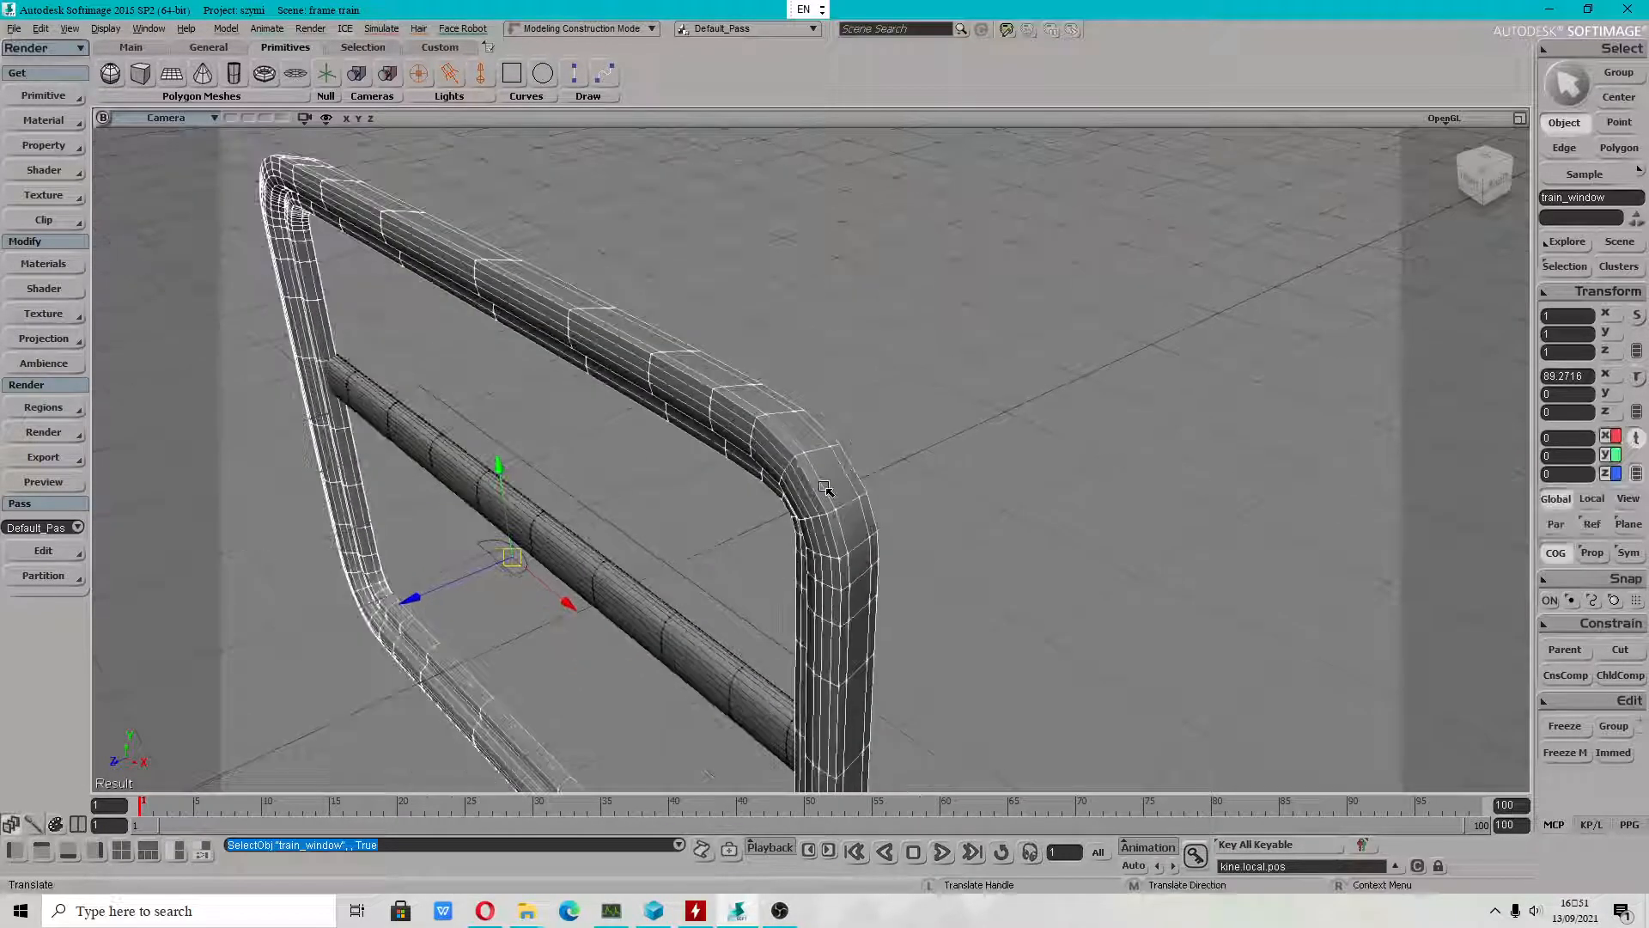
pyautogui.press('s')
pyautogui.moveTo(637, 550); pyautogui.dragTo(709, 531, button='middle')
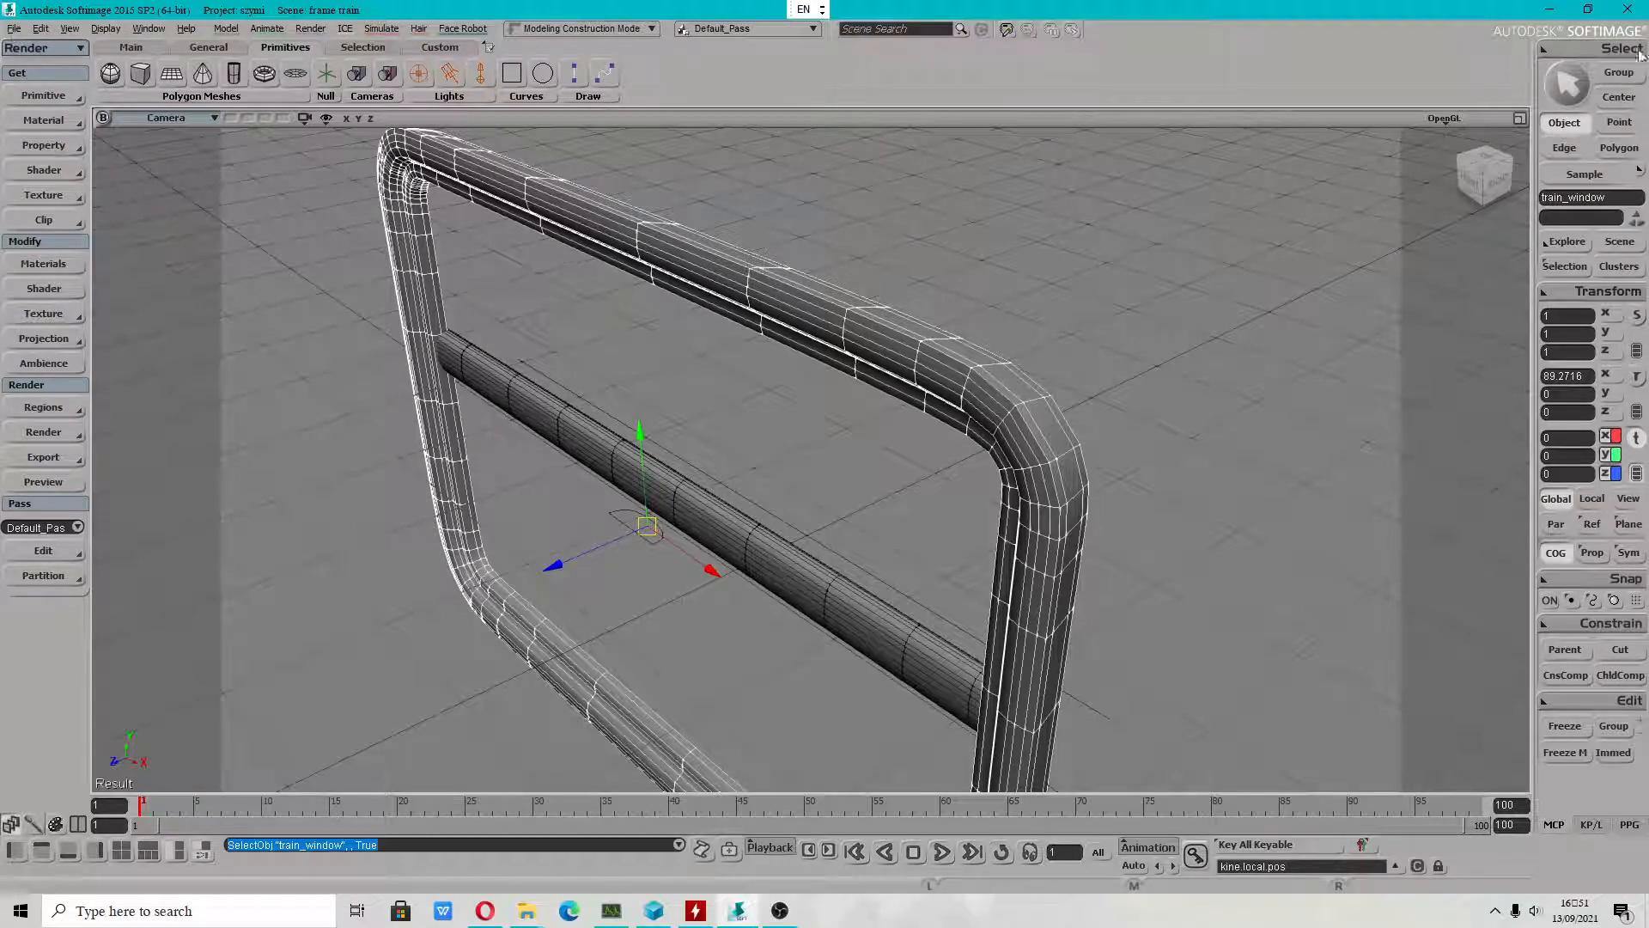
# Switch the Camera viewport display to Textured and back to the OpenGL realtime shaders.
pyautogui.click(1452, 119)
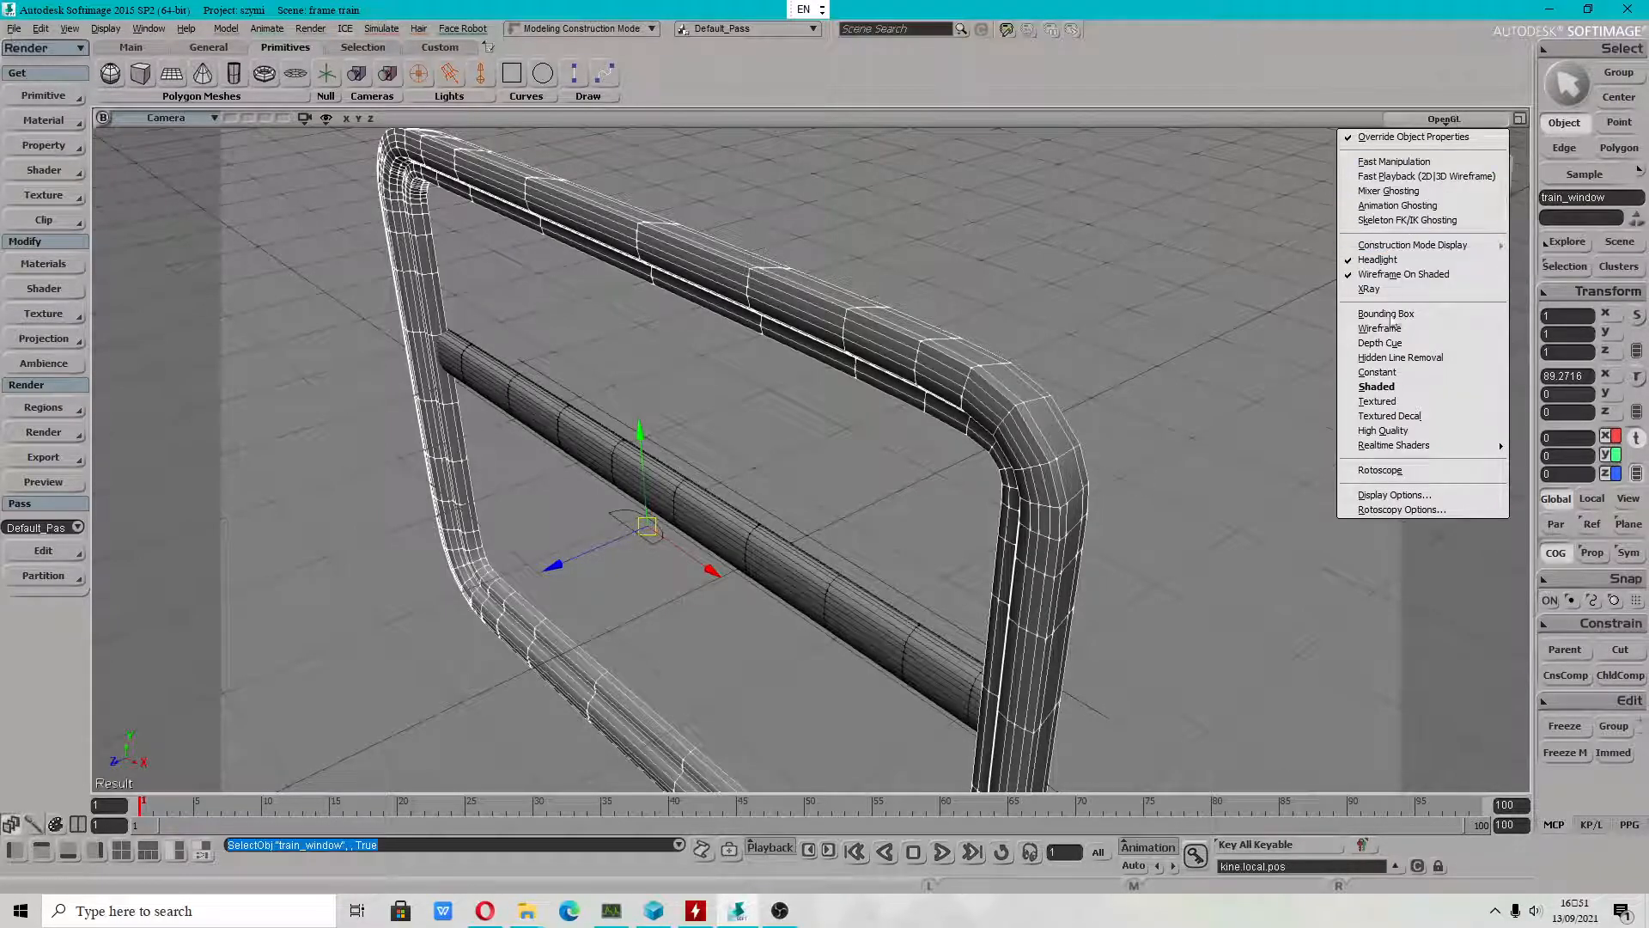
pyautogui.click(1401, 403)
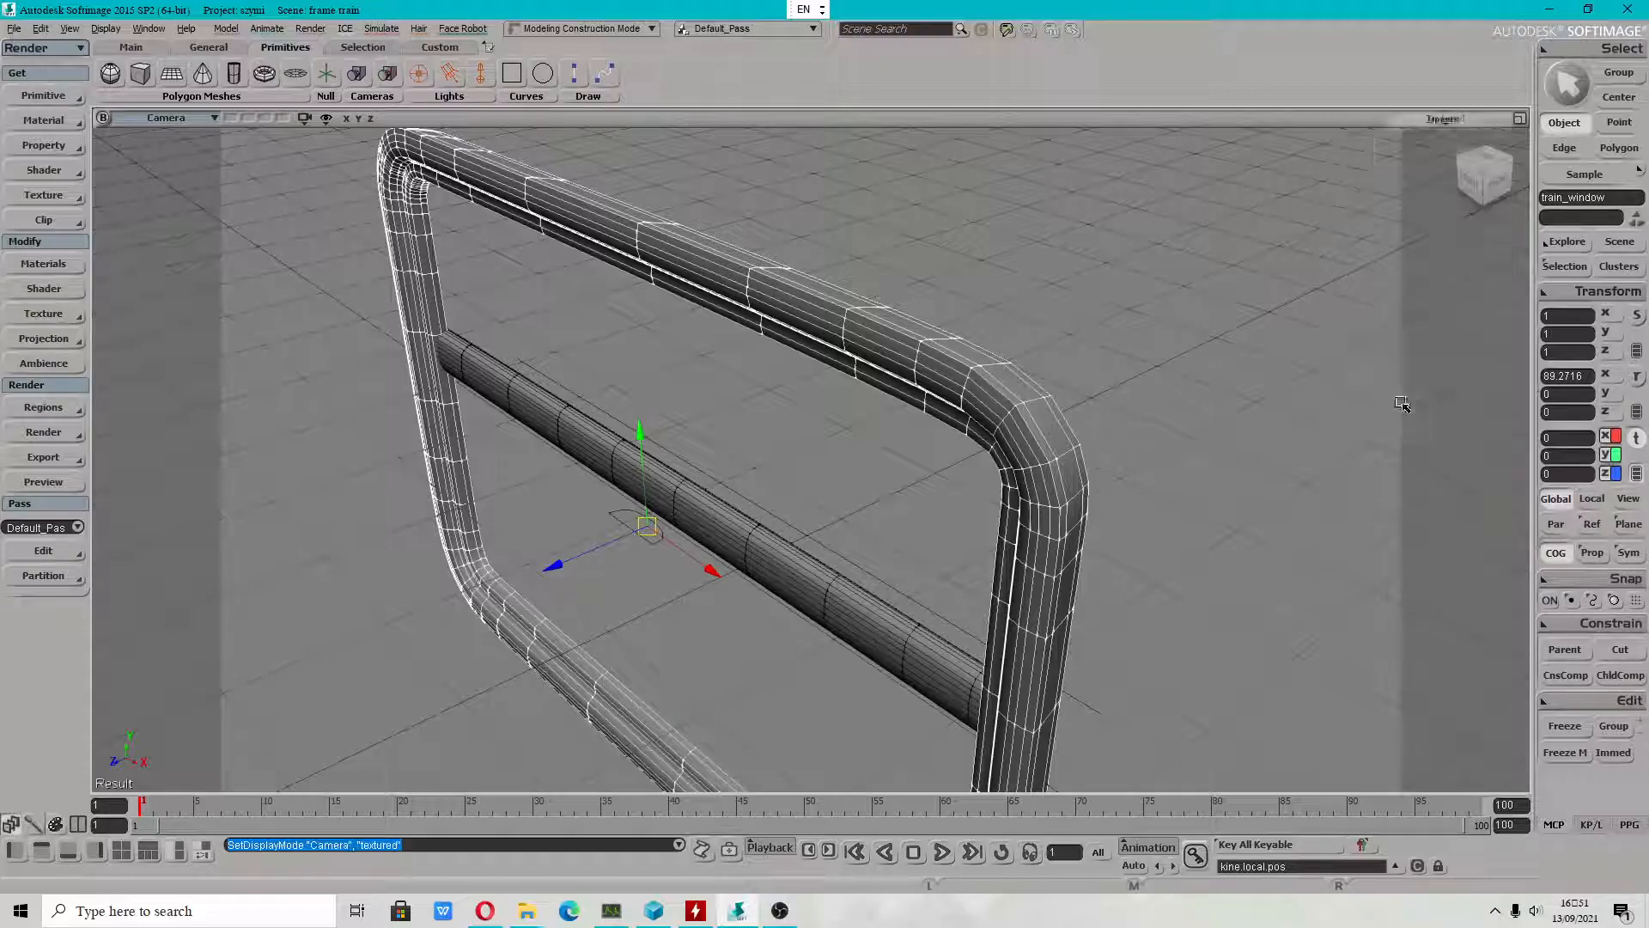
pyautogui.click(1446, 119)
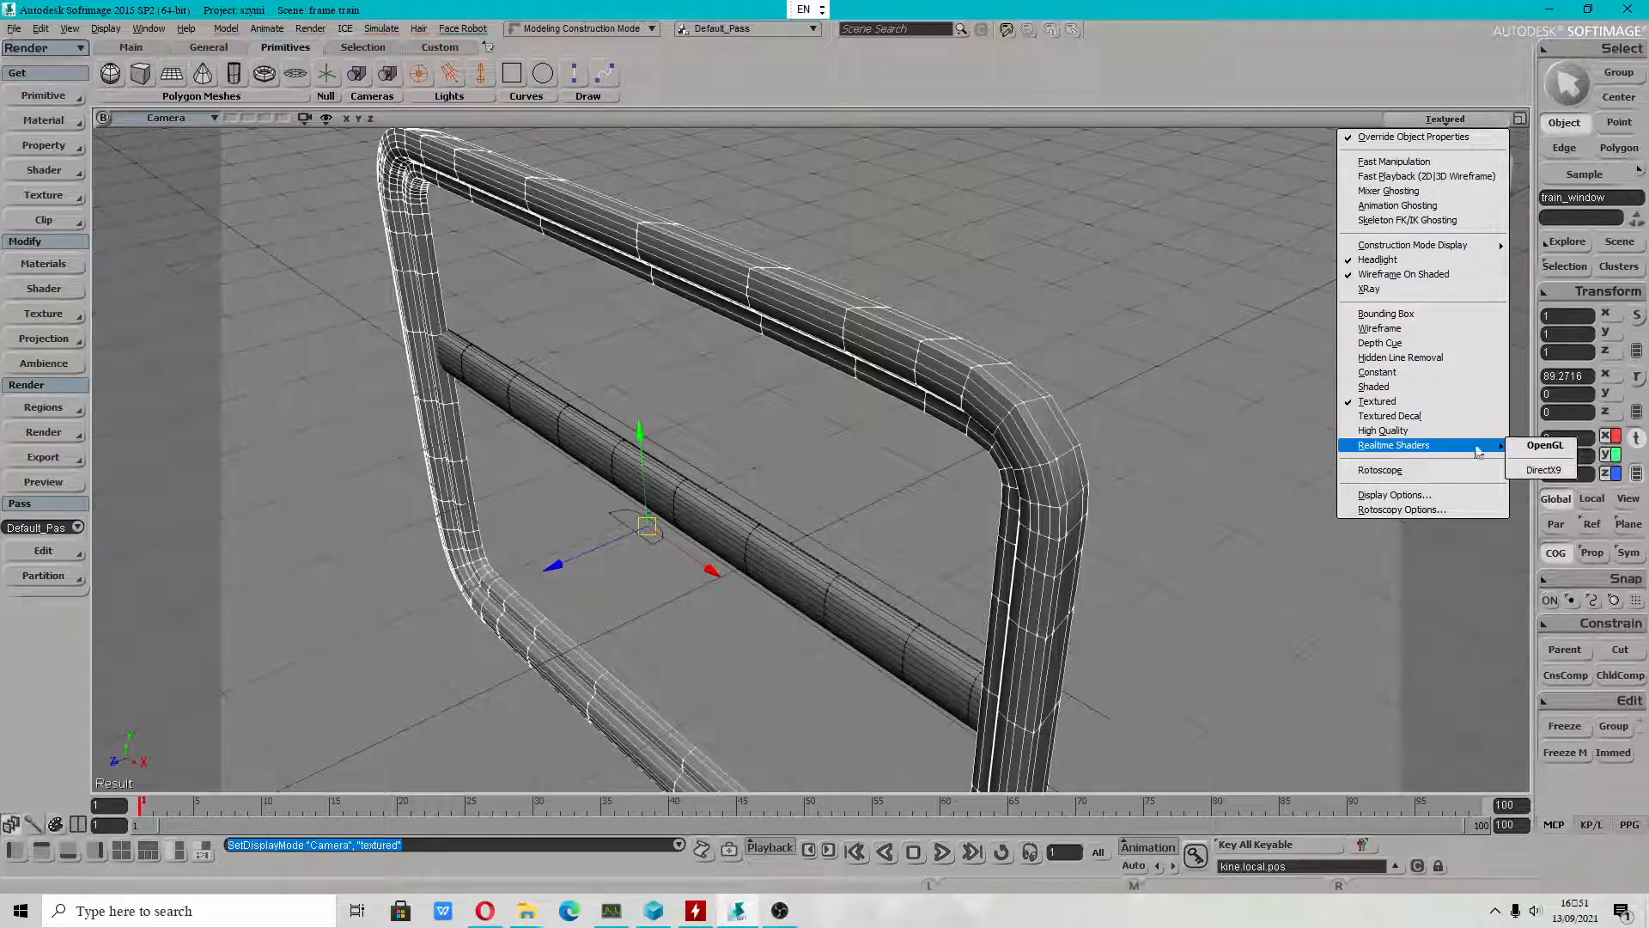
pyautogui.moveTo(1487, 462)
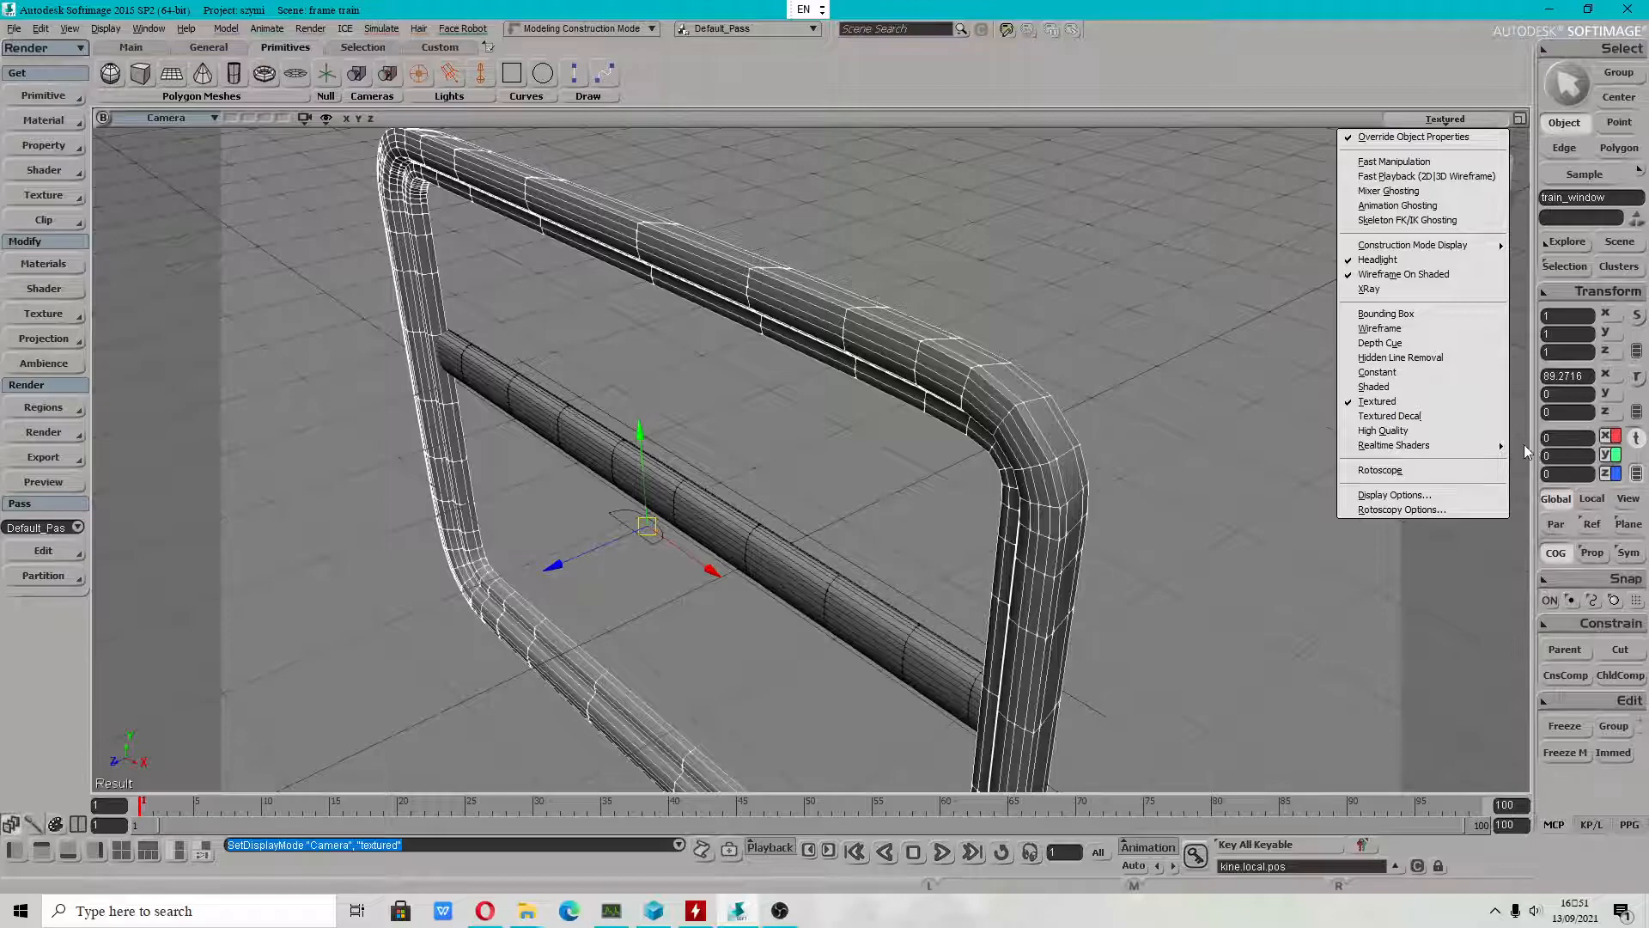
pyautogui.click(1518, 446)
pyautogui.click(1443, 119)
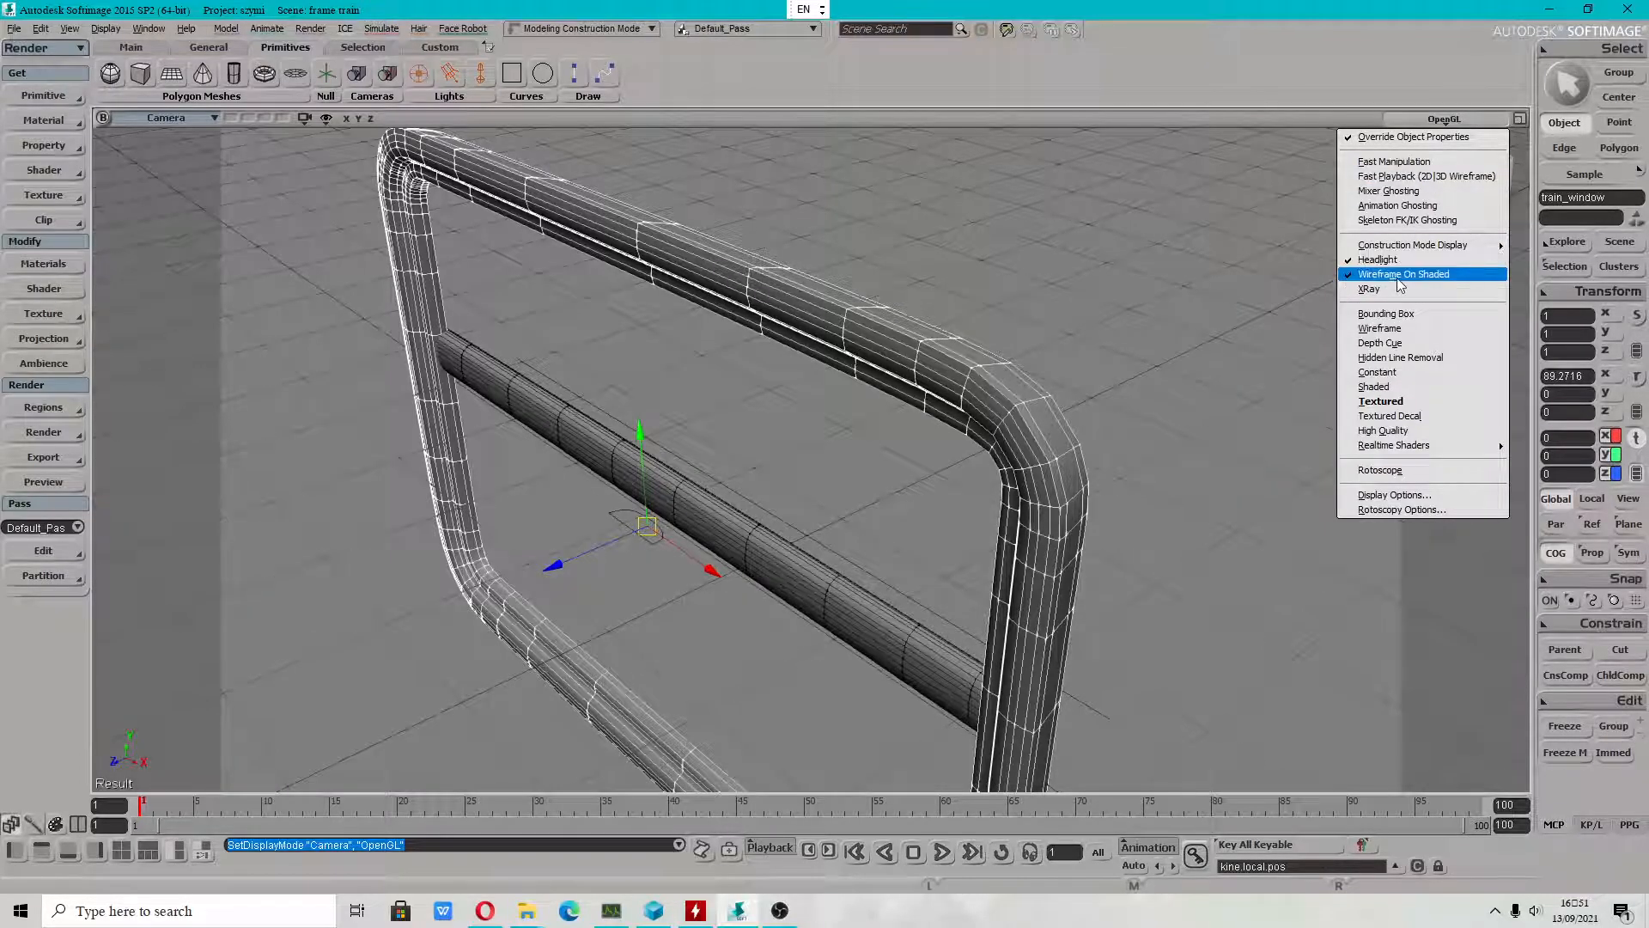
pyautogui.moveTo(1419, 445)
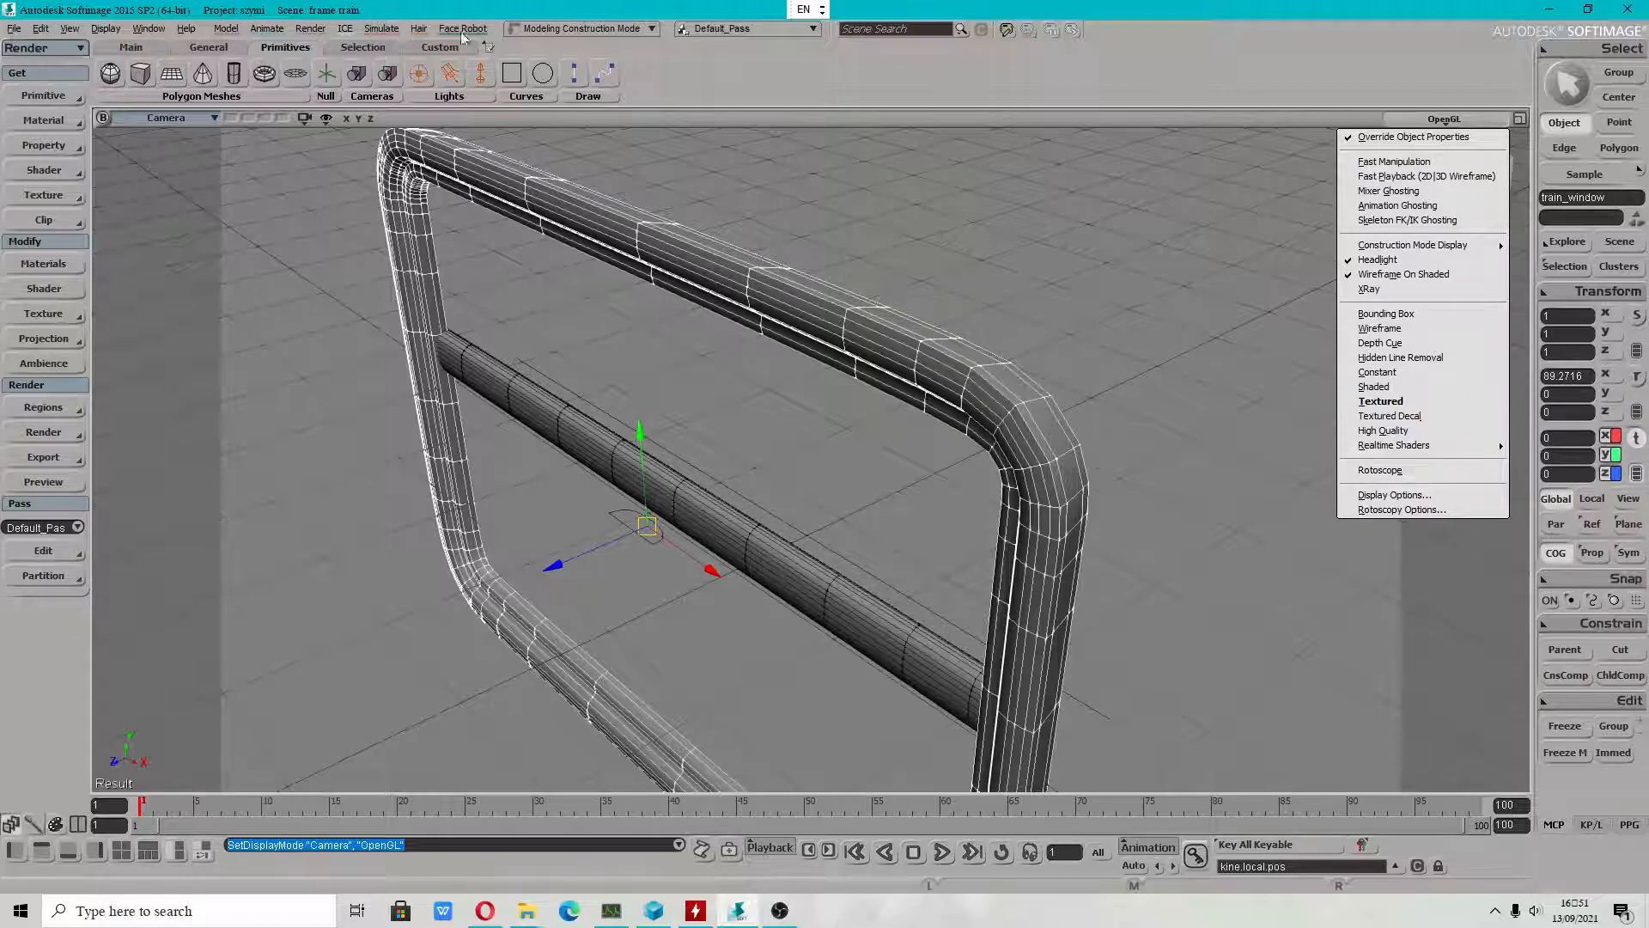
# Save the scene, and open the Material Manager beside the upper part of the window frame.
pyautogui.click(14, 29)
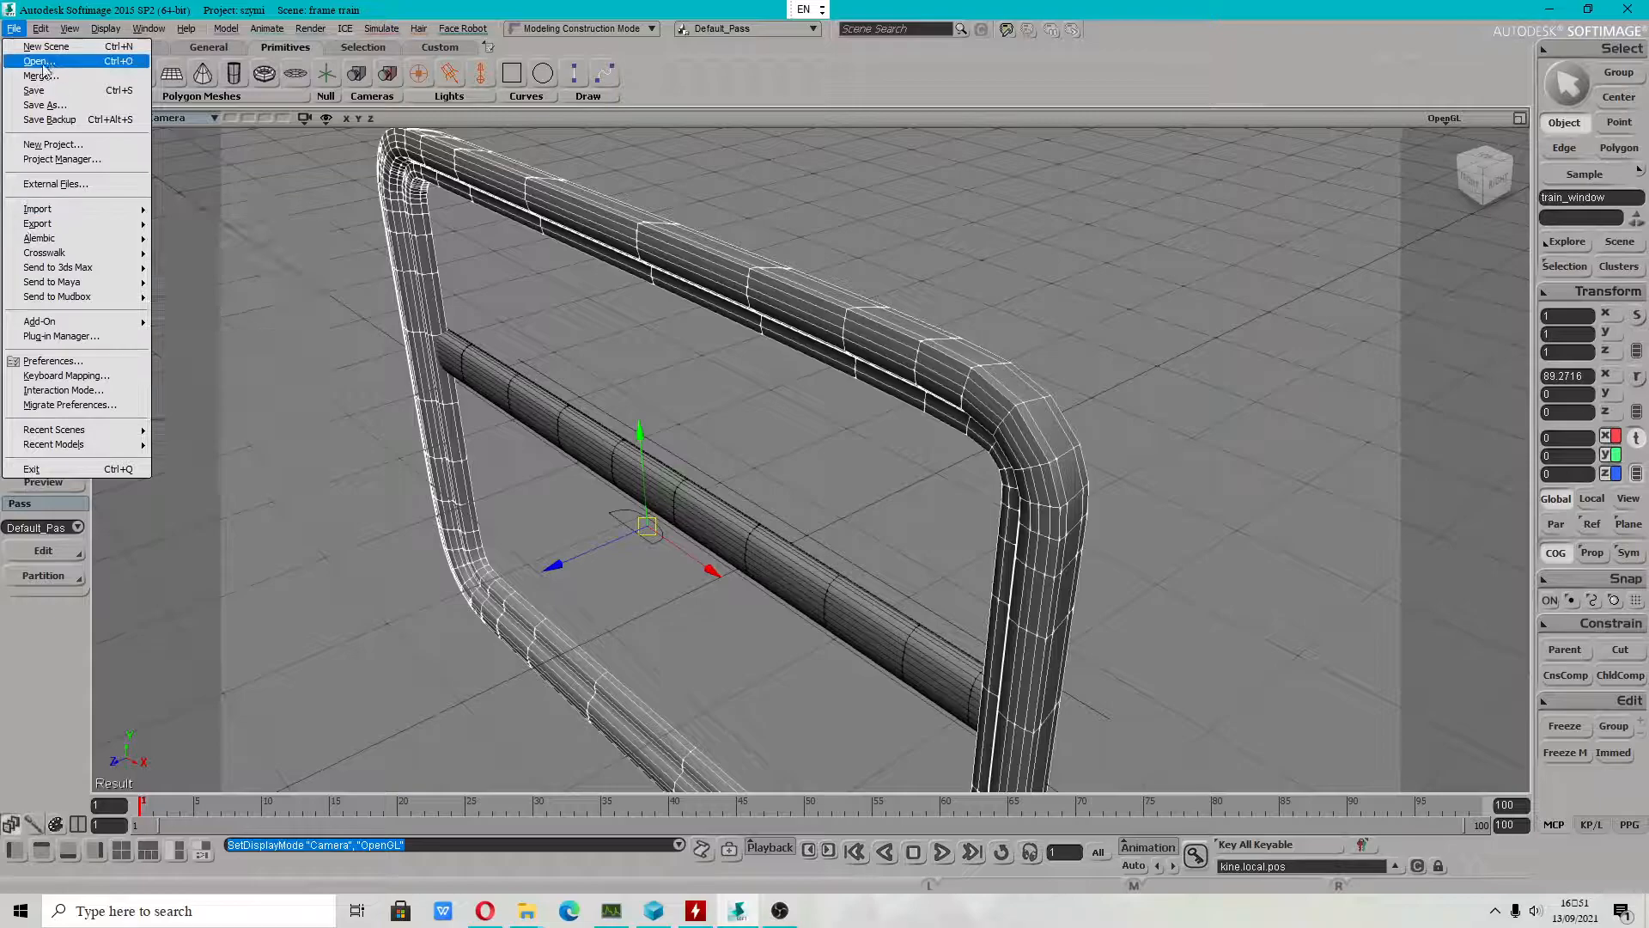
pyautogui.click(34, 90)
pyautogui.click(311, 28)
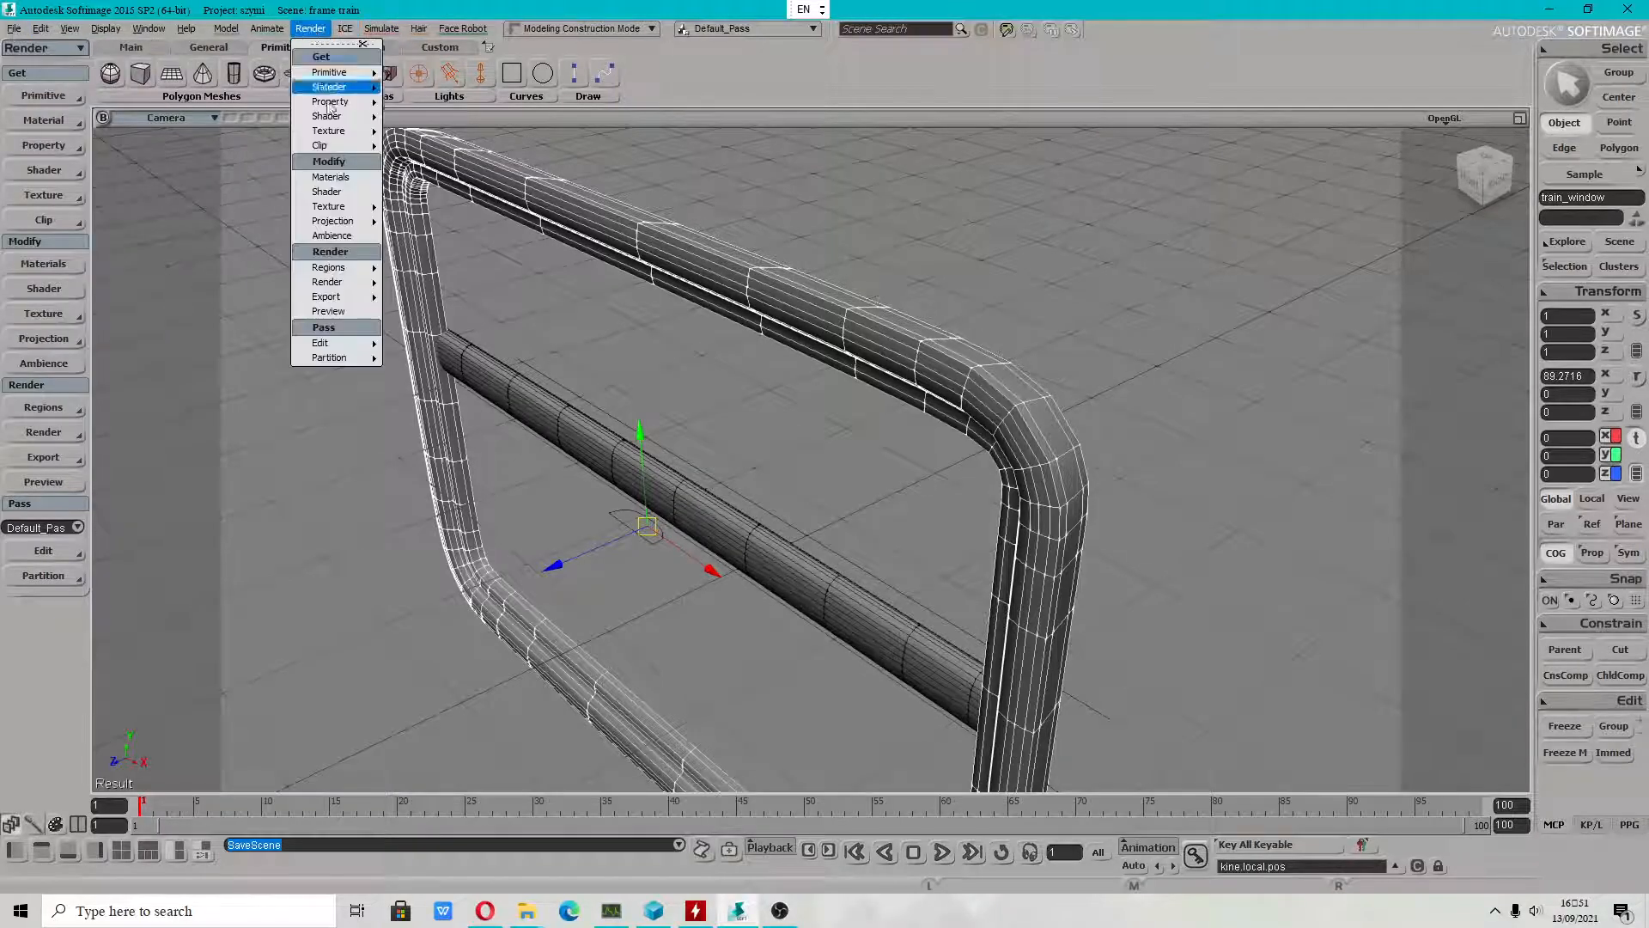
pyautogui.click(332, 177)
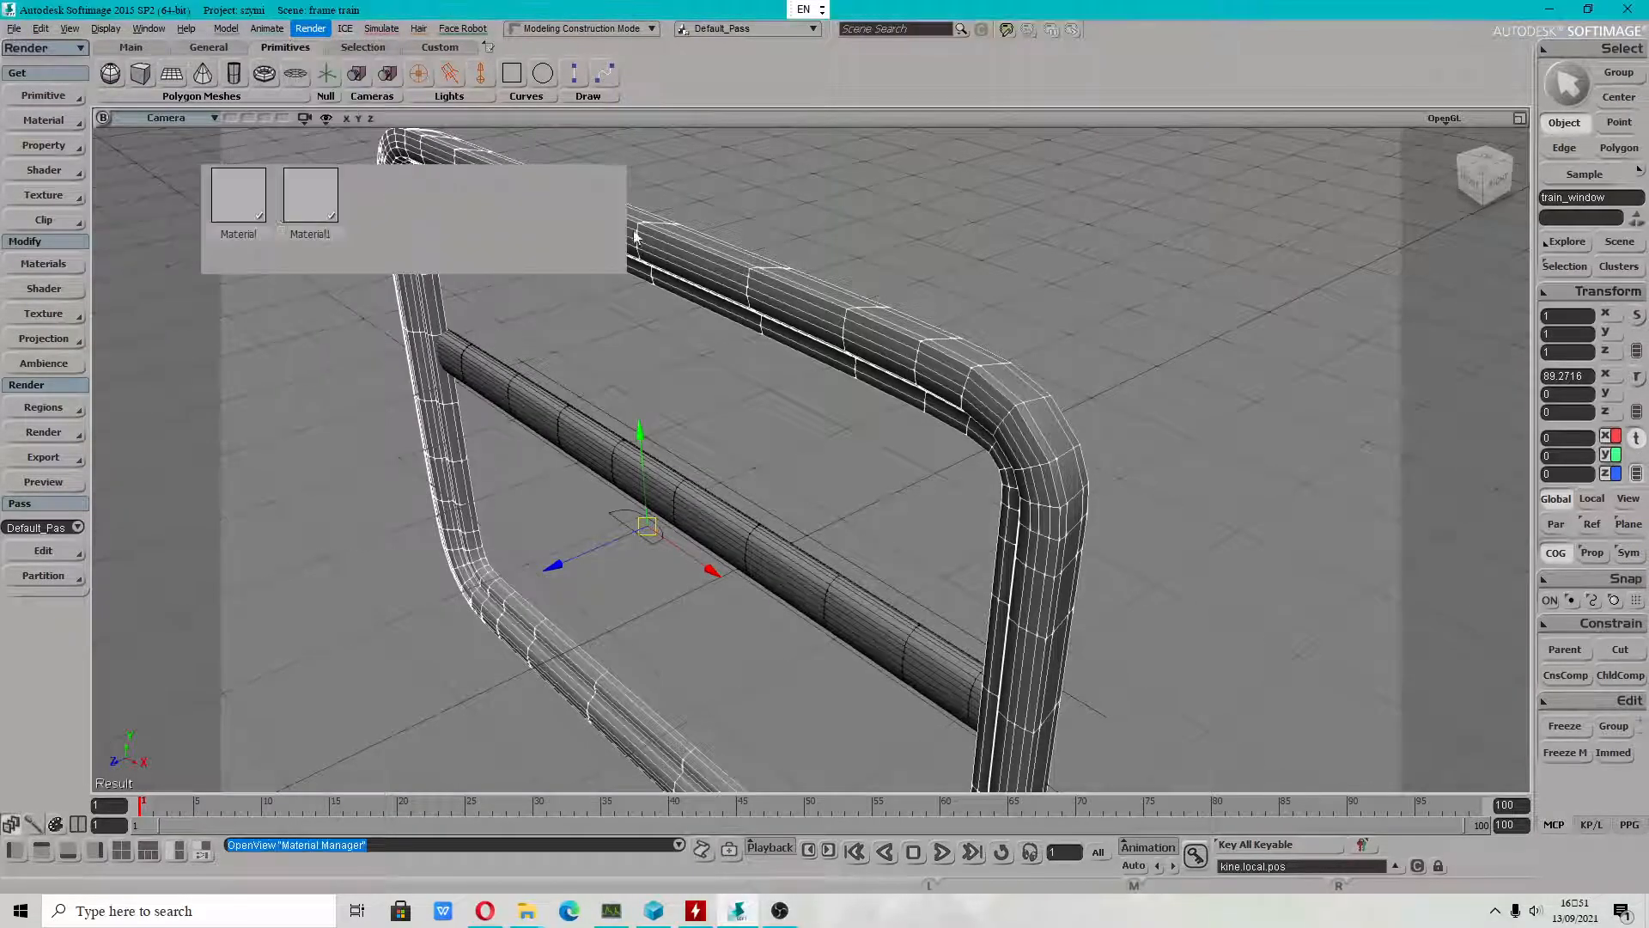
pyautogui.moveTo(493, 49); pyautogui.dragTo(1105, 177)
# Create a Cycles Diffuse BSDF material named window_train and assign it to the selected train_window object.
pyautogui.click(1087, 221)
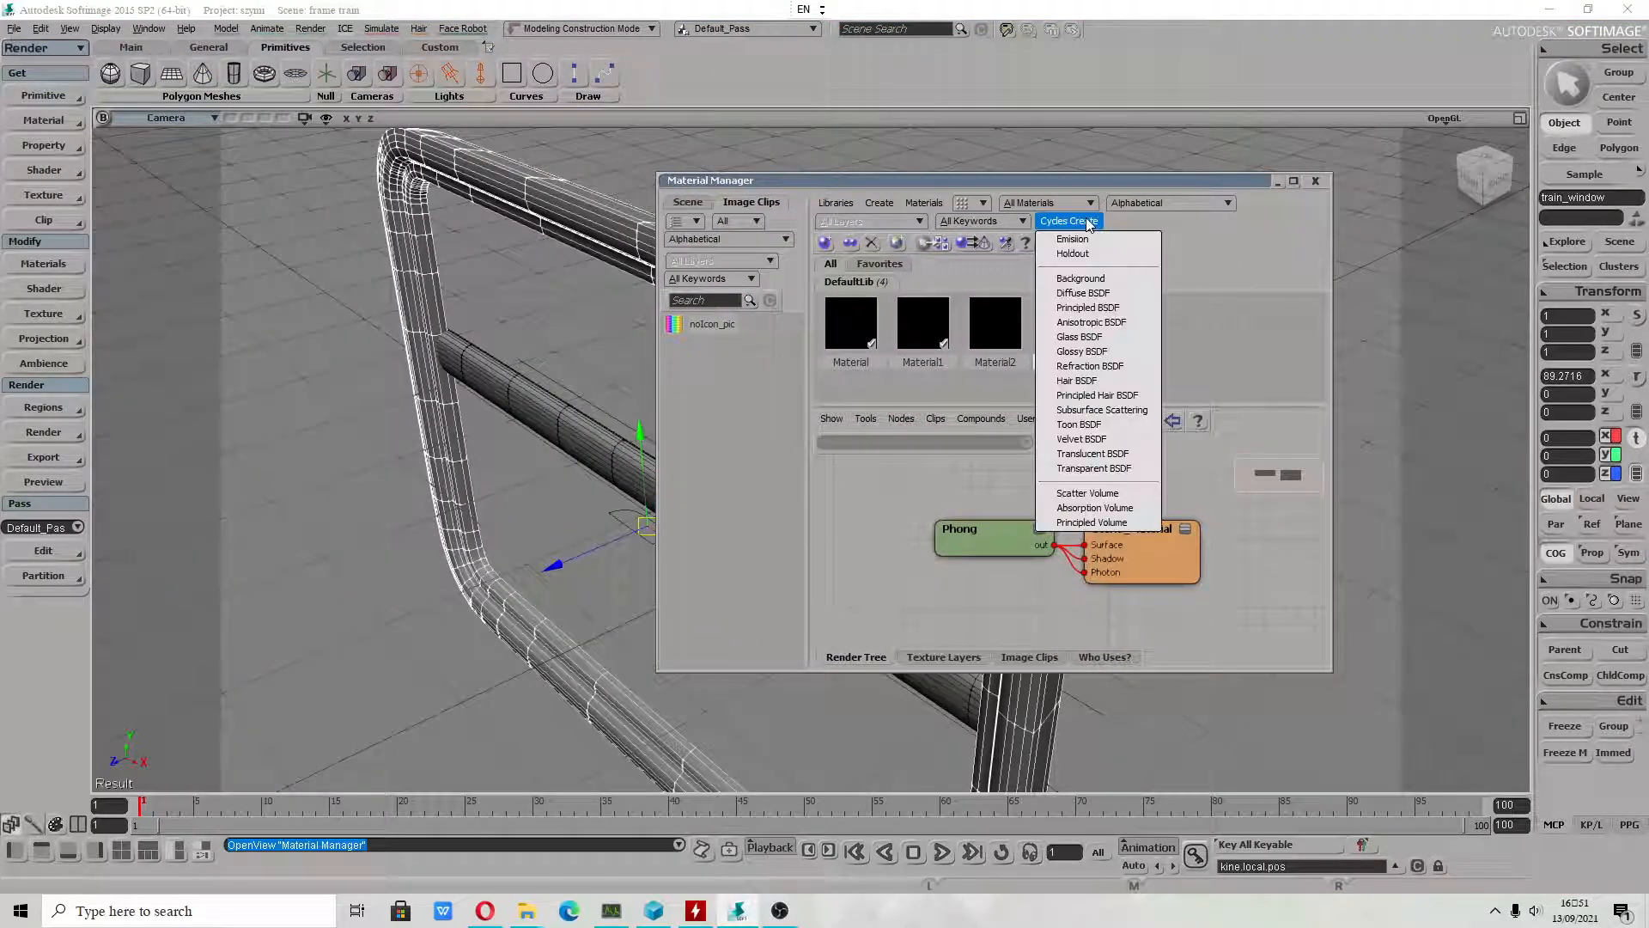
pyautogui.click(1104, 294)
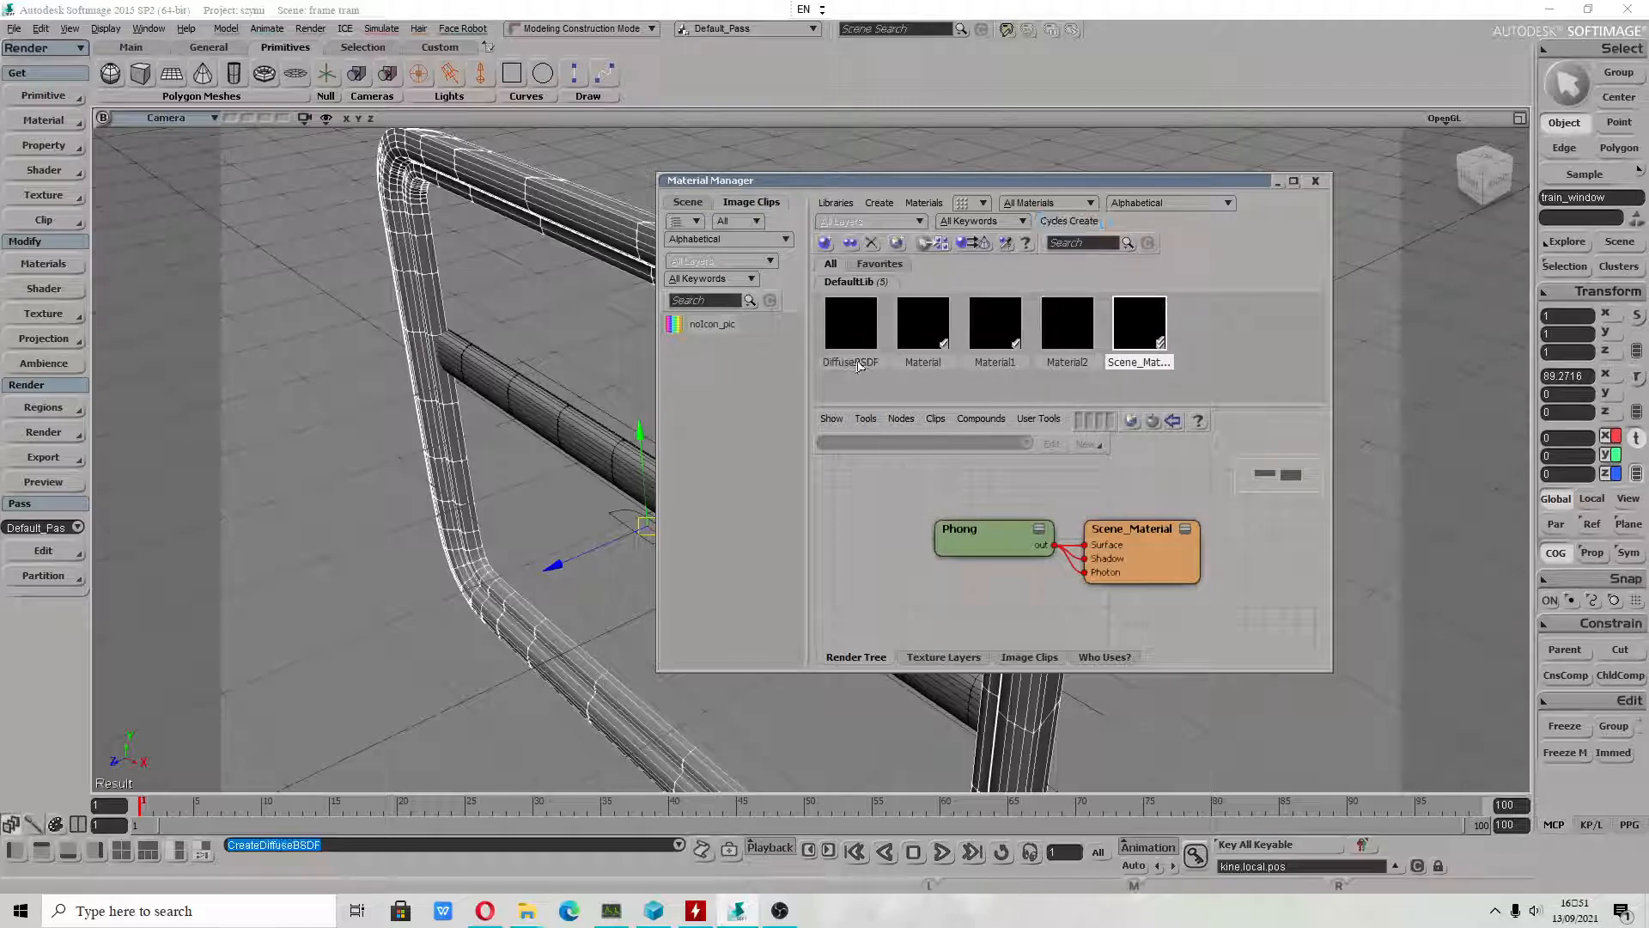
pyautogui.click(859, 348)
pyautogui.click(847, 369)
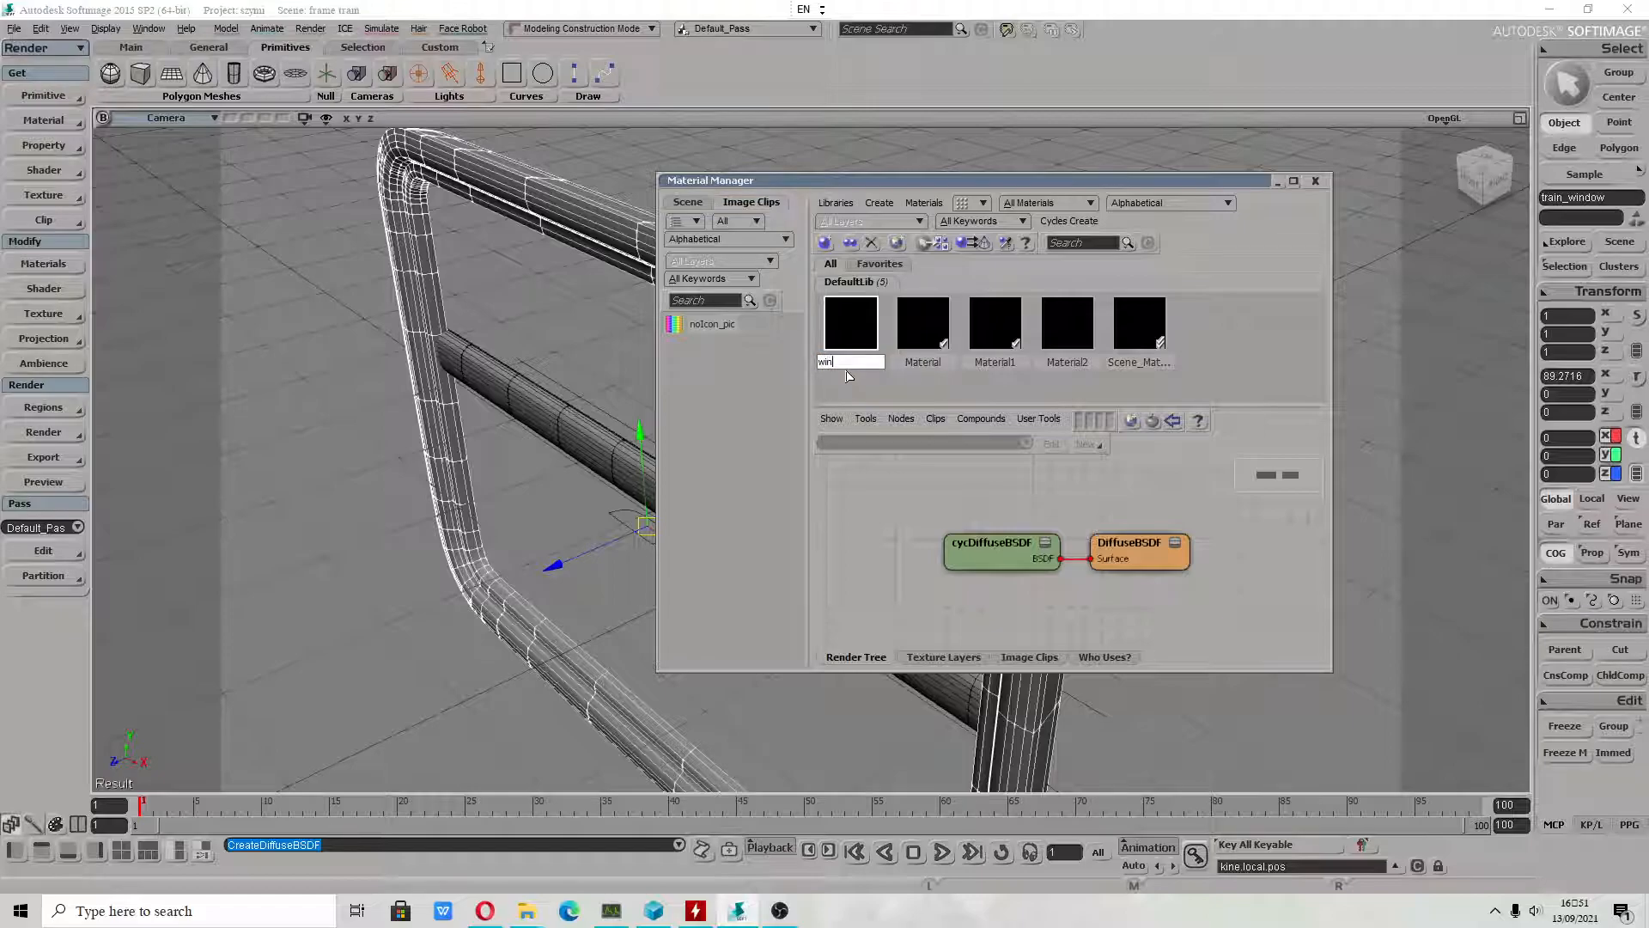
pyautogui.write('window_train')
pyautogui.press('Return')
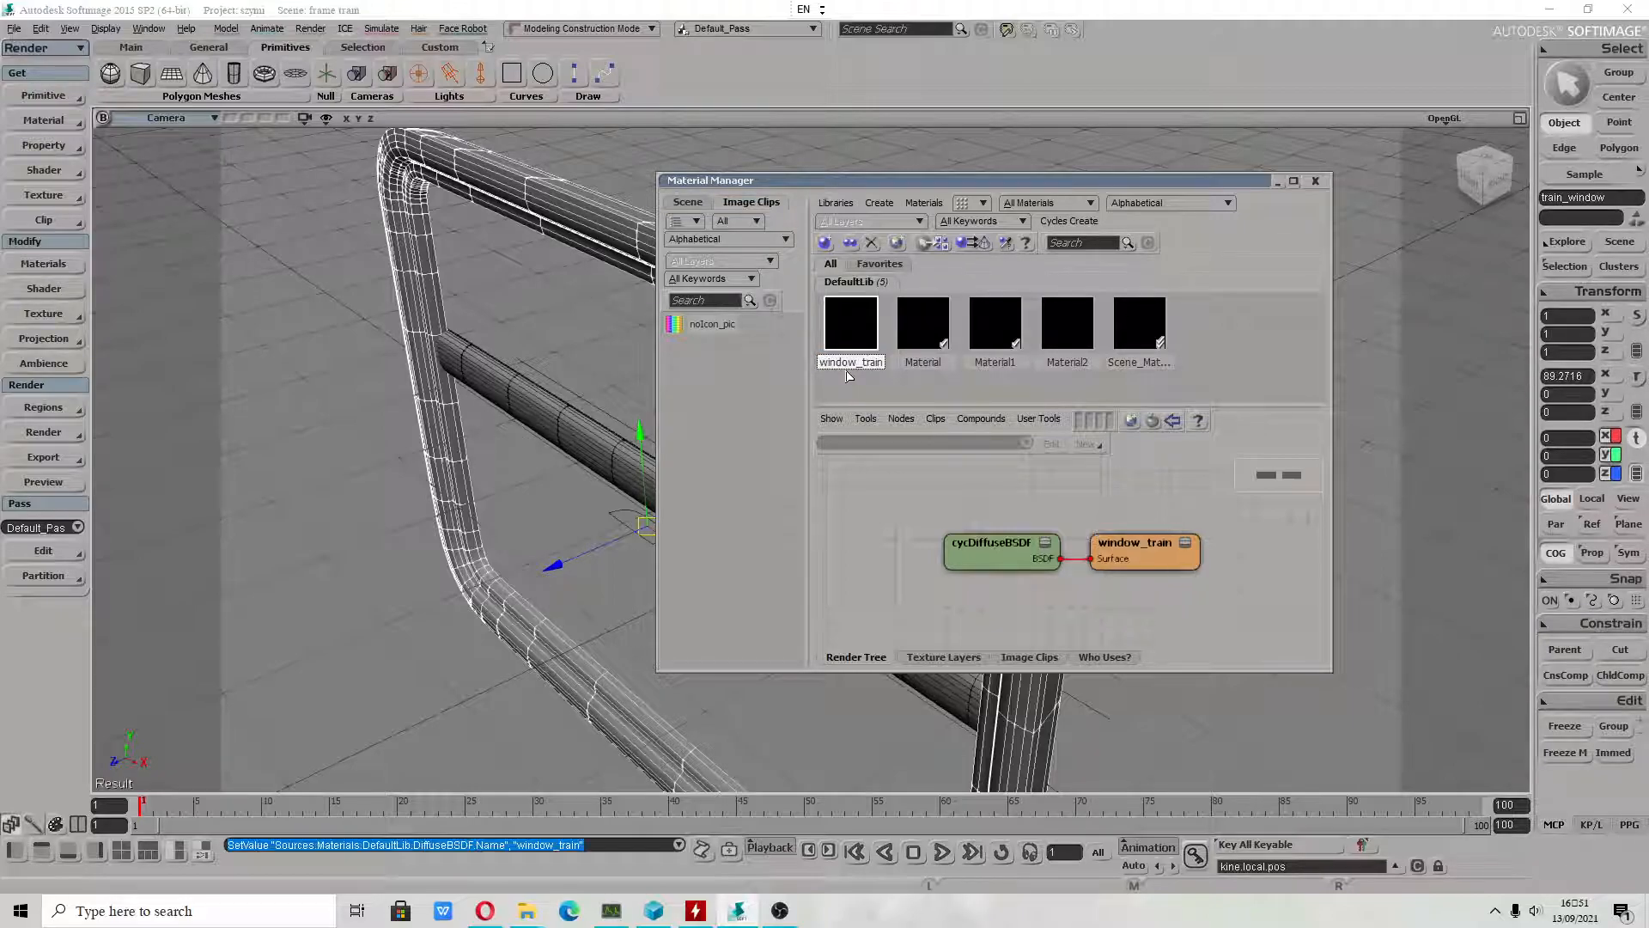
pyautogui.click(984, 243)
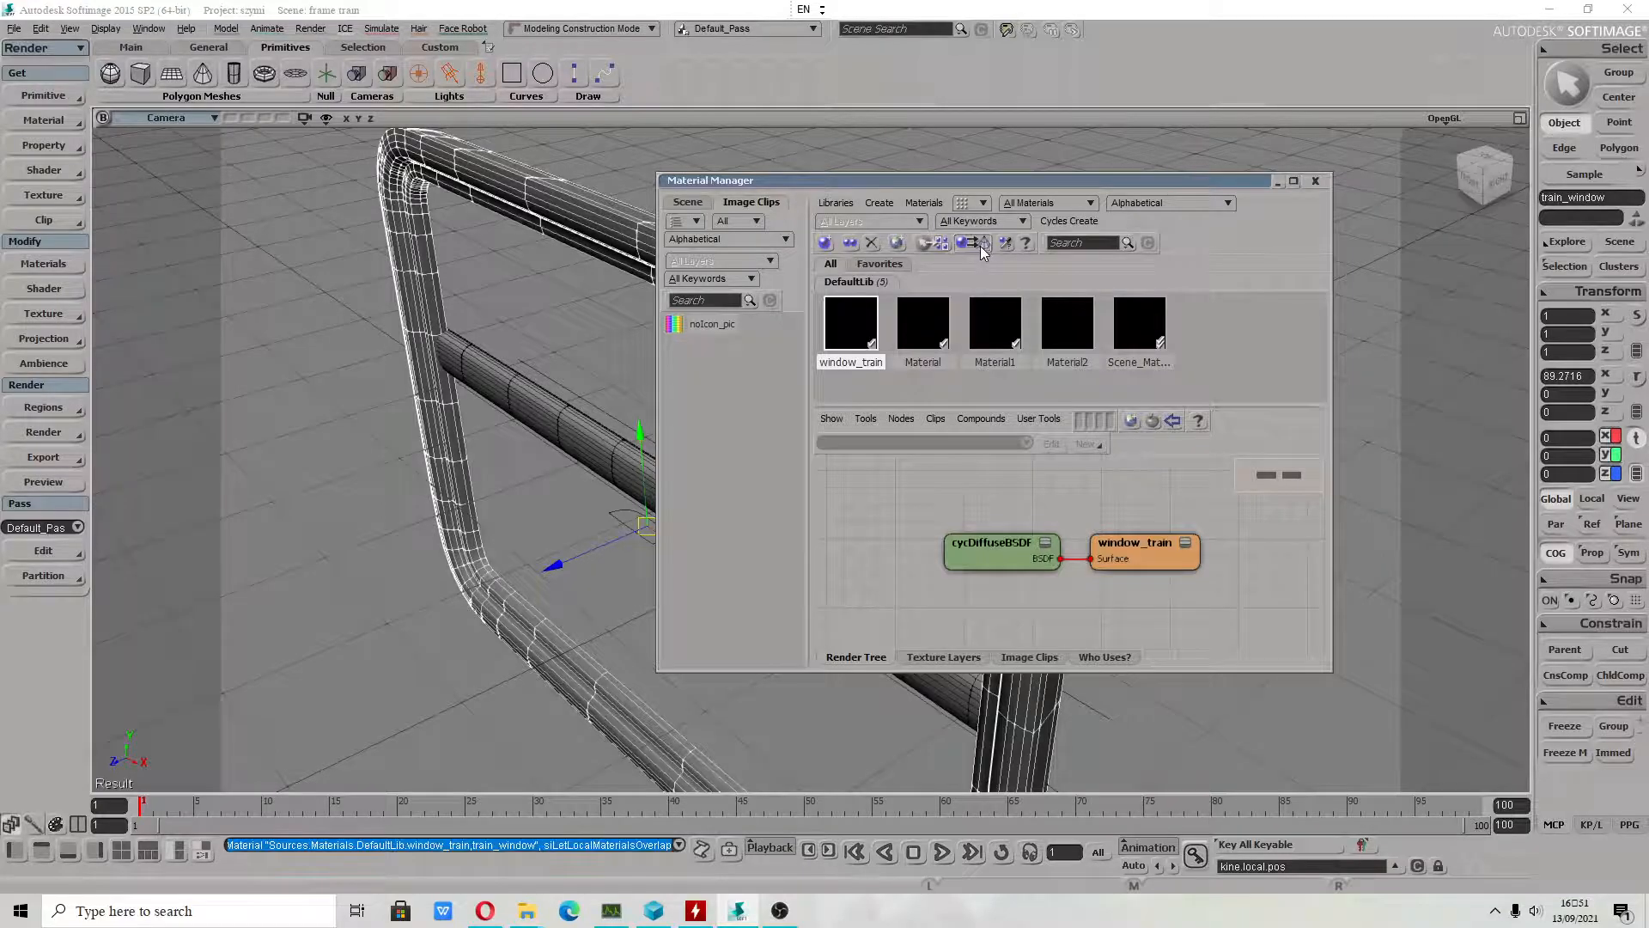
# Connect an Image node to the Color of the cycDiffuseBSDF shader and start loading a new image clip from file.
pyautogui.doubleClick(977, 550)
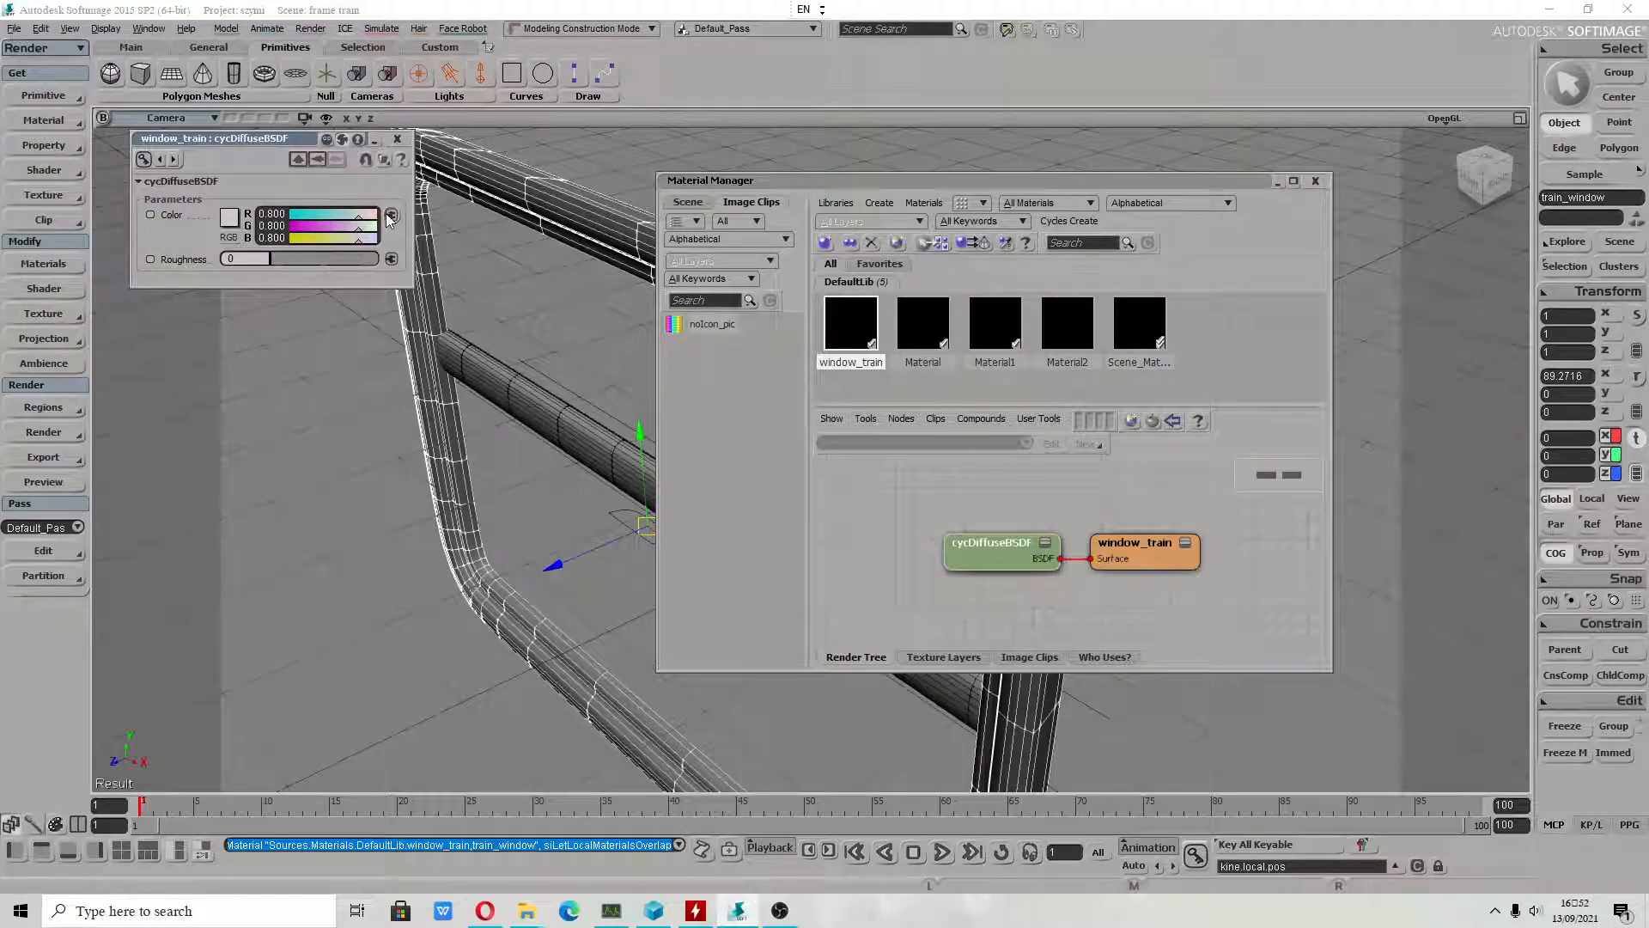
pyautogui.click(391, 215)
pyautogui.click(449, 283)
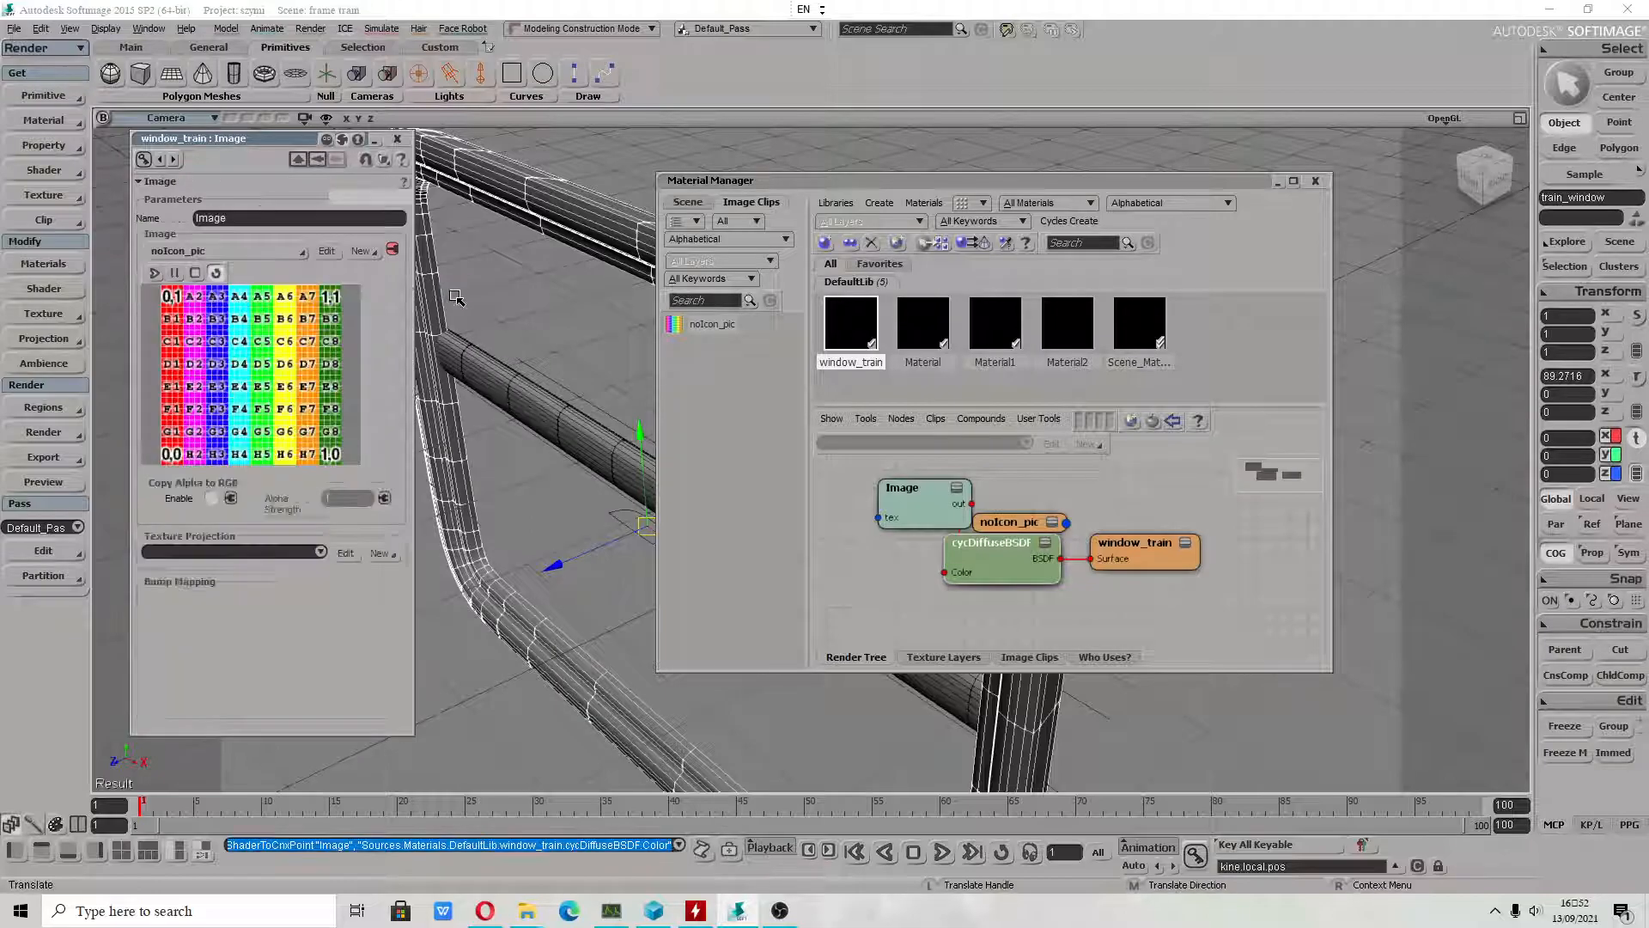
pyautogui.click(362, 252)
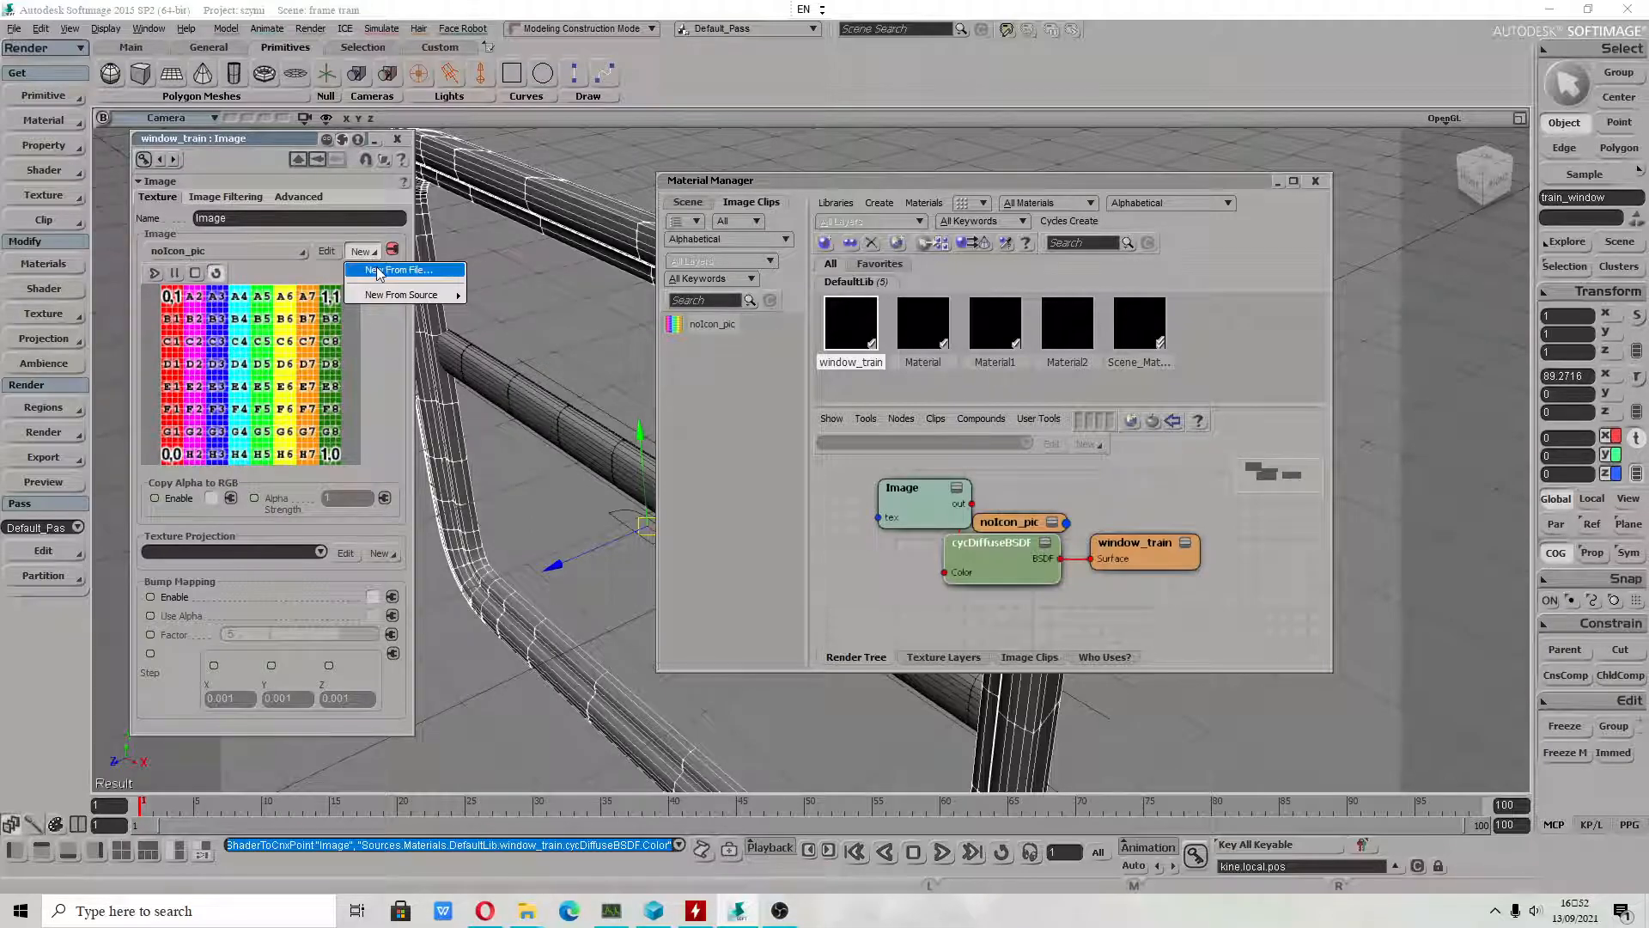
pyautogui.click(379, 272)
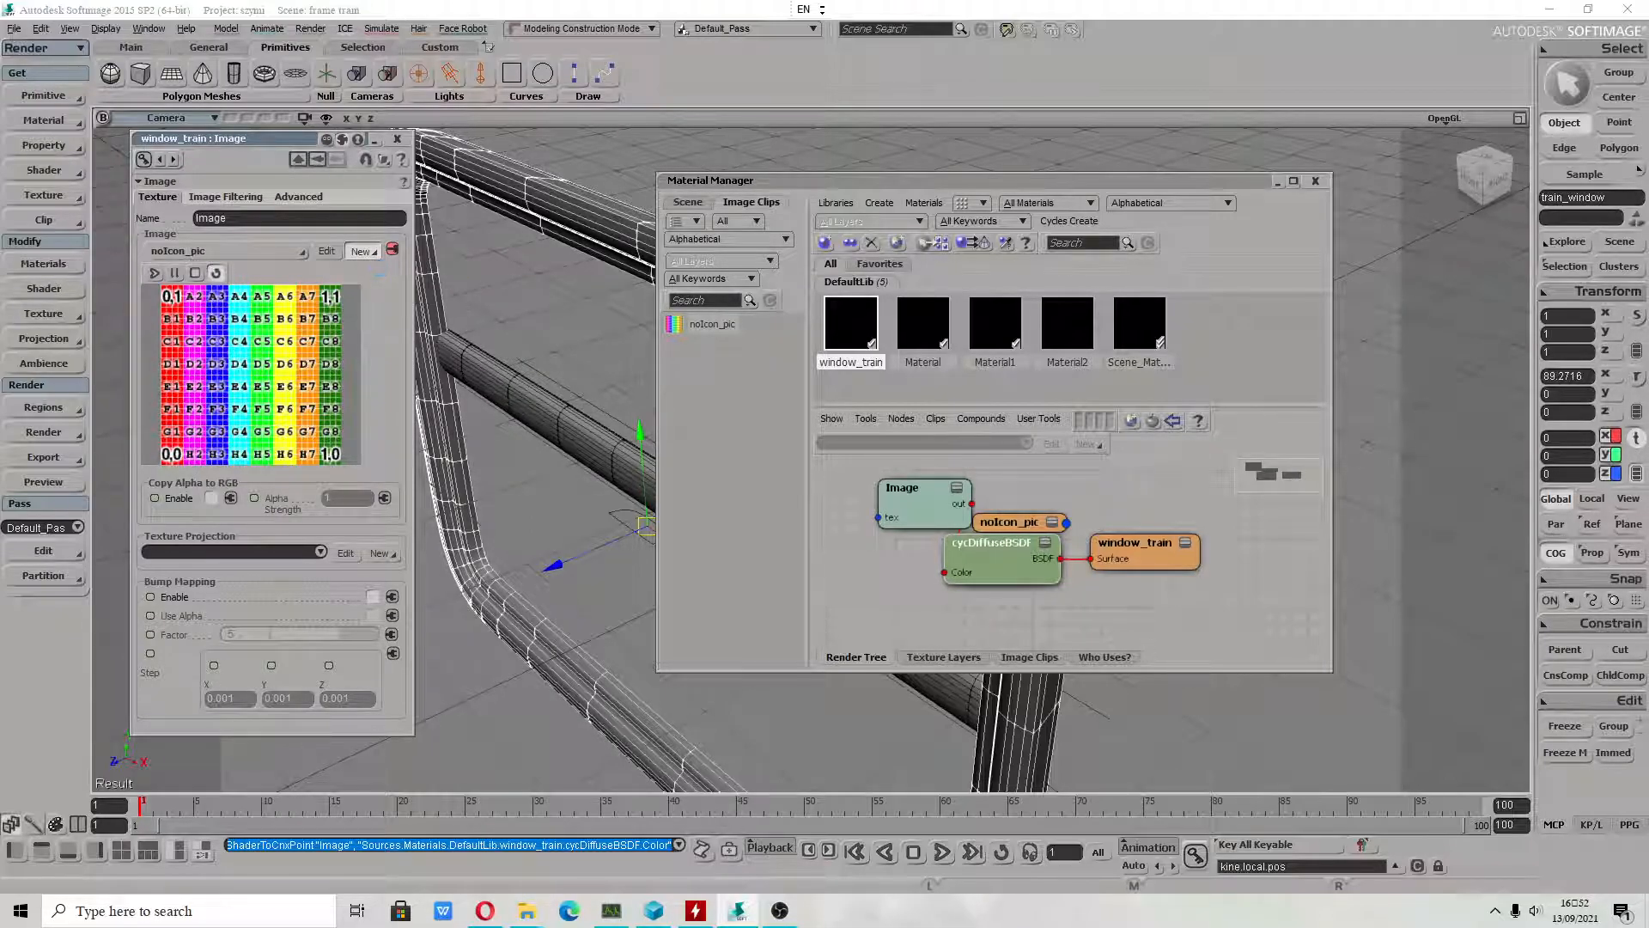
# Browse the project's Pictures folder for a suitable texture and switch the image browser to the D: drive.
pyautogui.click(814, 505)
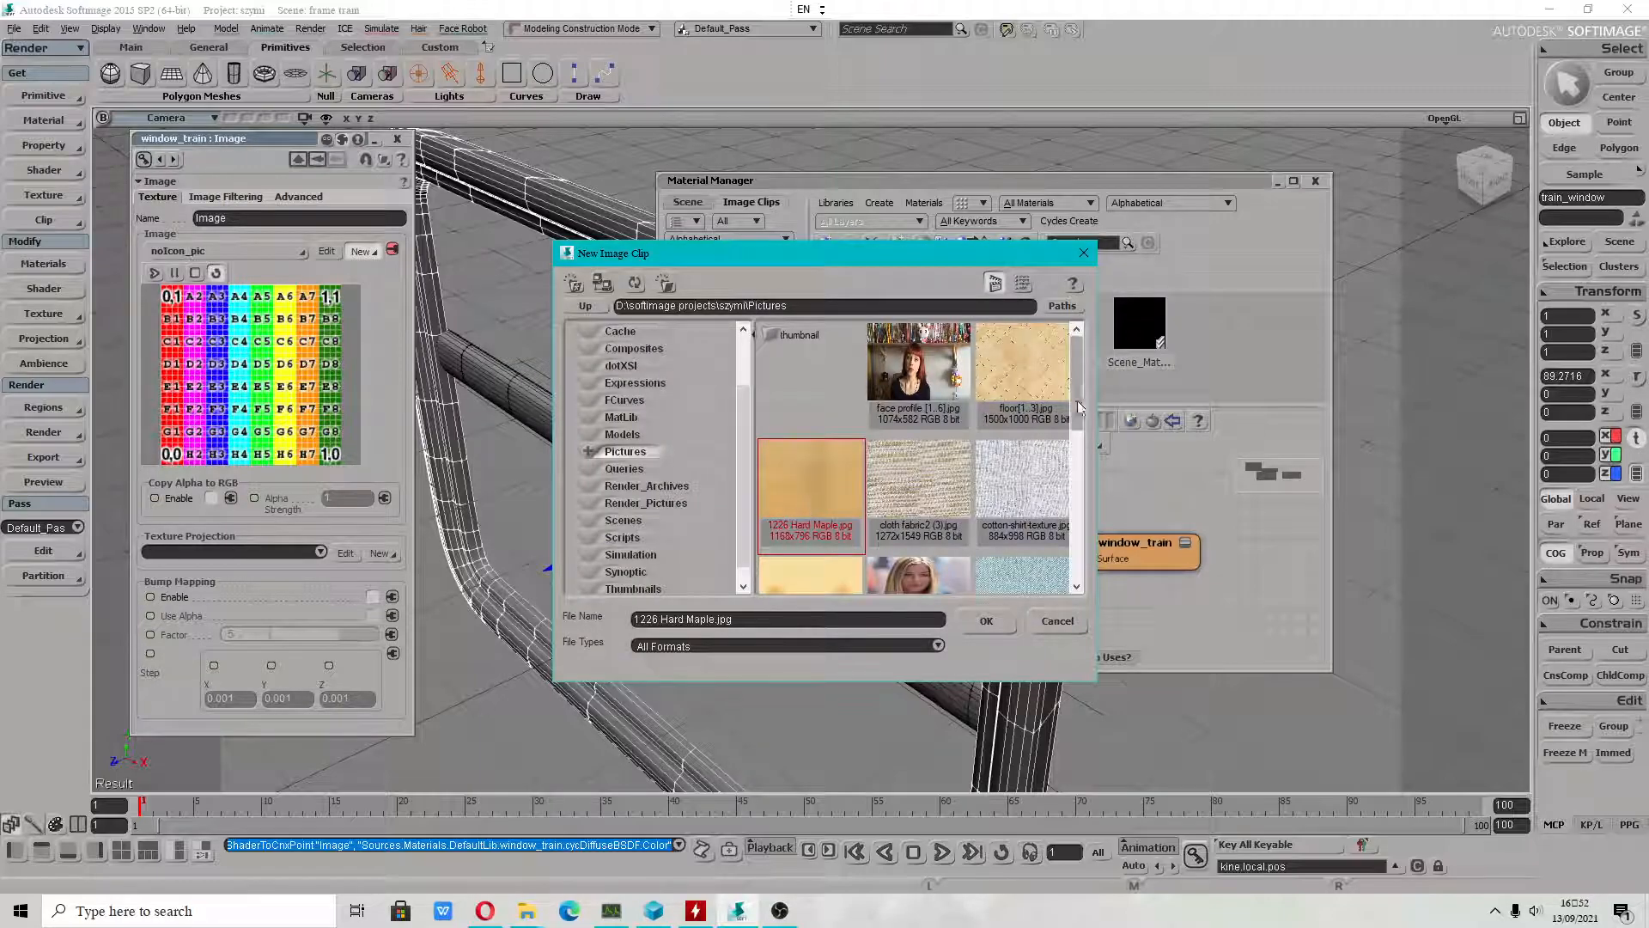
pyautogui.scroll(-10, 1080, 372)
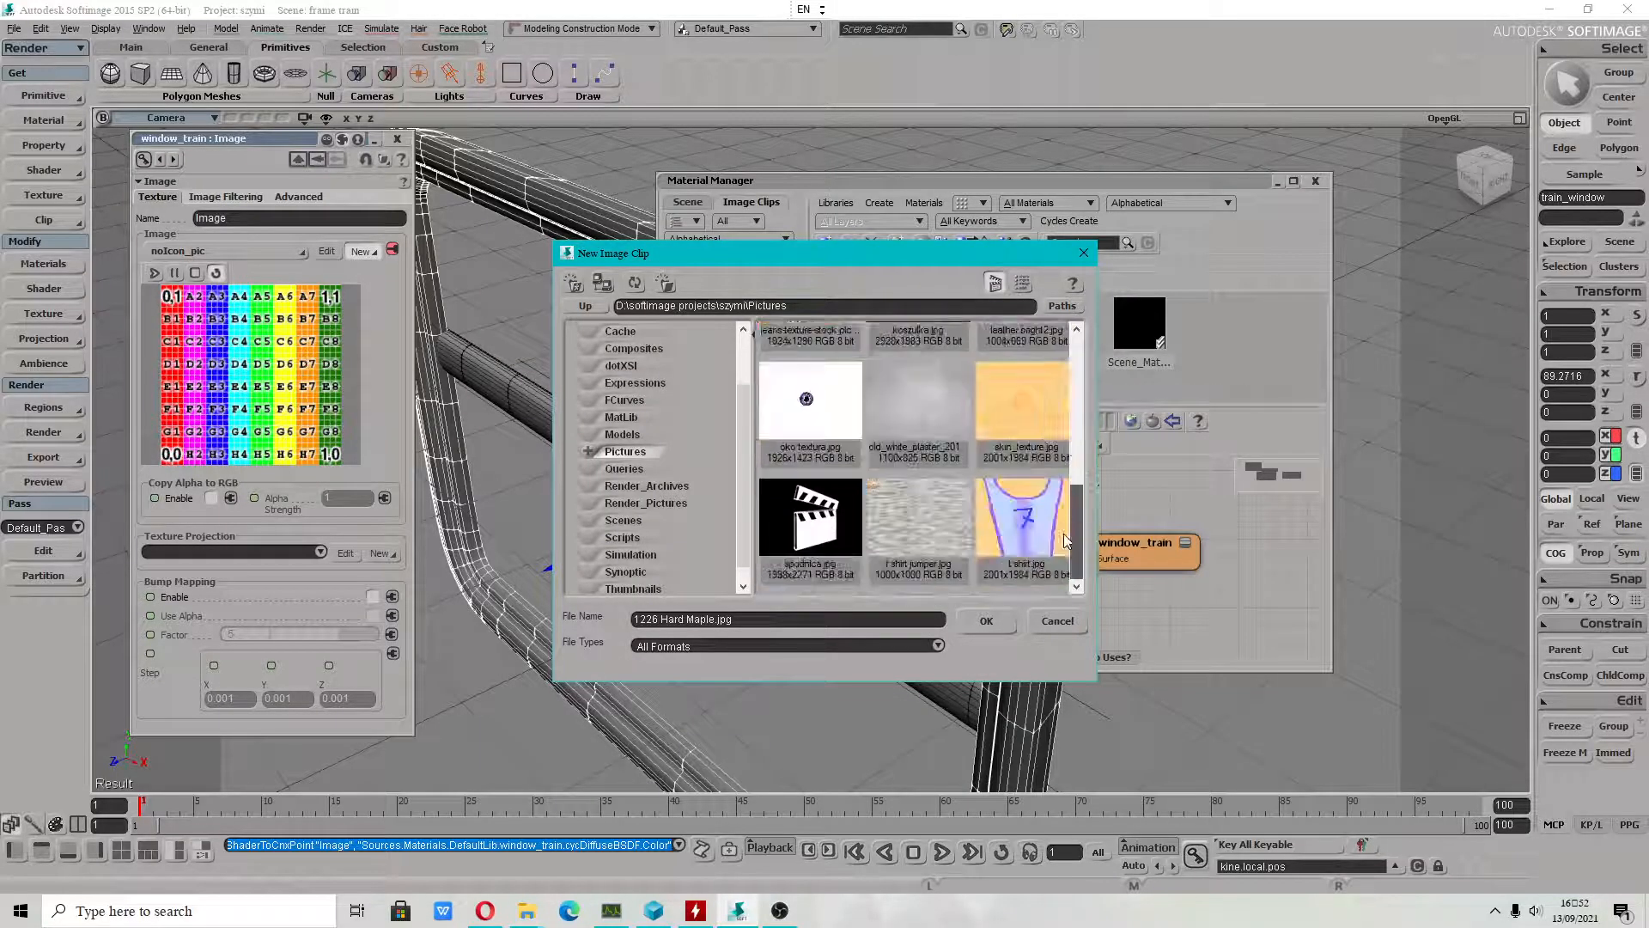
pyautogui.moveTo(1085, 520); pyautogui.dragTo(1117, 305)
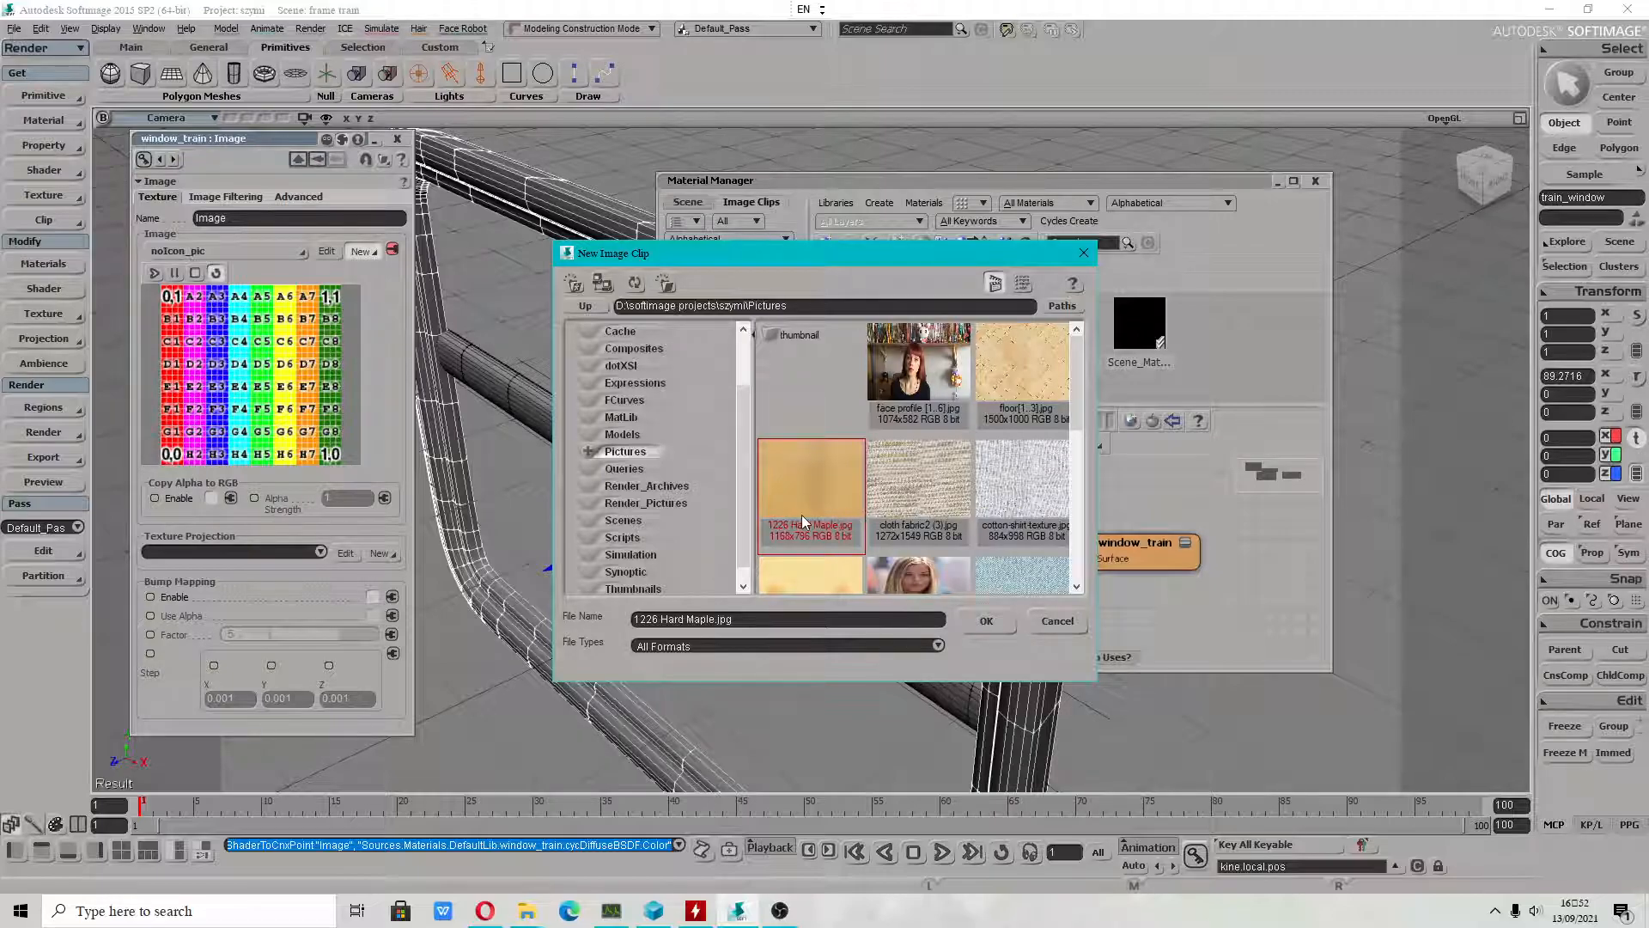
pyautogui.moveTo(812, 305); pyautogui.dragTo(630, 304)
pyautogui.press('BackSpace')
pyautogui.press('Return')
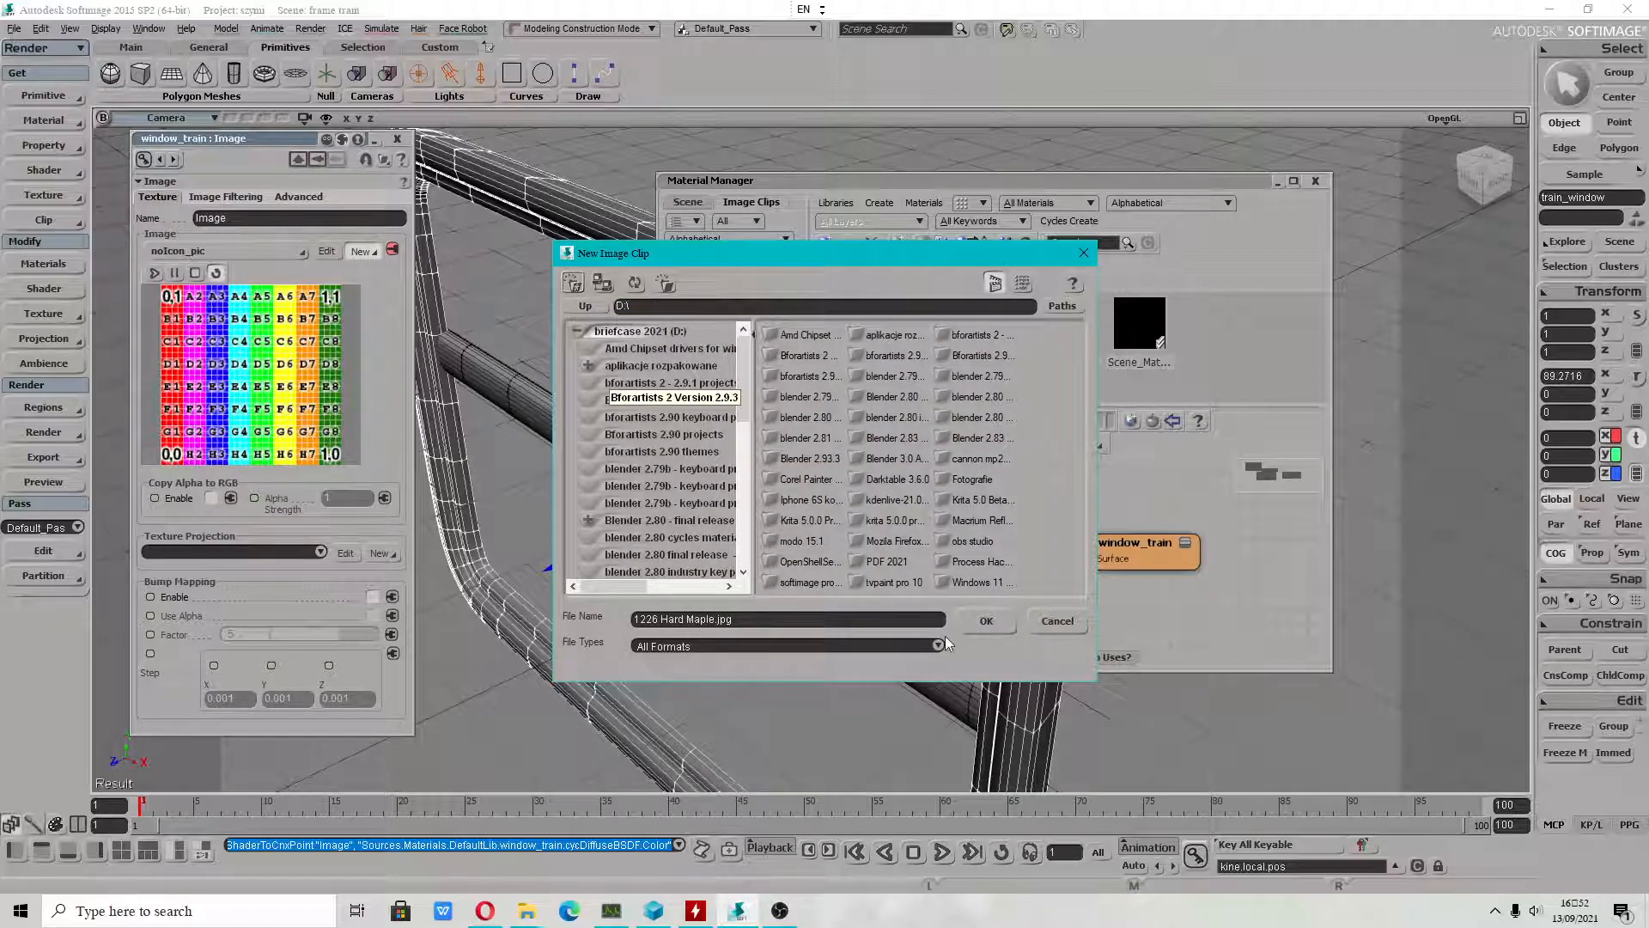
# Switch to File Explorer and look through the E: and F: drives for the textures folder.
pyautogui.click(530, 913)
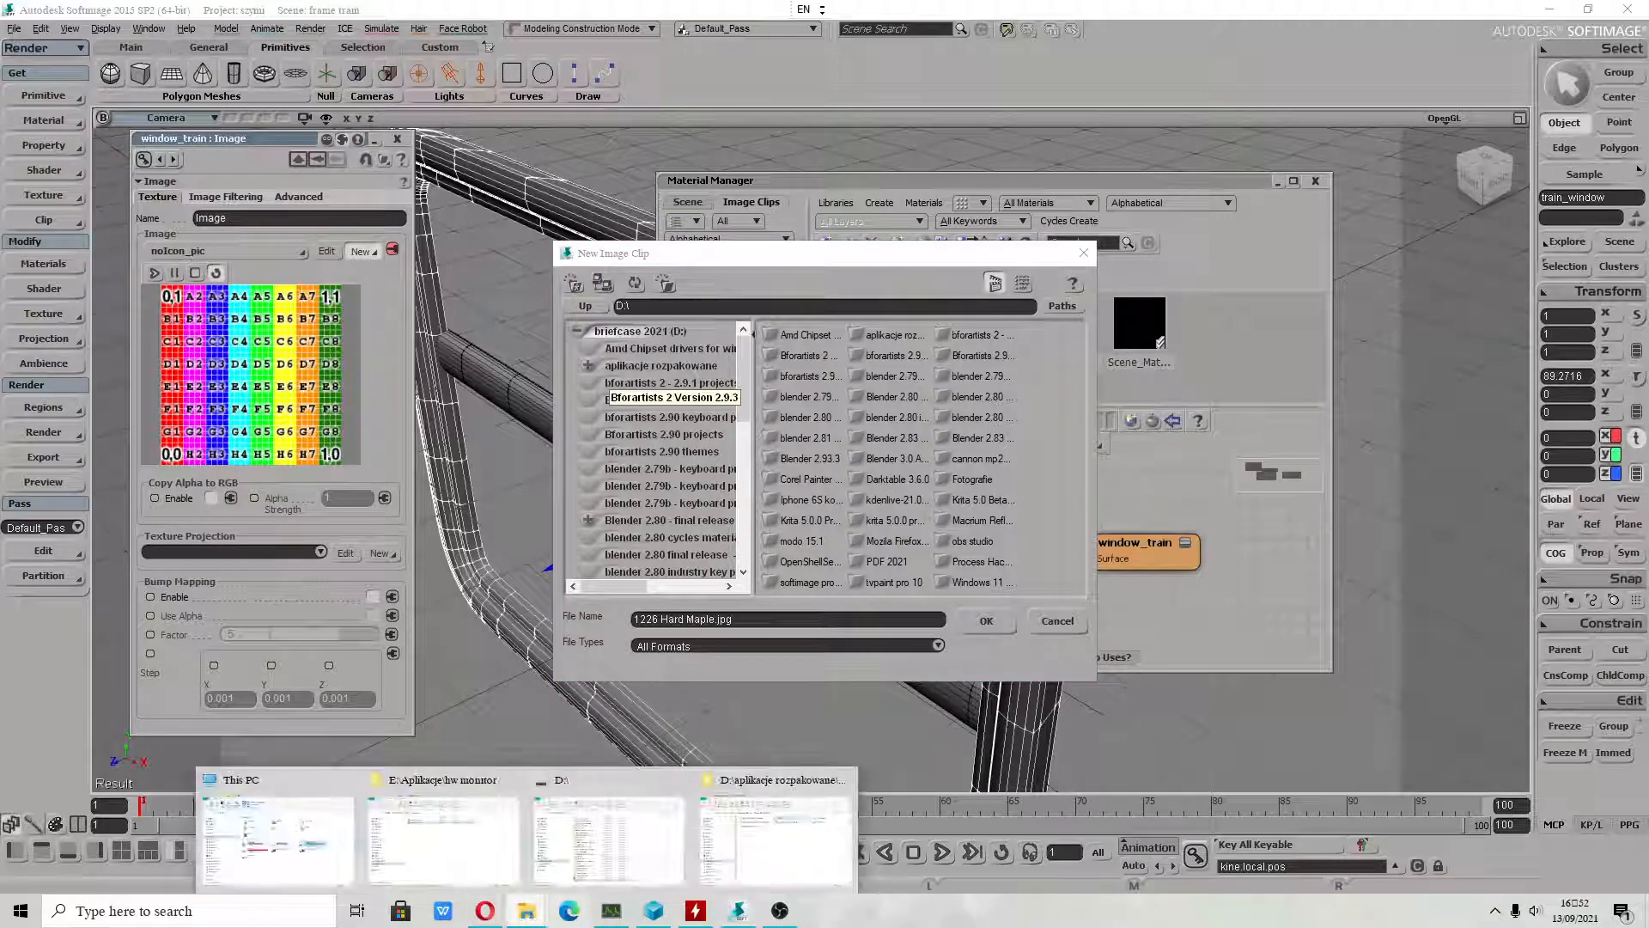
pyautogui.click(442, 825)
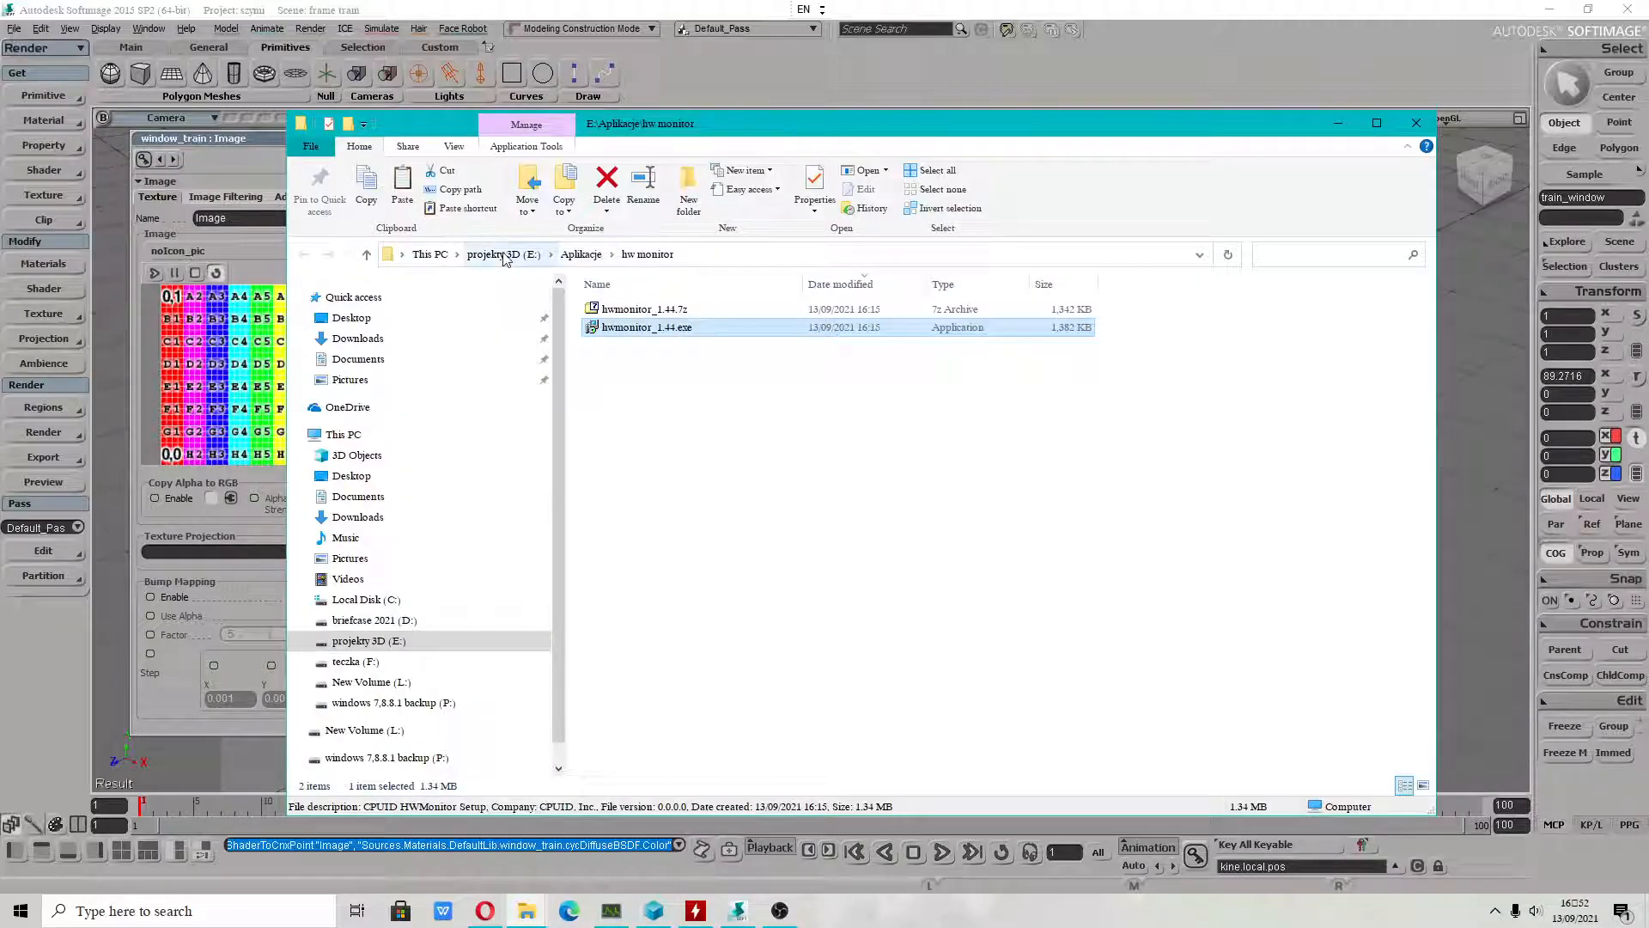
pyautogui.click(504, 255)
pyautogui.scroll(-5, 659, 722)
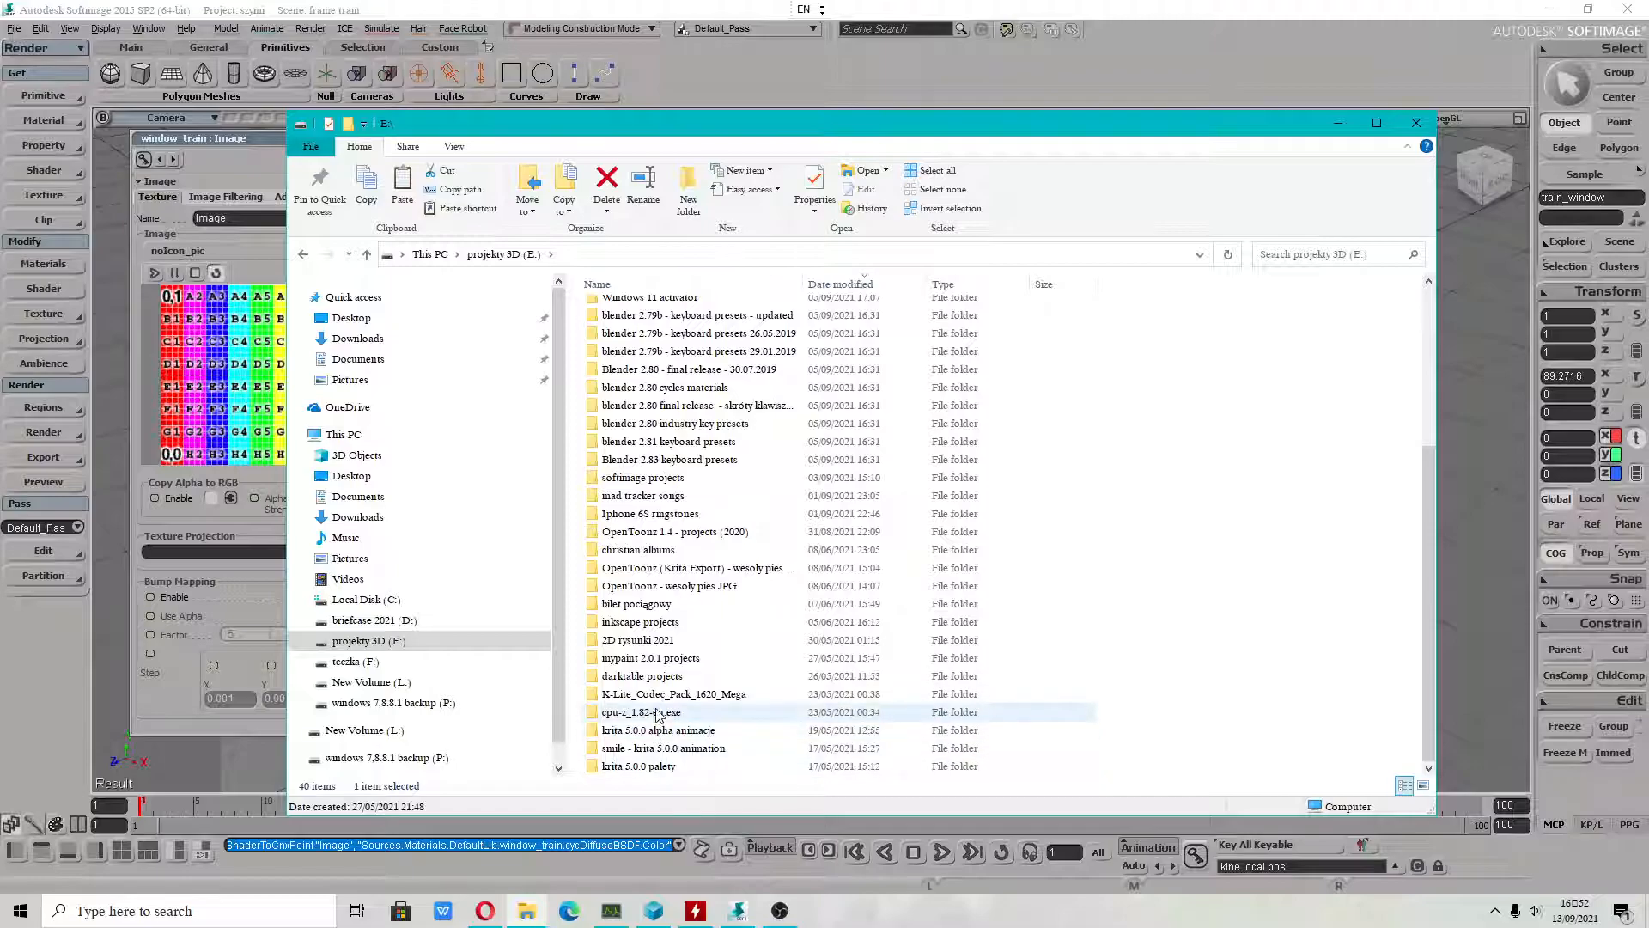
pyautogui.scroll(5, 659, 715)
pyautogui.click(429, 254)
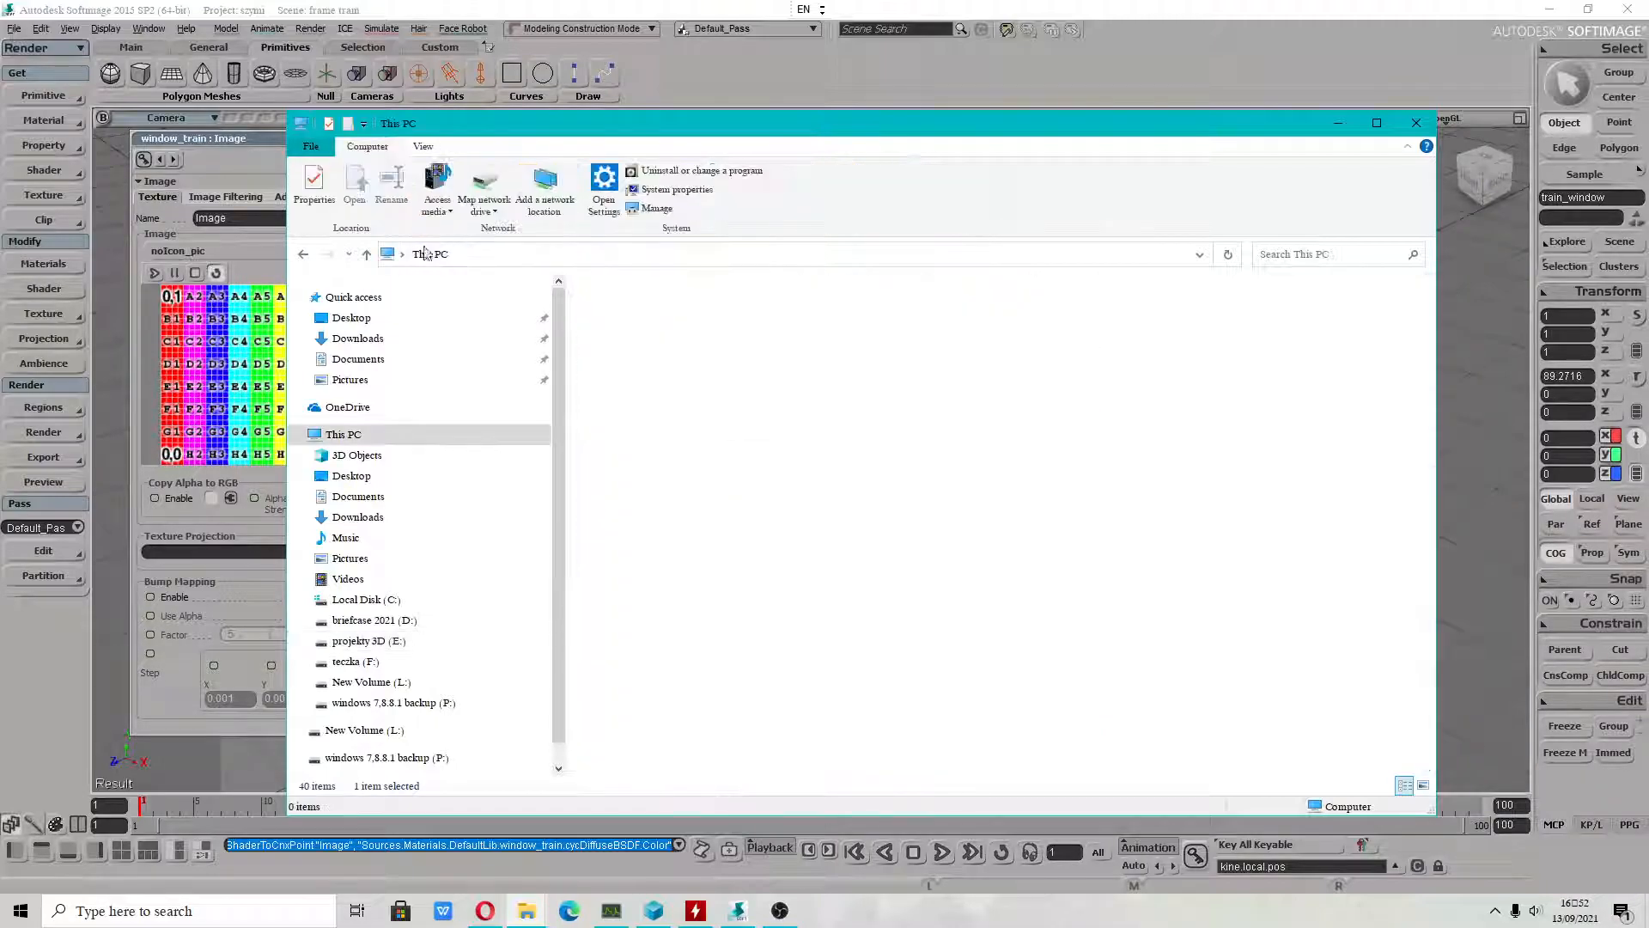
pyautogui.doubleClick(662, 534)
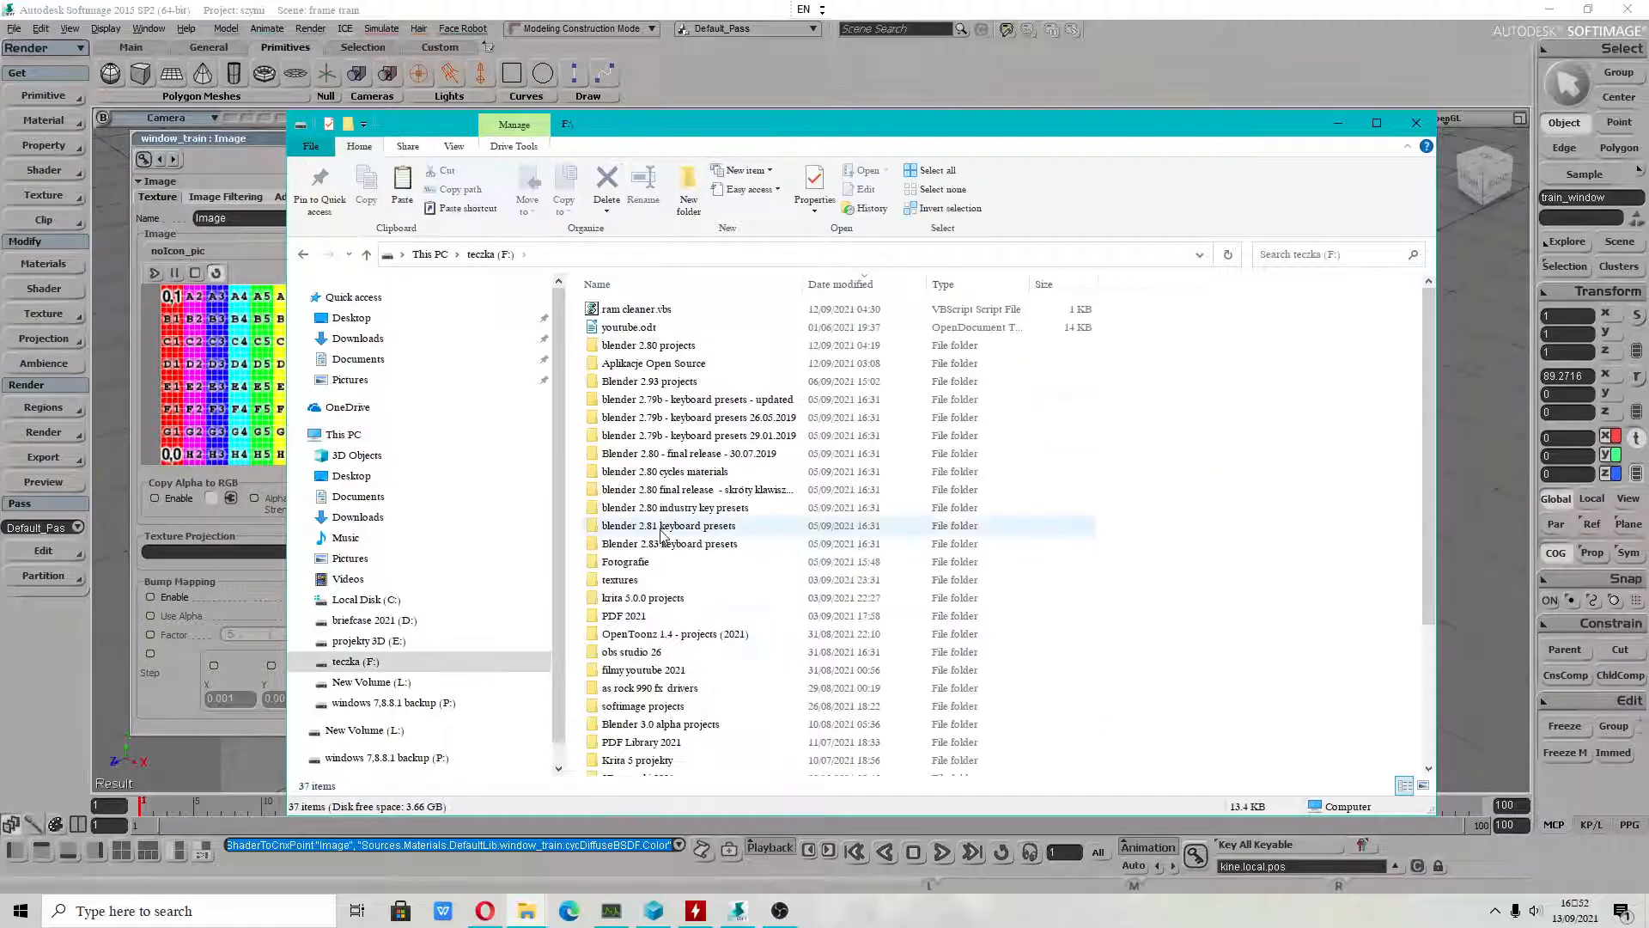
pyautogui.click(1338, 123)
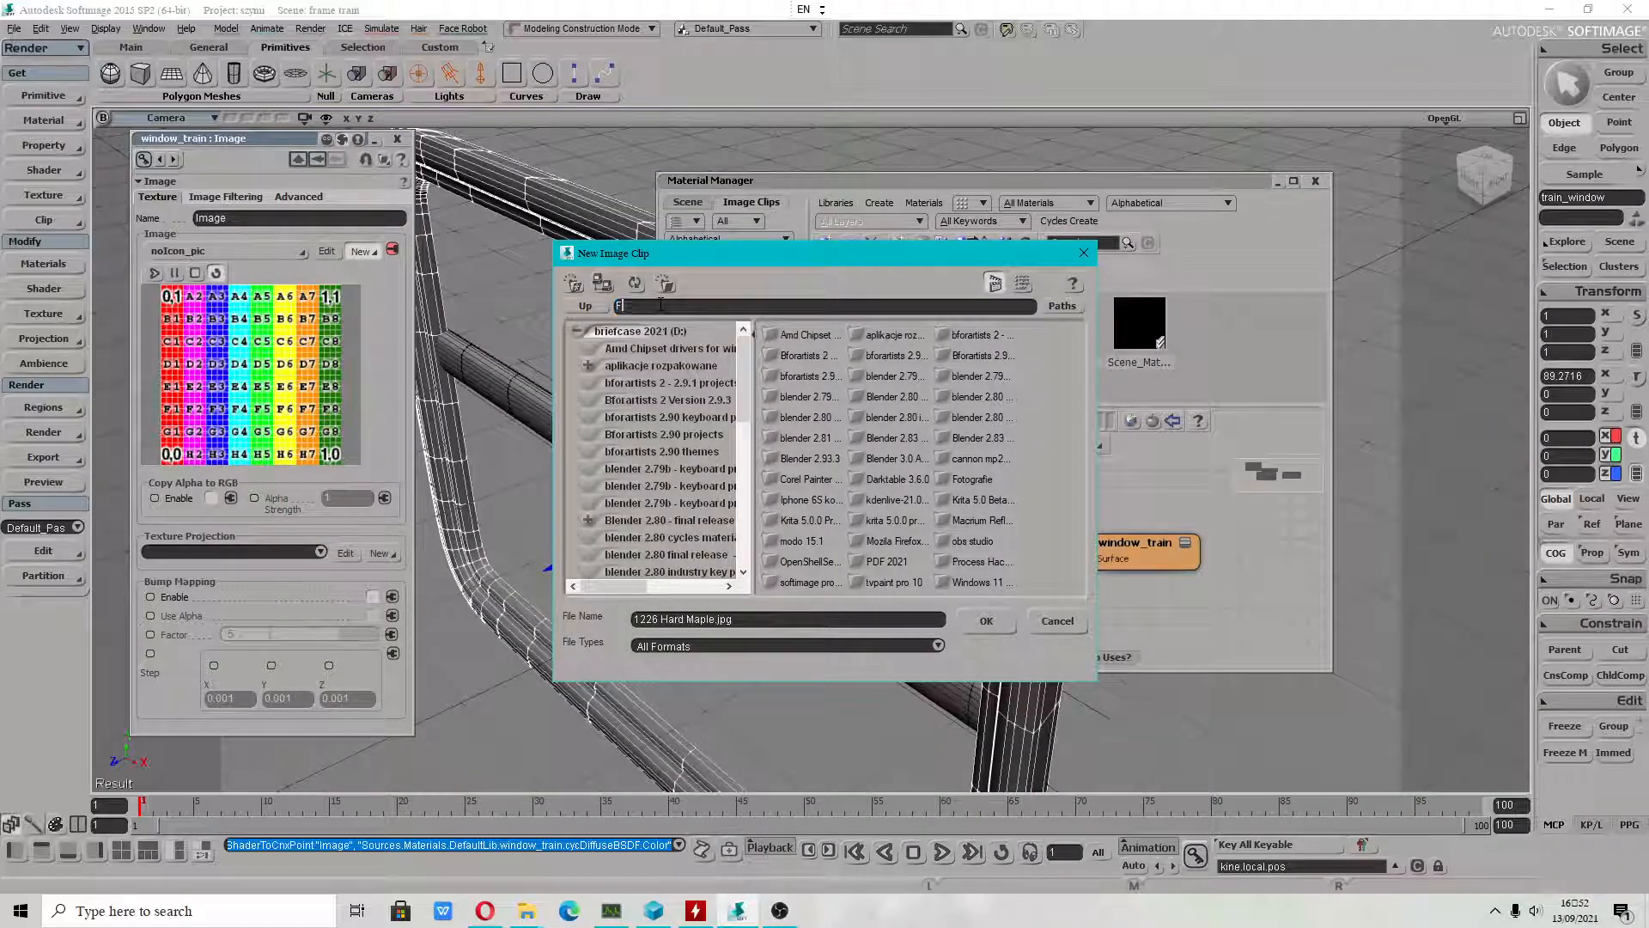
# Load 1804 Auminum PF Multi Dots.jpg from F:\textures\biblioteka graficzna tekstur3\corrected as the new image clip.
pyautogui.write('F:\\')
pyautogui.press('Return')
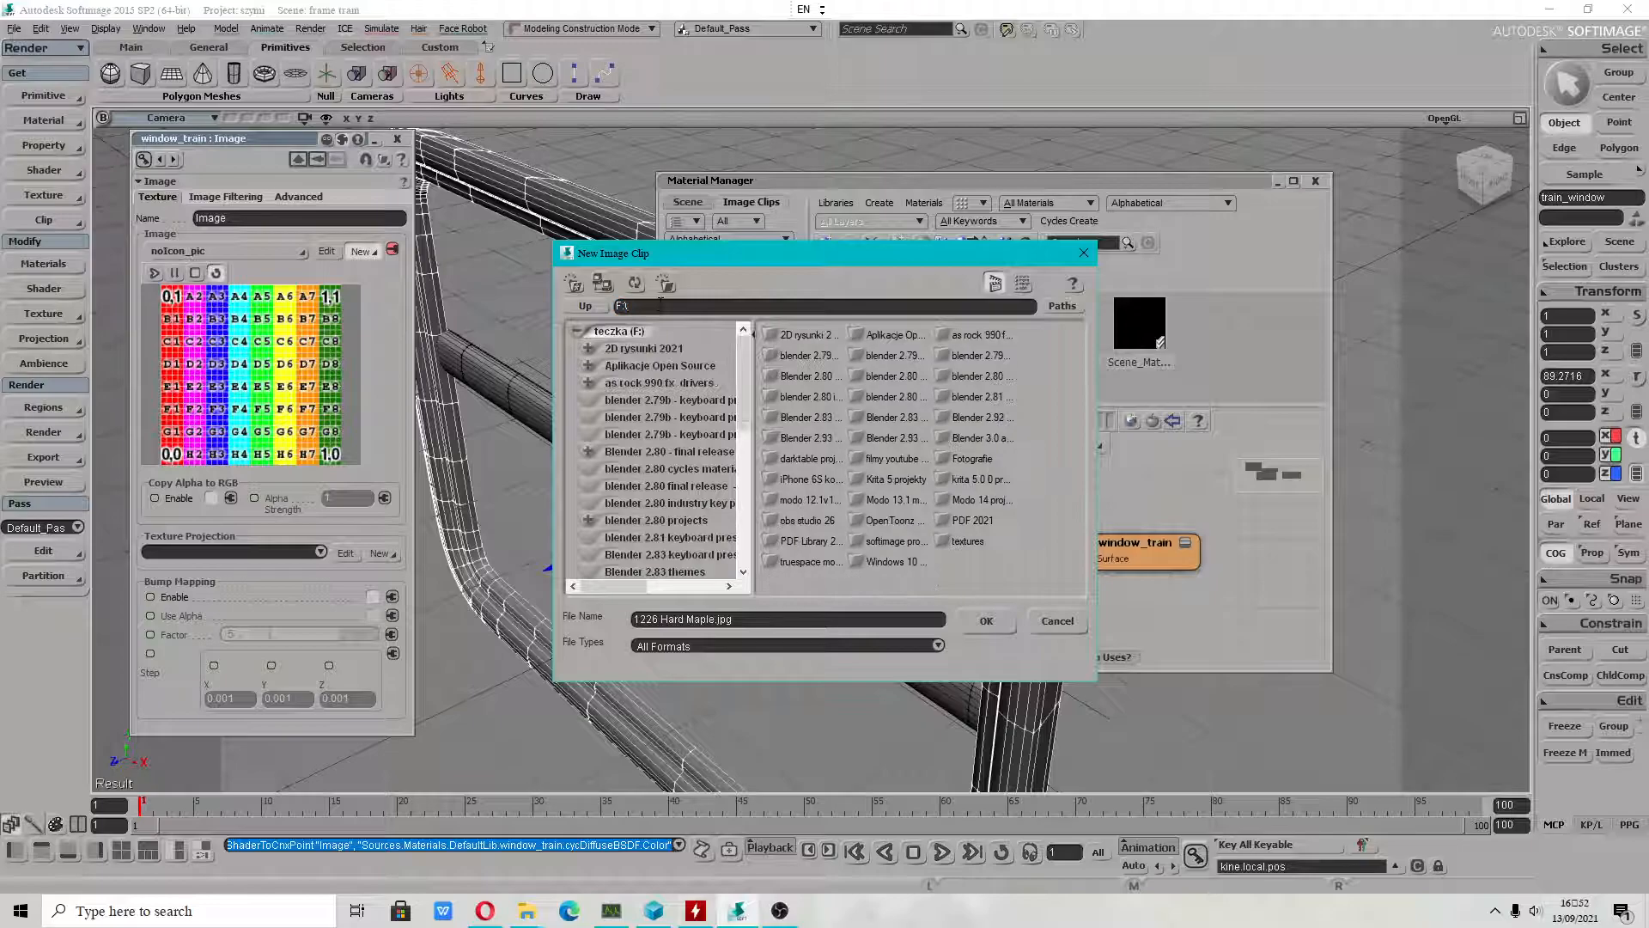
pyautogui.doubleClick(943, 541)
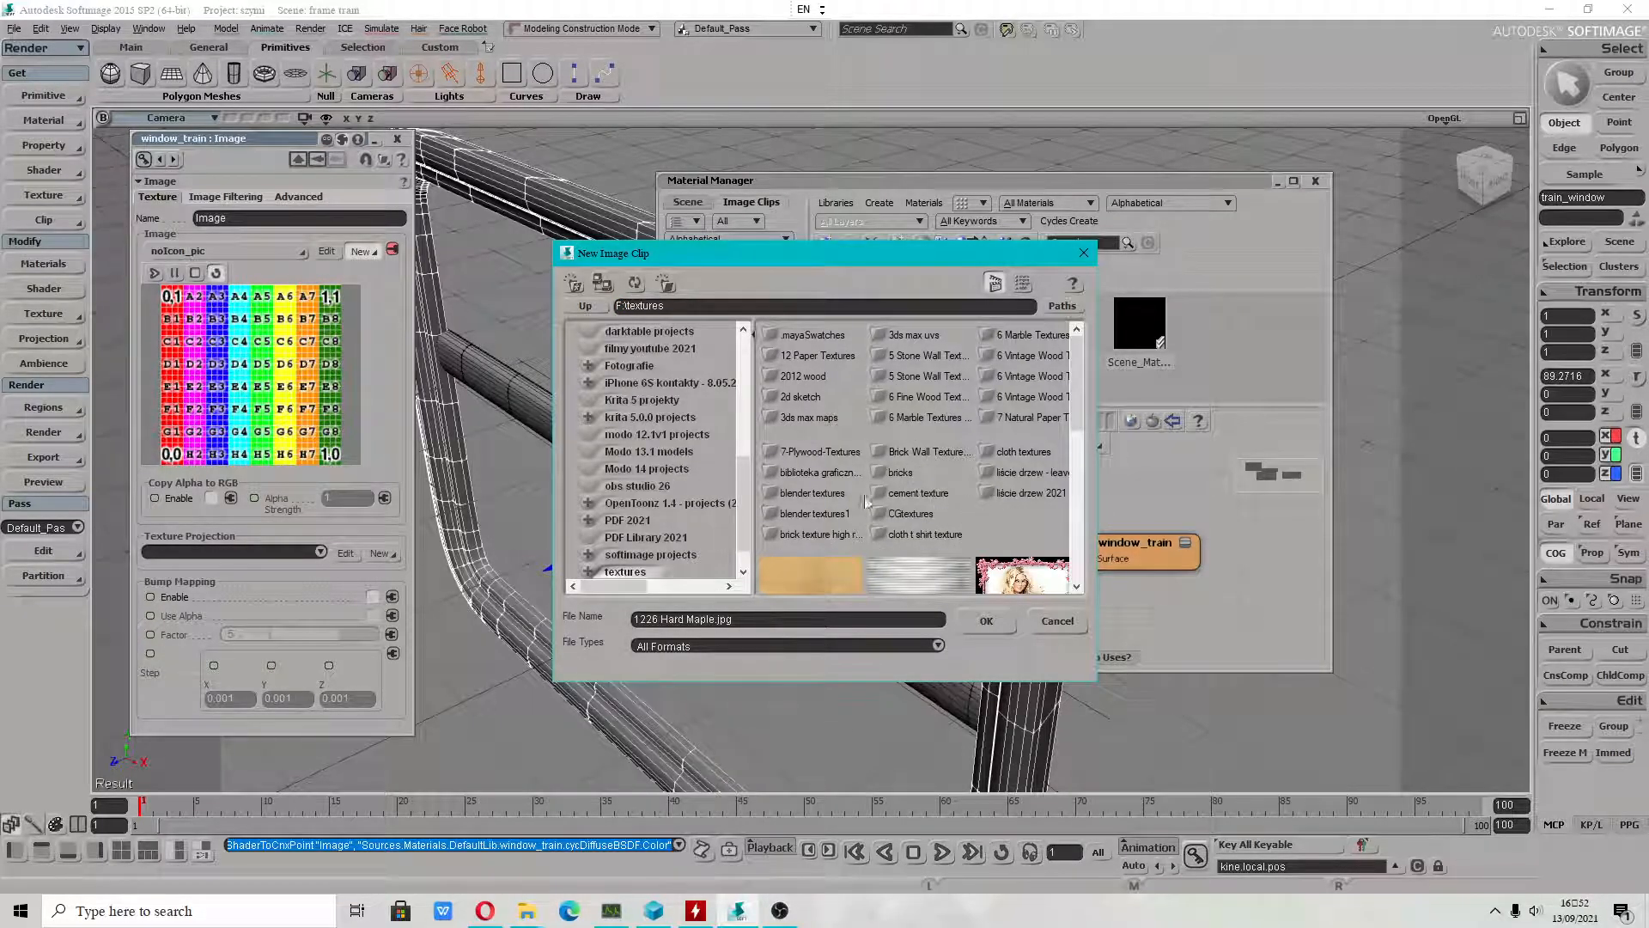
pyautogui.doubleClick(771, 473)
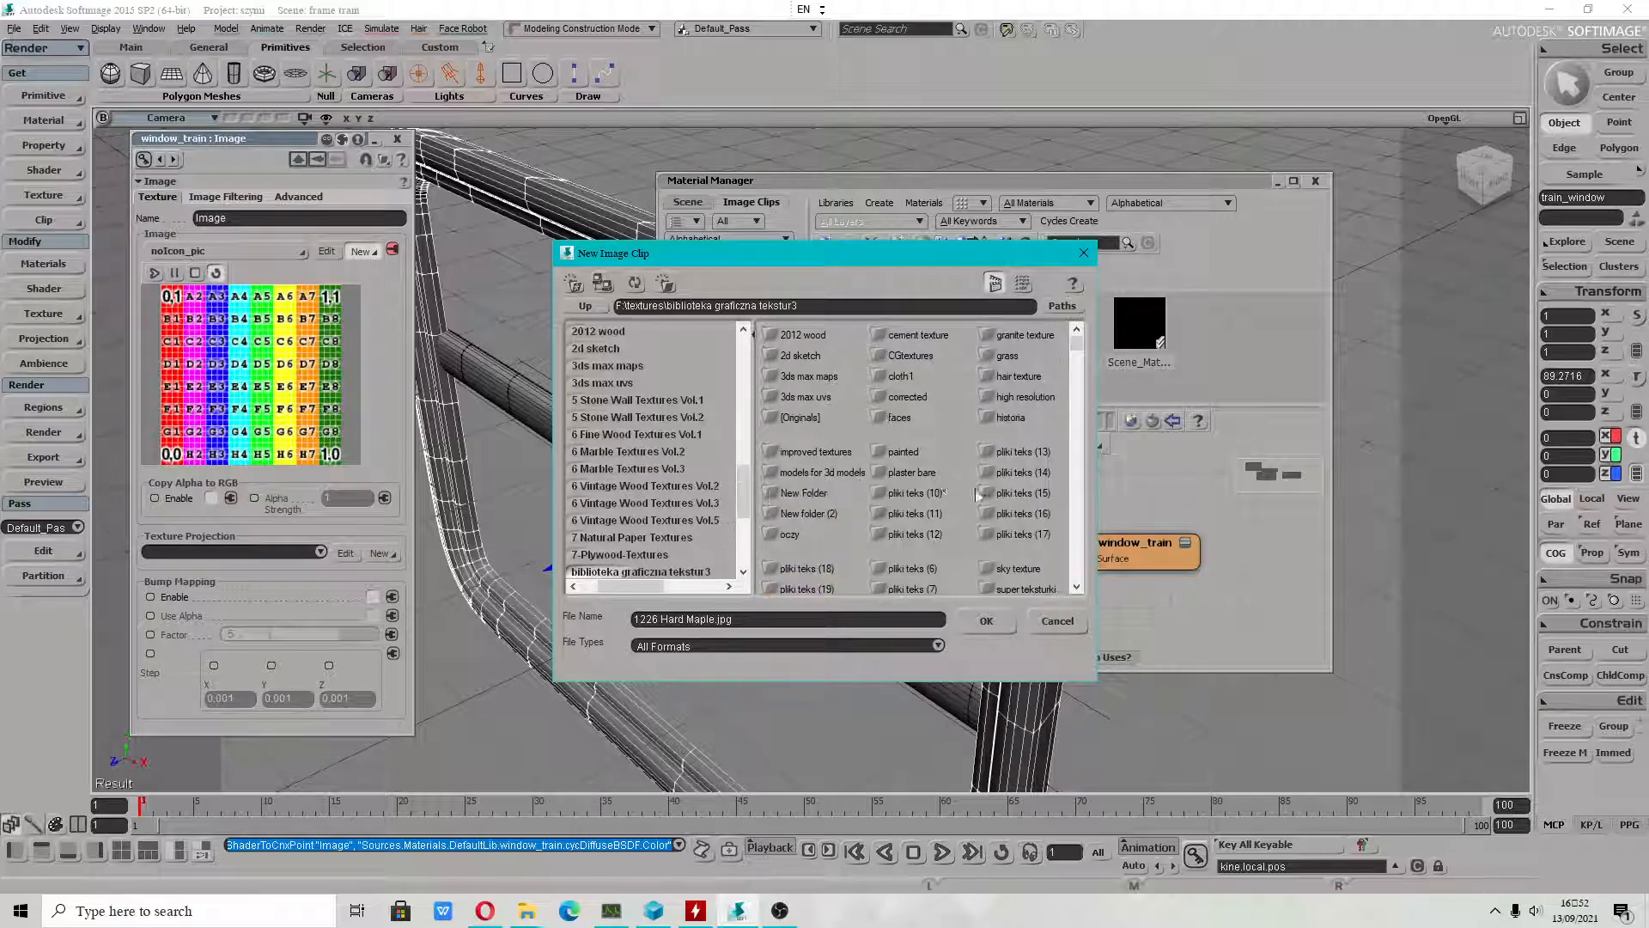
pyautogui.doubleClick(876, 396)
pyautogui.click(831, 495)
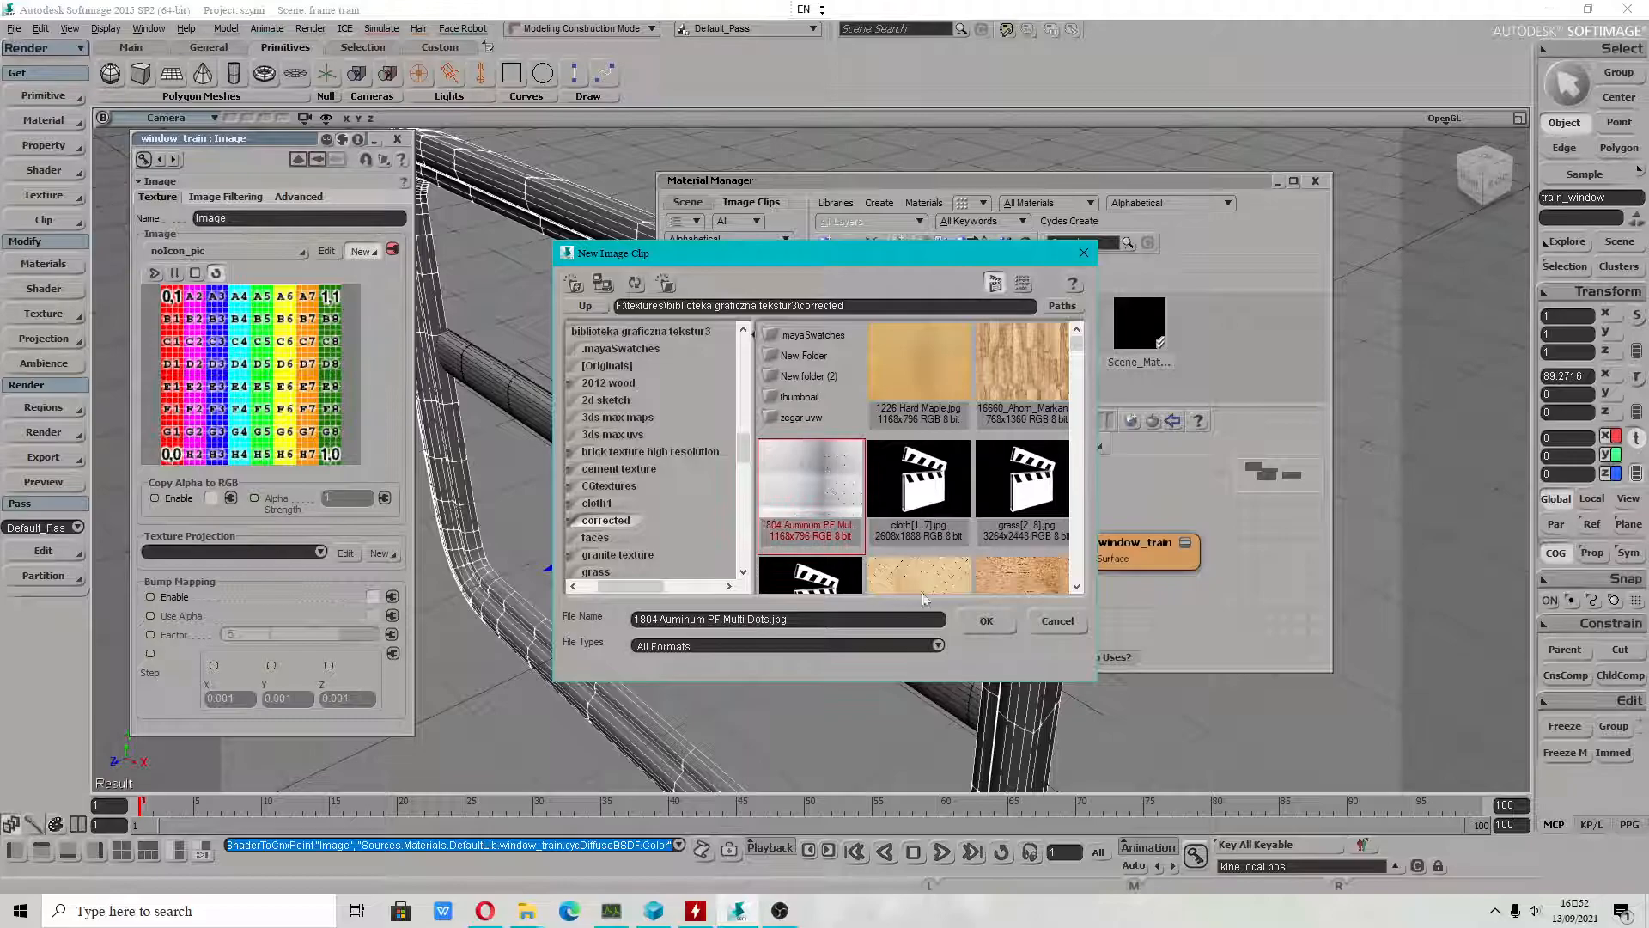
pyautogui.click(986, 620)
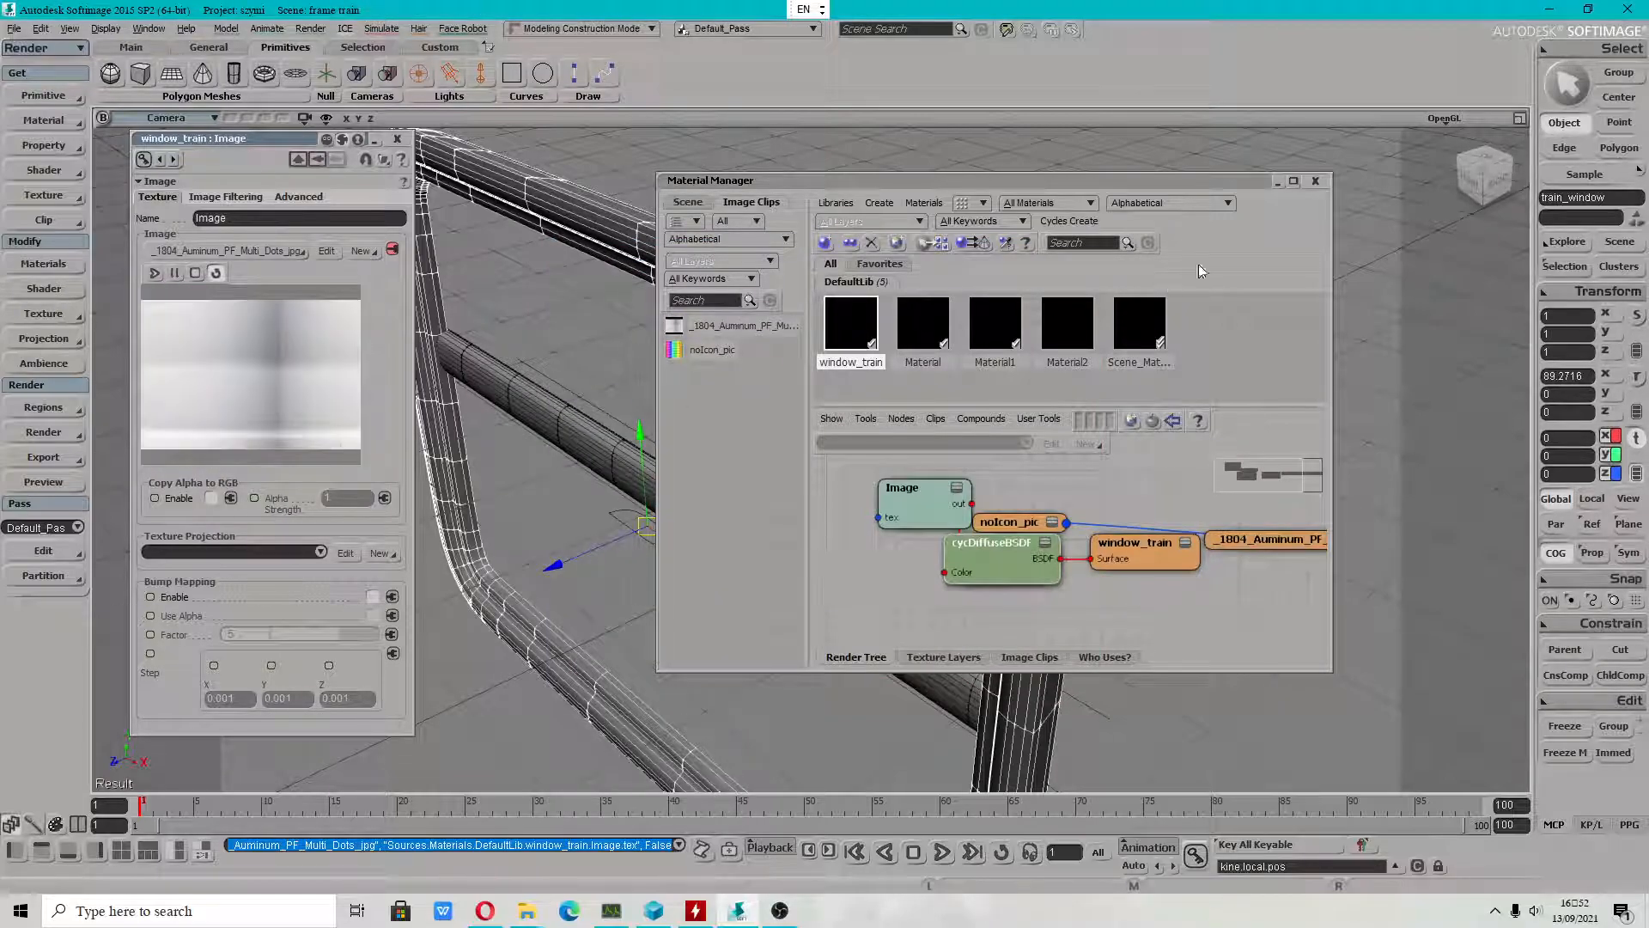
# Minimize the Material Manager and create an Unfold texture projection for the train_window Image node.
pyautogui.click(1277, 182)
pyautogui.click(383, 553)
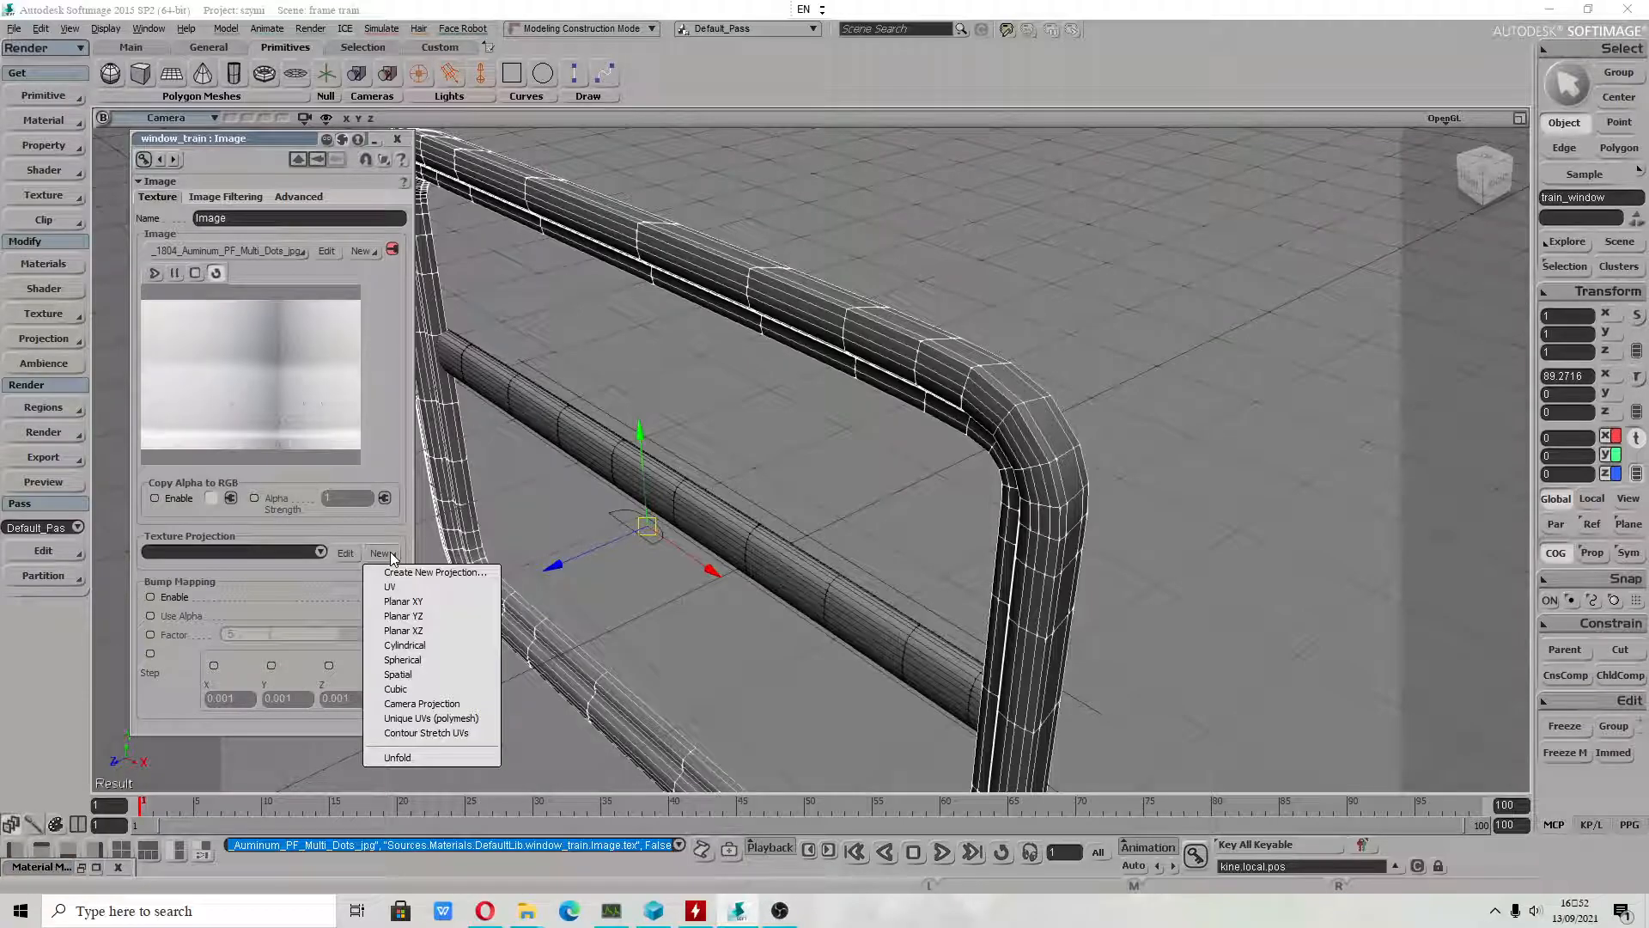
pyautogui.click(420, 758)
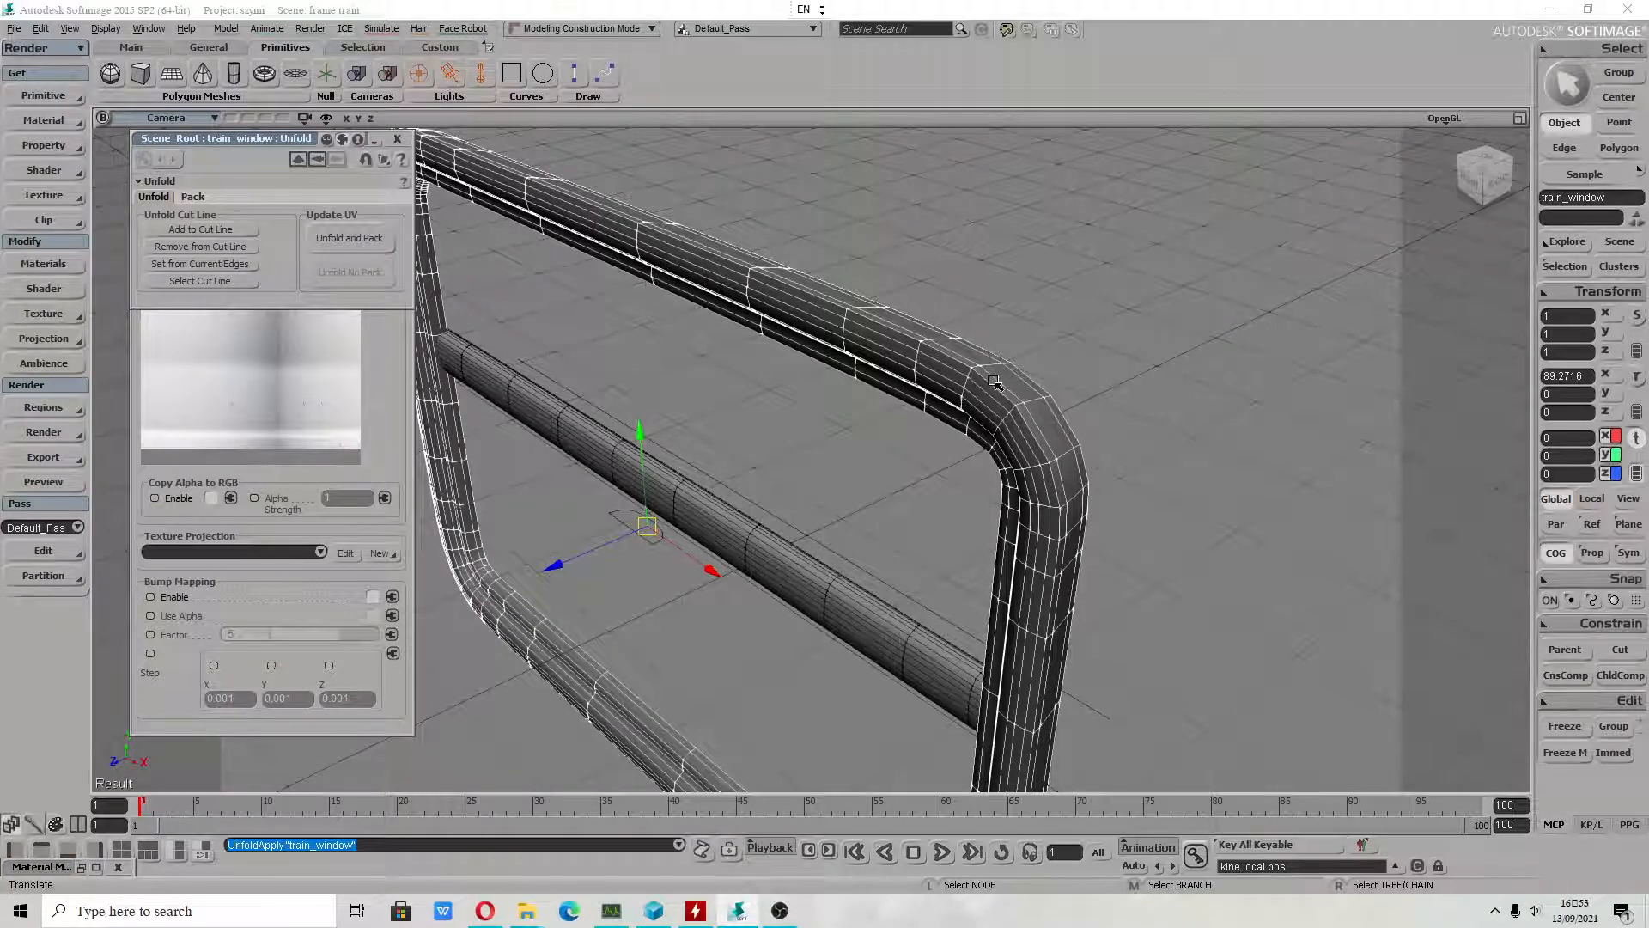
# Select the lengthwise edge loops running around the train_window frame and set them as the Unfold cut line.
pyautogui.press('m')
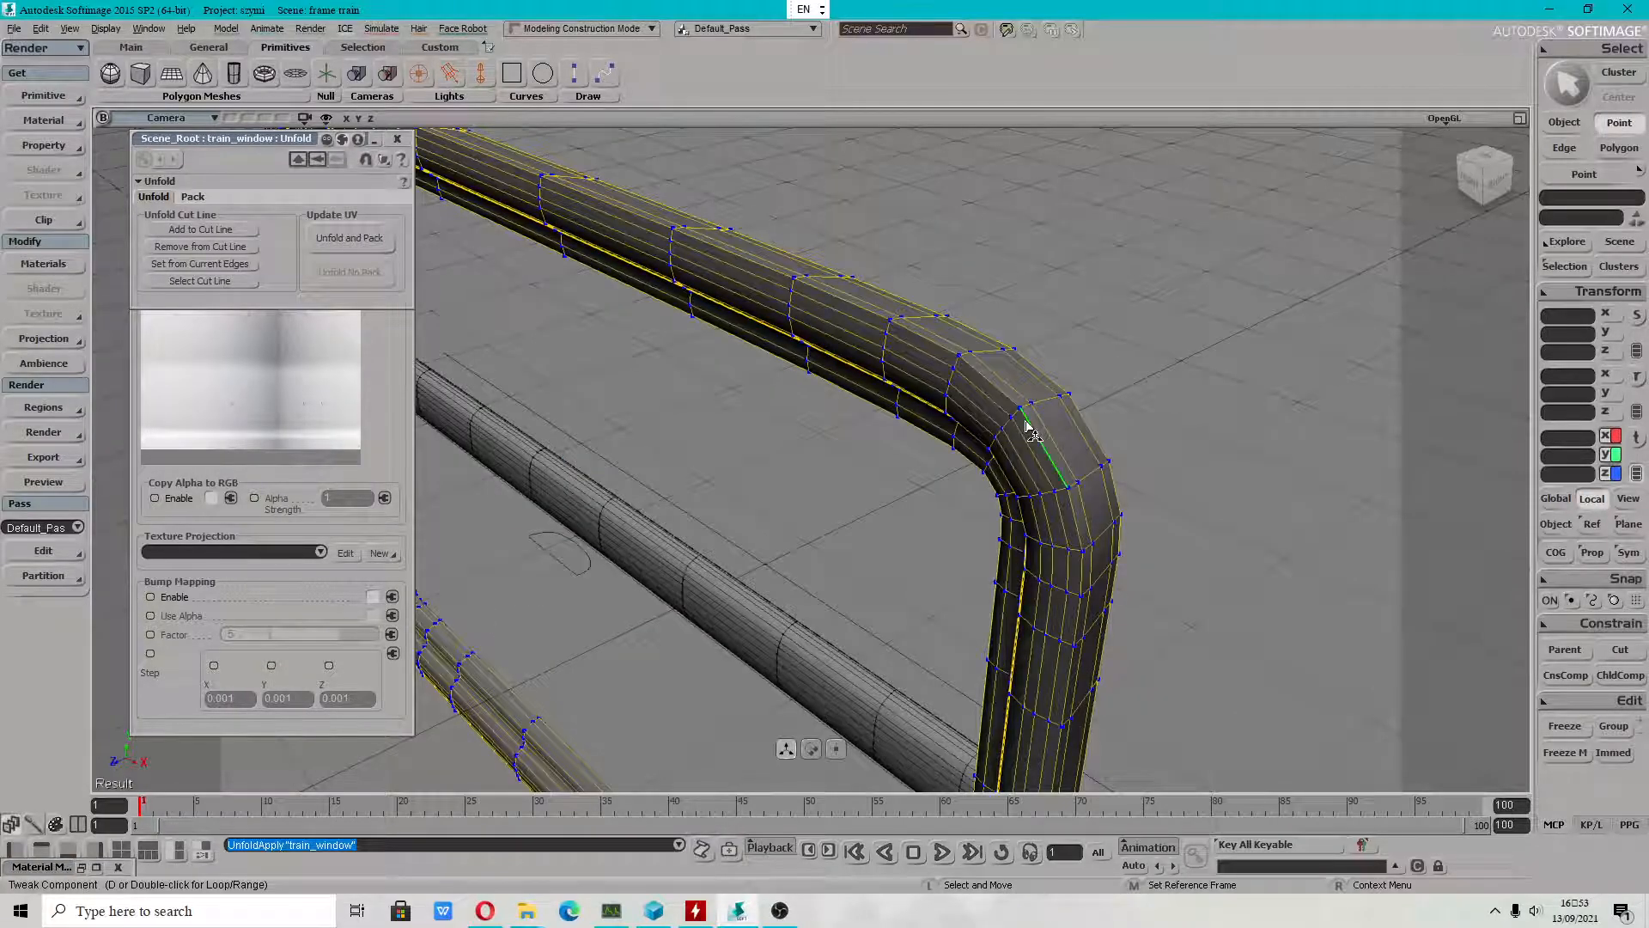
pyautogui.keyDown('shift'); pyautogui.click(1034, 434); pyautogui.keyUp('shift')
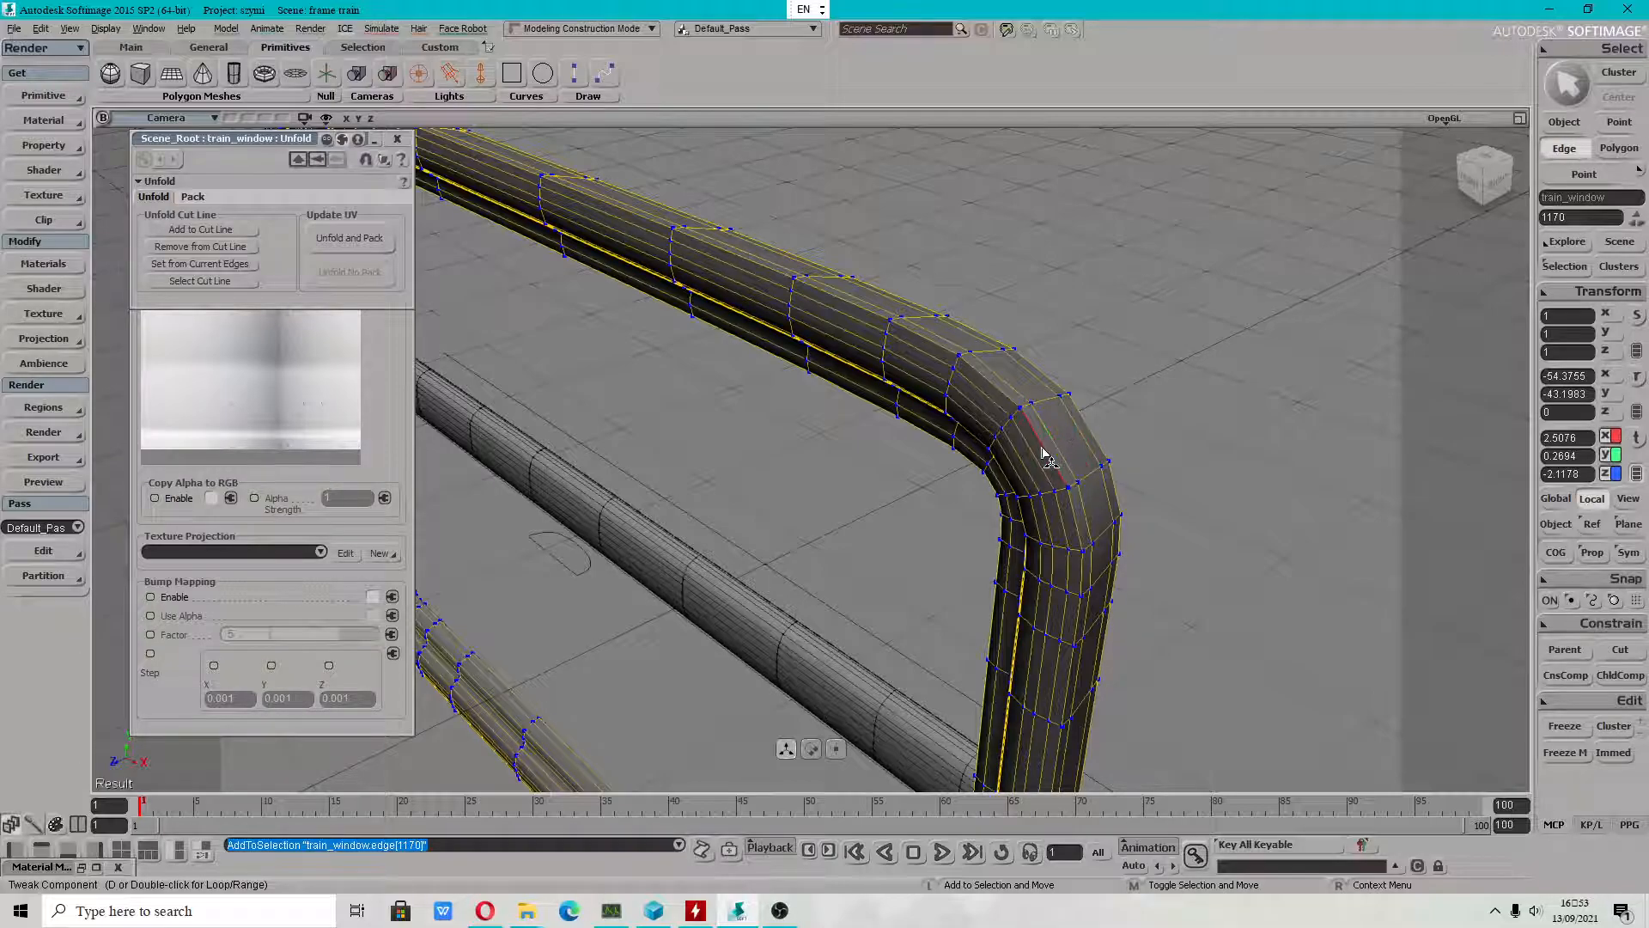
pyautogui.keyDown('shift'); pyautogui.doubleClick(1042, 451); pyautogui.keyUp('shift')
pyautogui.keyDown('shift'); pyautogui.doubleClick(1095, 432); pyautogui.keyUp('shift')
pyautogui.press('s')
pyautogui.moveTo(1024, 646); pyautogui.dragTo(1131, 673)
pyautogui.scroll(3, 1052, 704)
pyautogui.keyDown('shift'); pyautogui.doubleClick(1045, 689); pyautogui.keyUp('shift')
pyautogui.keyDown('shift'); pyautogui.doubleClick(1016, 656); pyautogui.keyUp('shift')
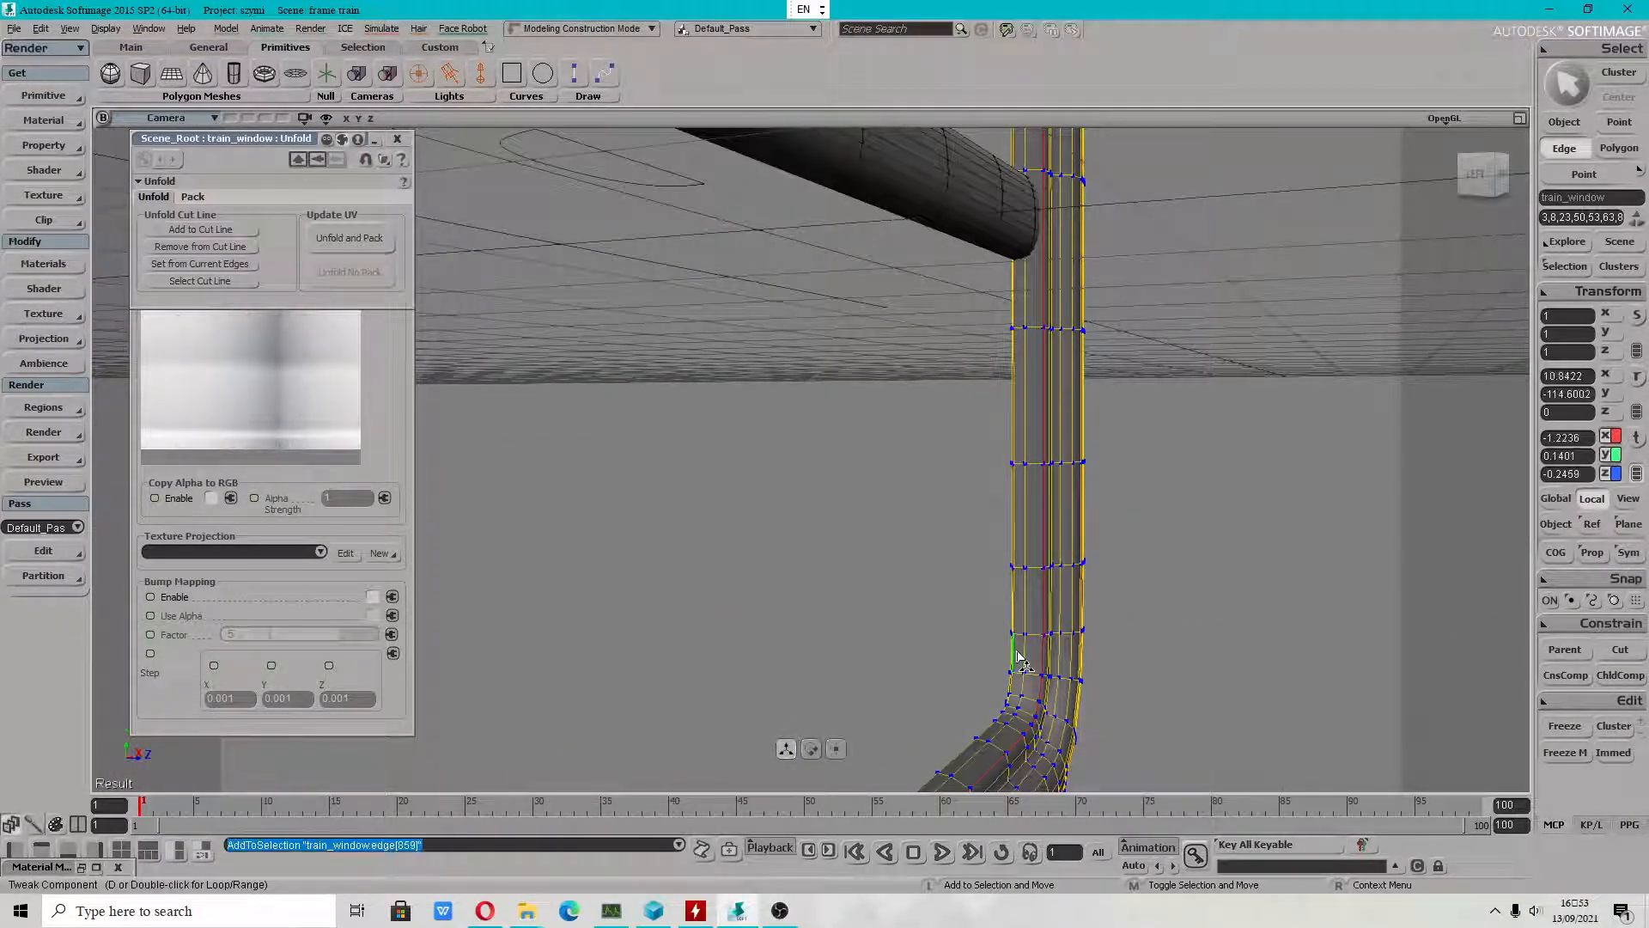
pyautogui.keyDown('shift'); pyautogui.doubleClick(1054, 658); pyautogui.keyUp('shift')
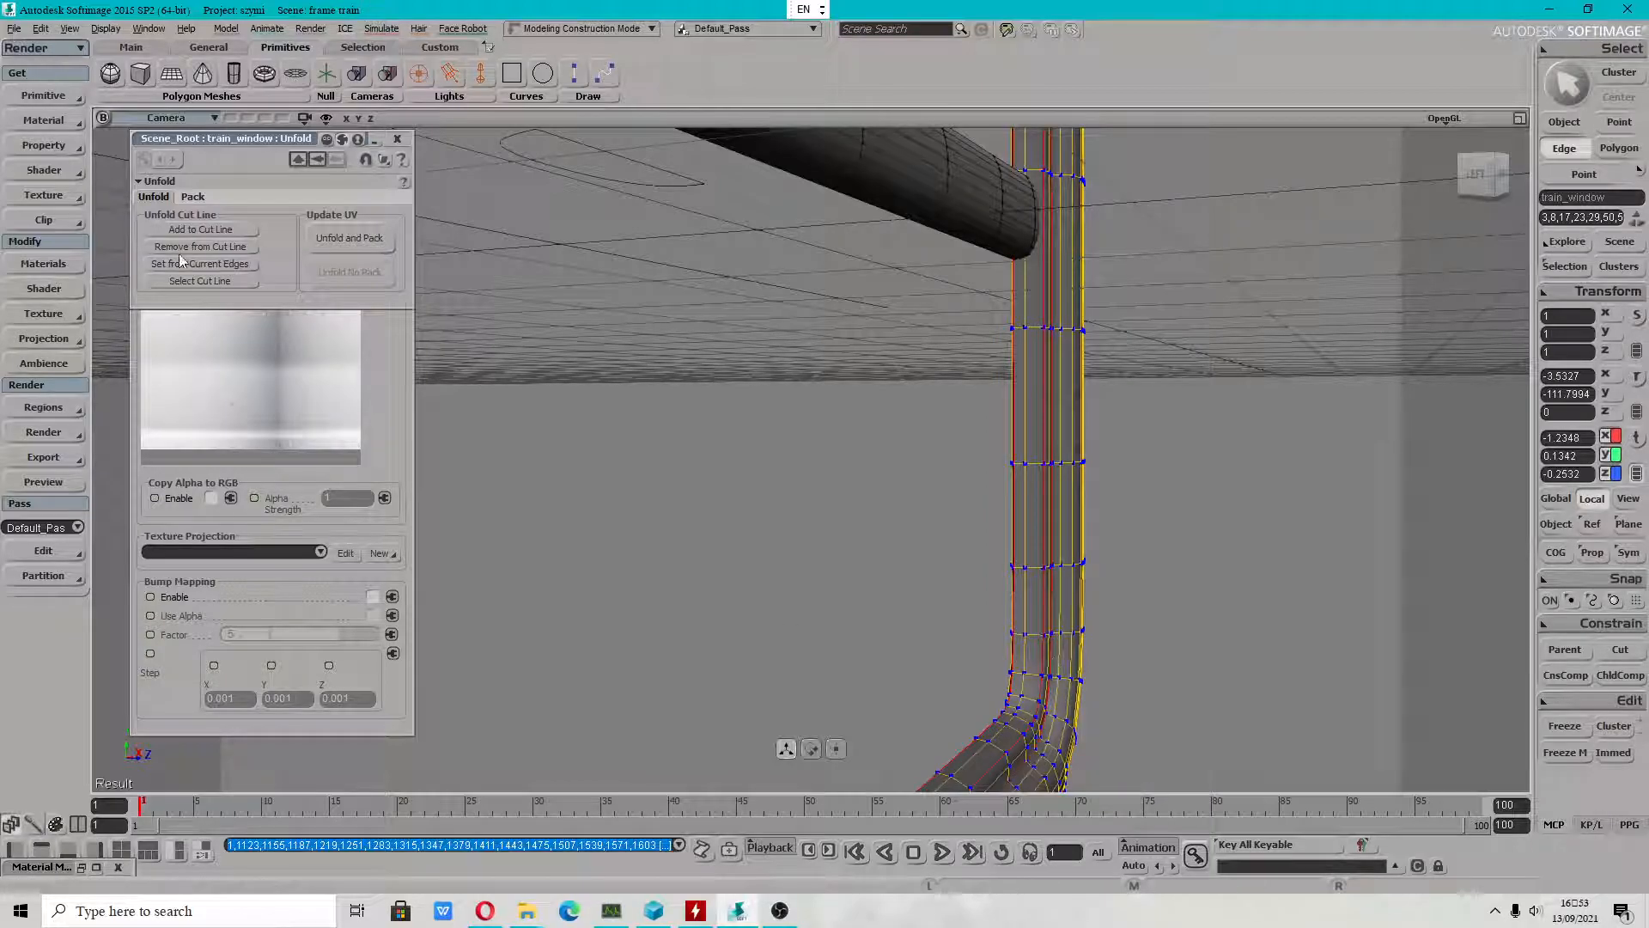
pyautogui.click(213, 265)
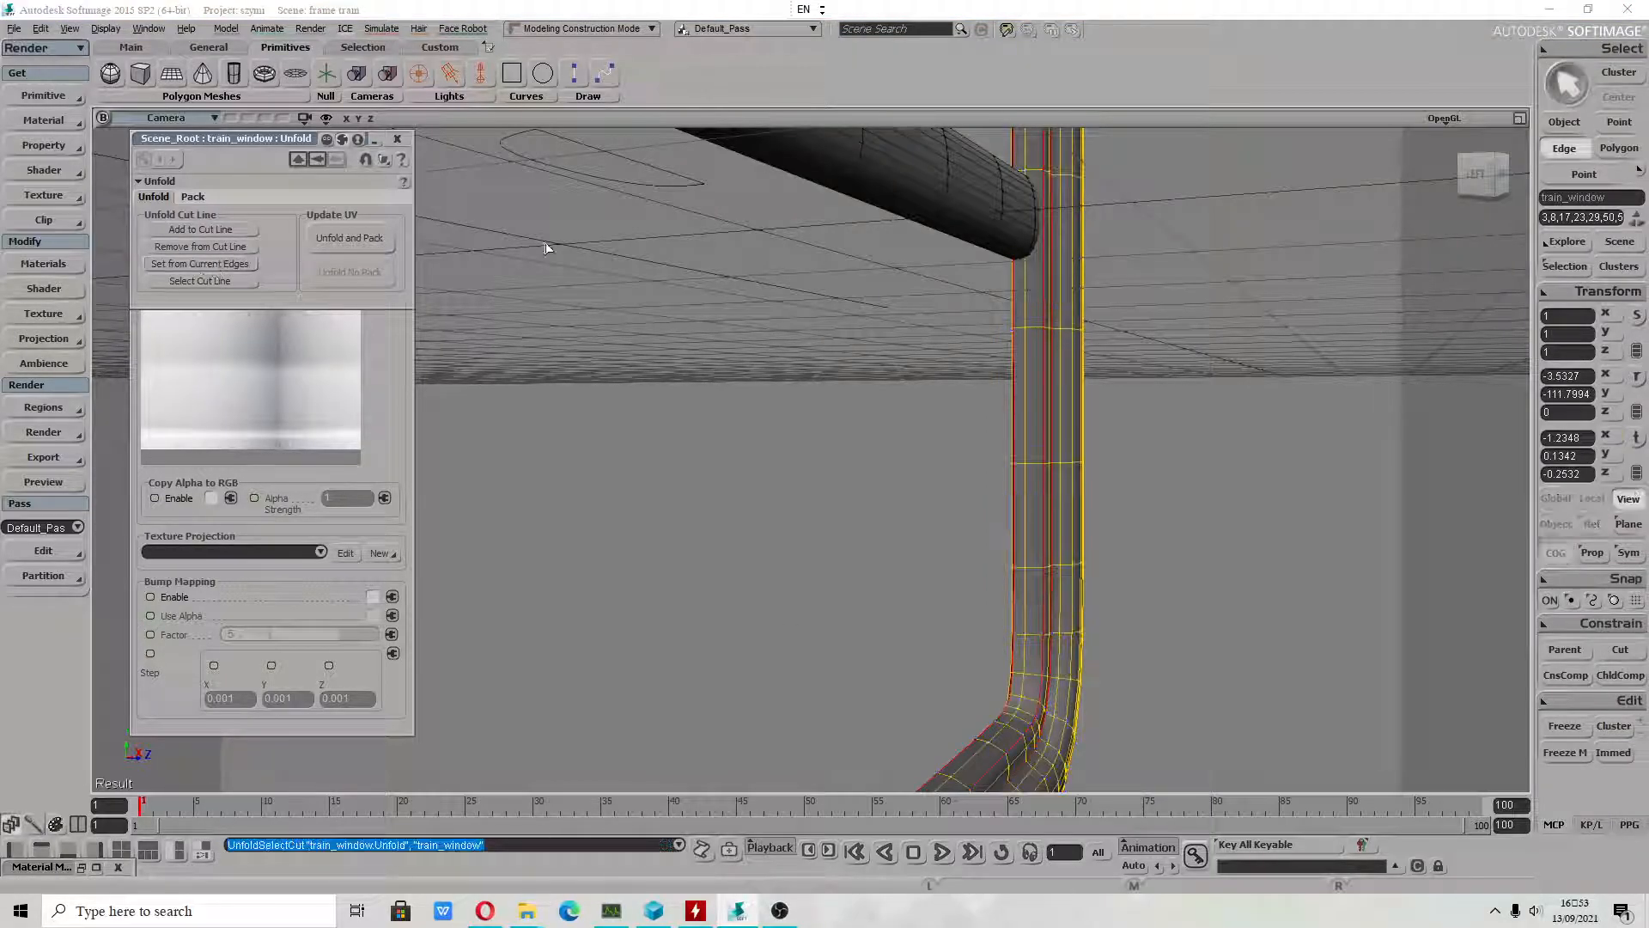
# Return to the four-view layout, move the property windows clear, and replace the Explorer view with the Texture Editor.
pyautogui.click(1518, 118)
pyautogui.moveTo(286, 141); pyautogui.dragTo(980, 191)
pyautogui.moveTo(362, 145); pyautogui.dragTo(955, 399)
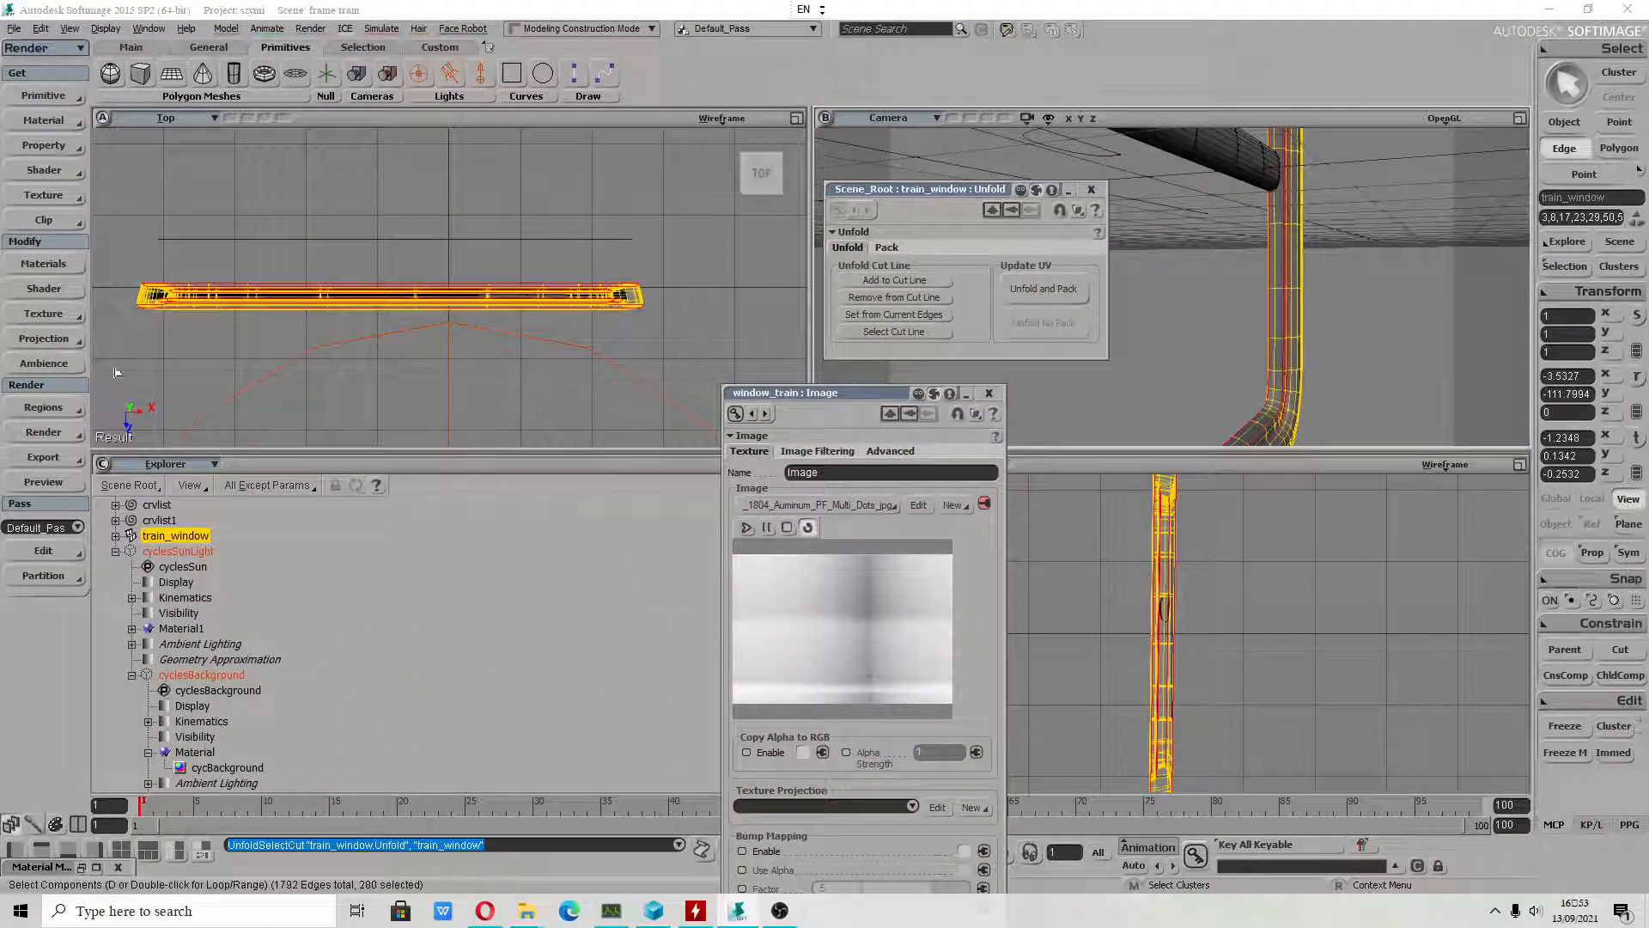
pyautogui.click(167, 460)
pyautogui.click(253, 711)
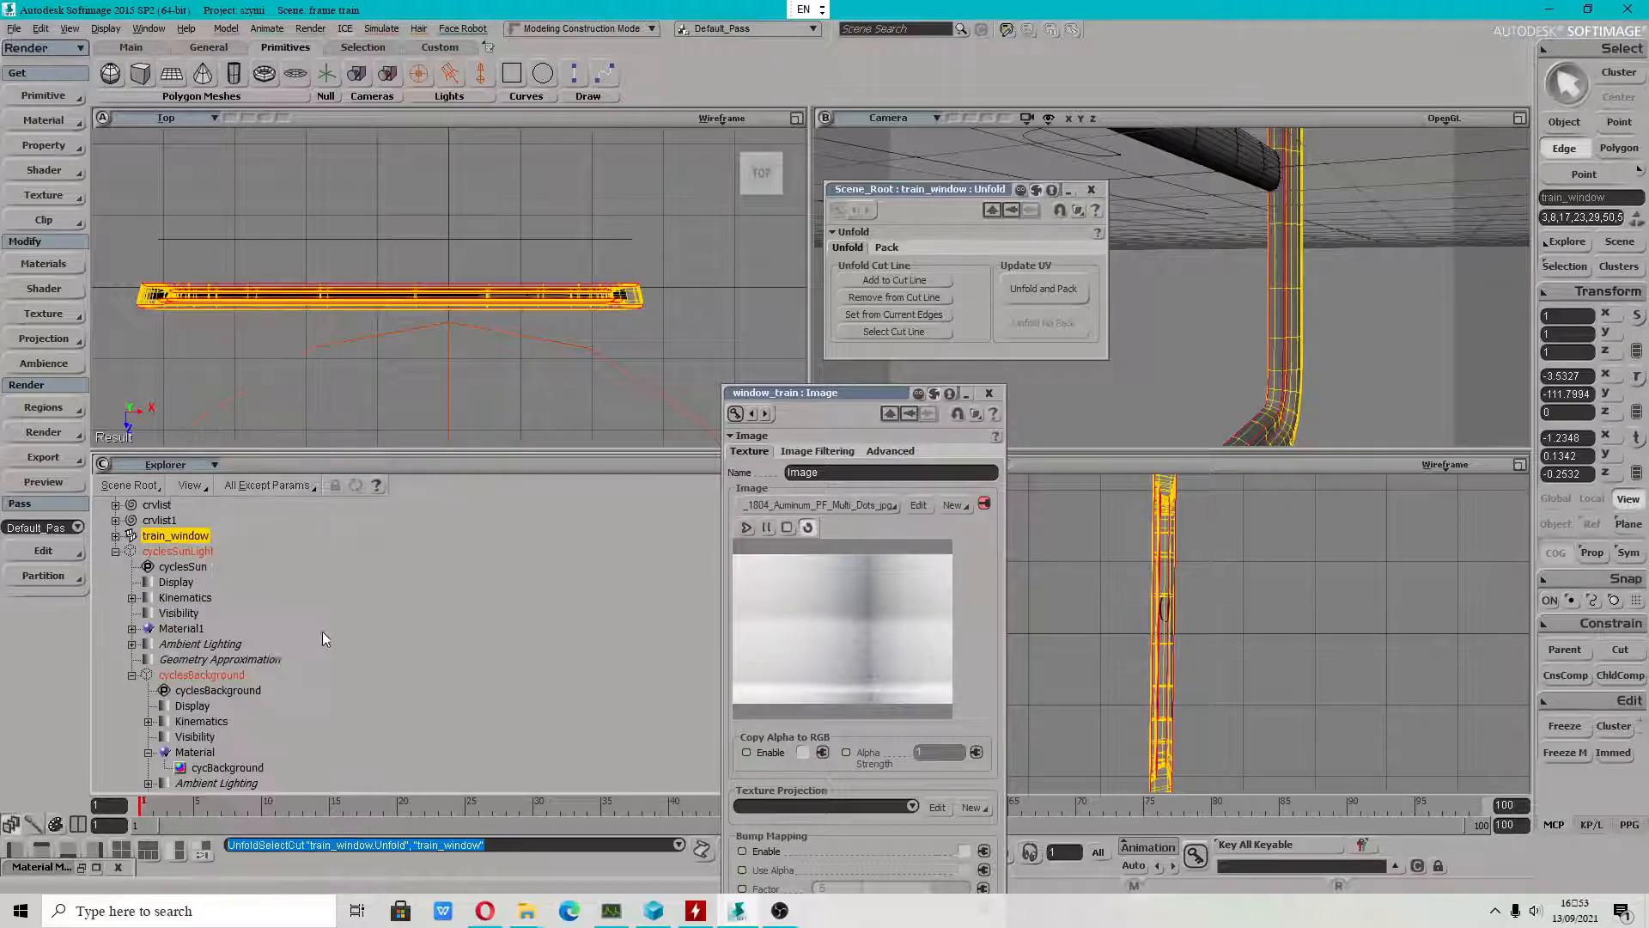
pyautogui.click(194, 483)
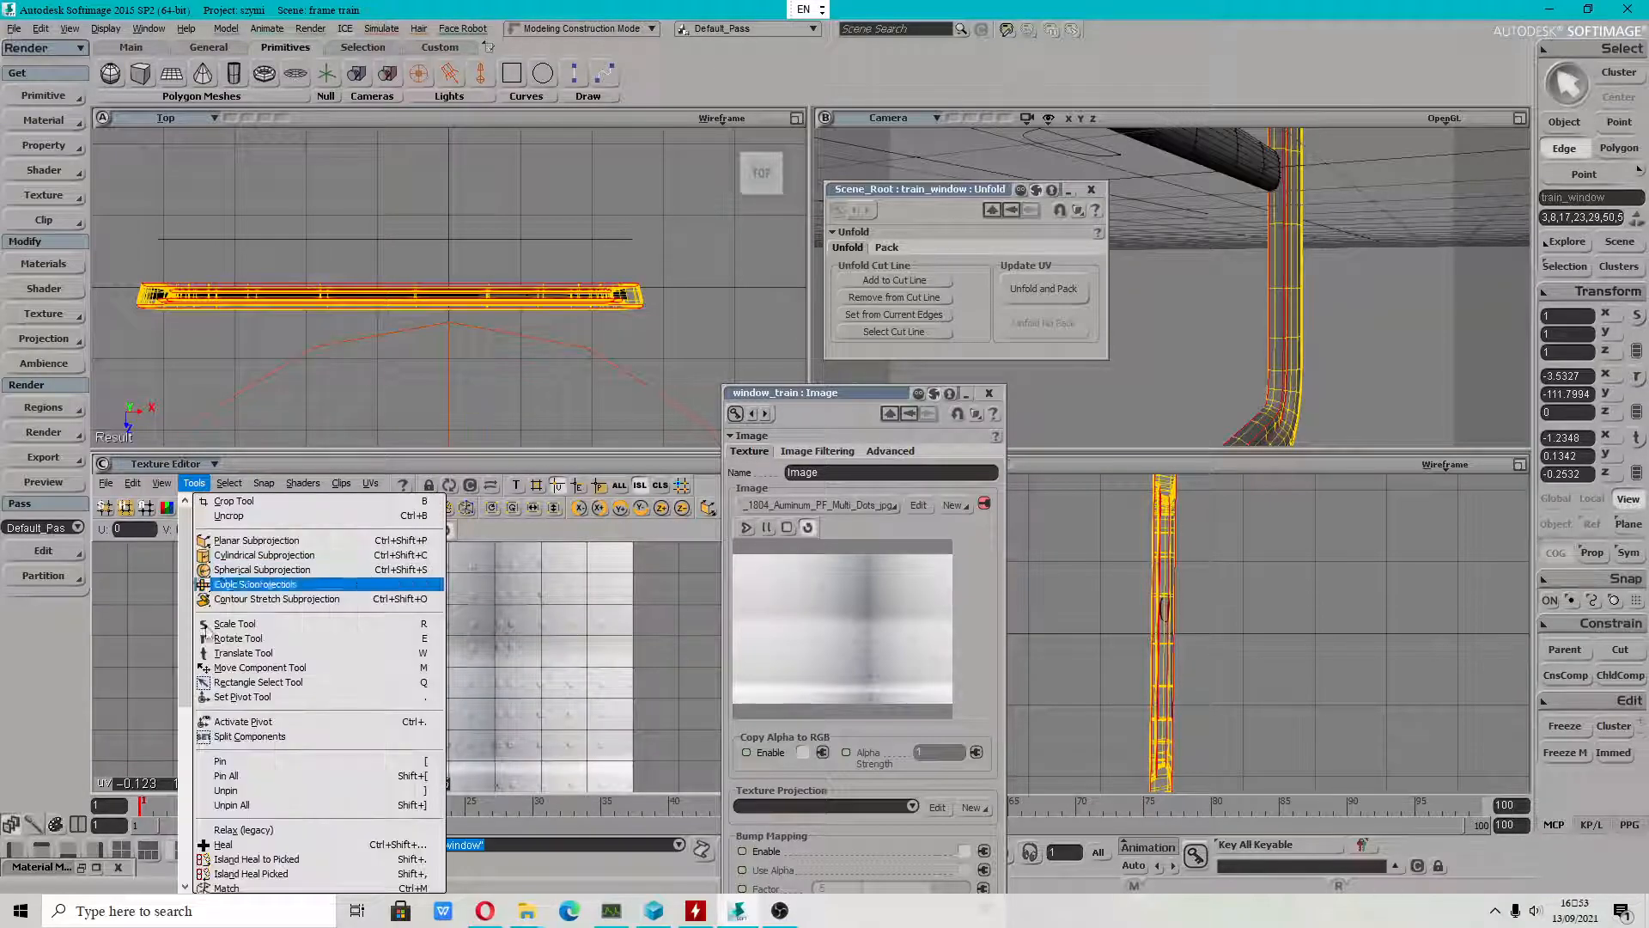
pyautogui.click(227, 737)
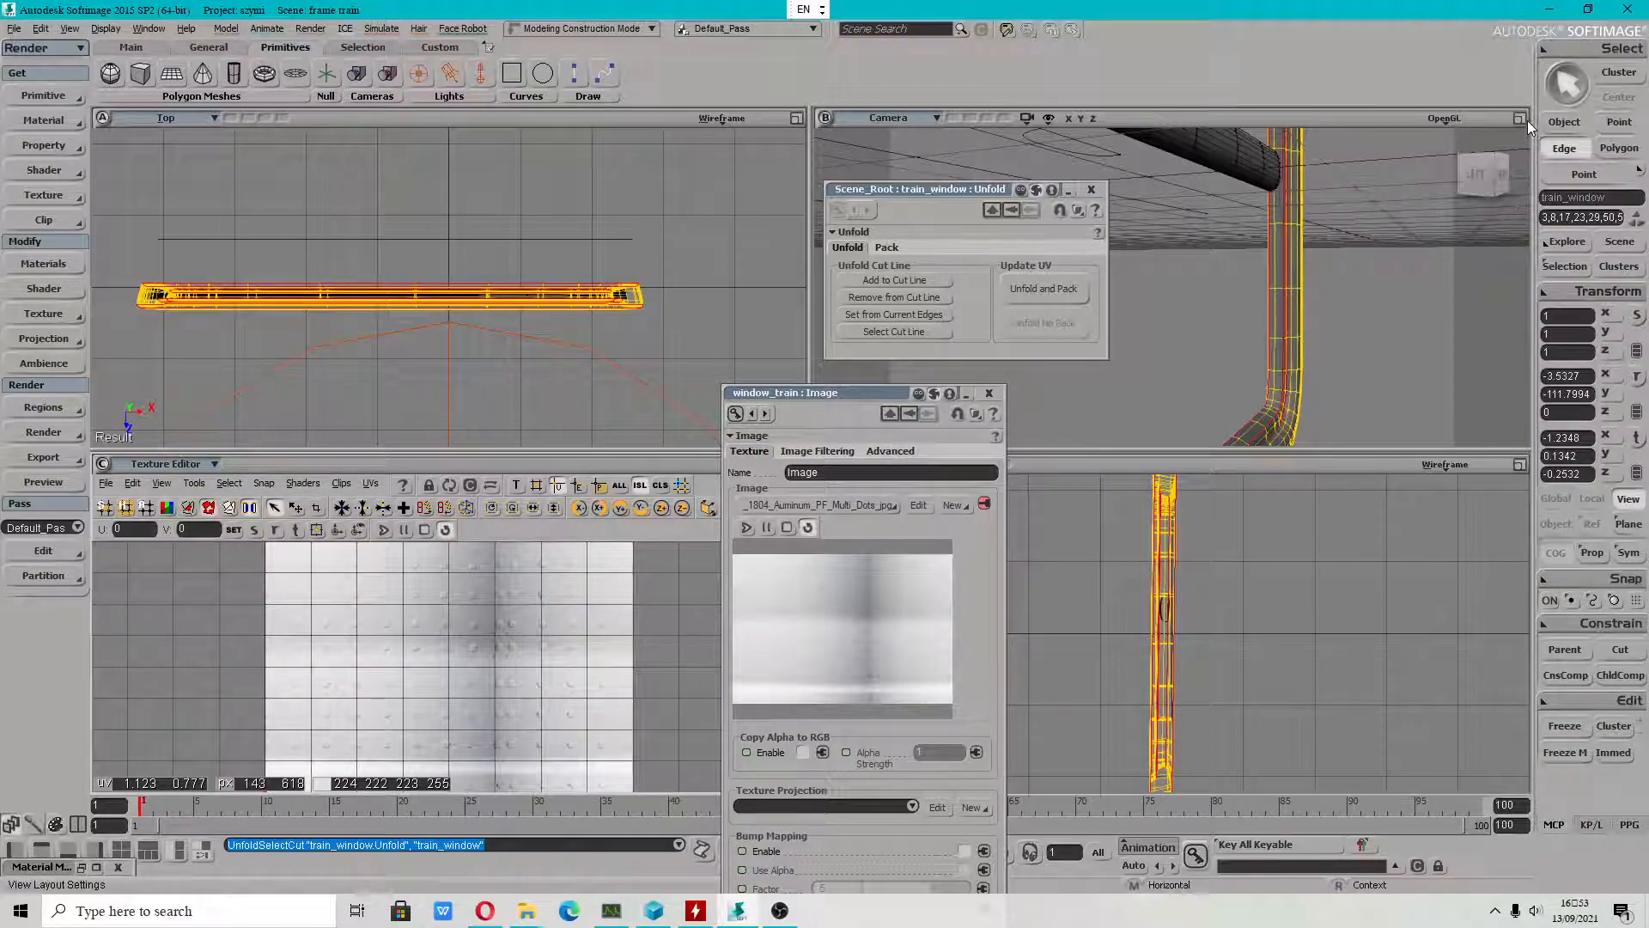
# Set the cut line from the selected edges, unfold and pack the frame's UVs, and close the Unfold properties.
pyautogui.click(879, 316)
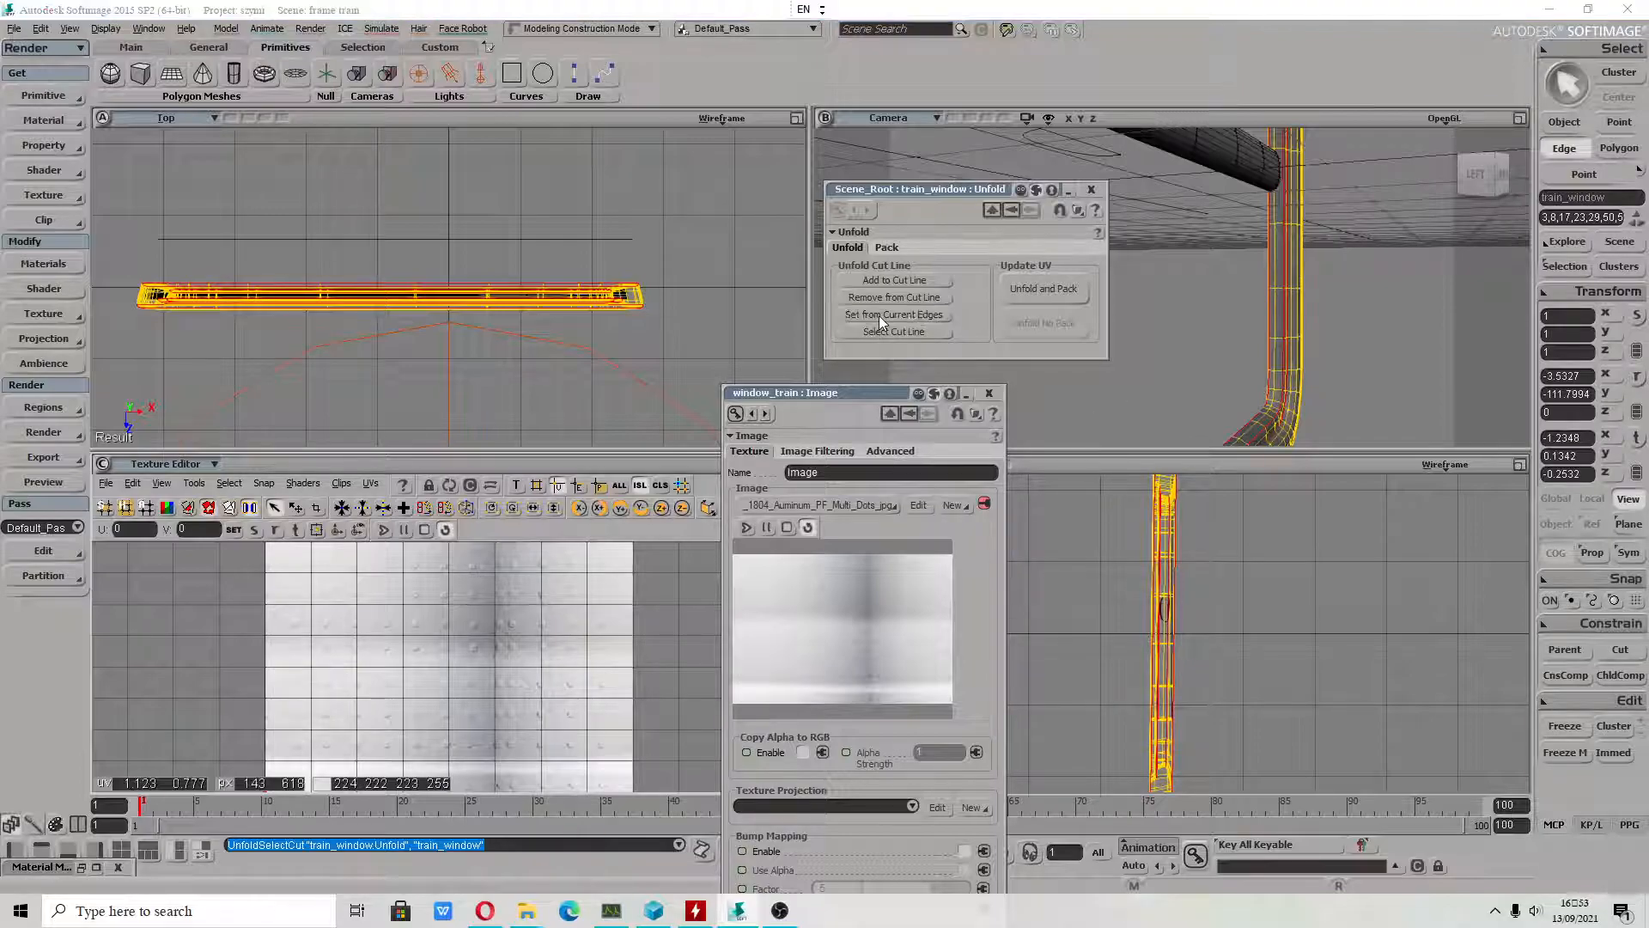
pyautogui.click(1048, 290)
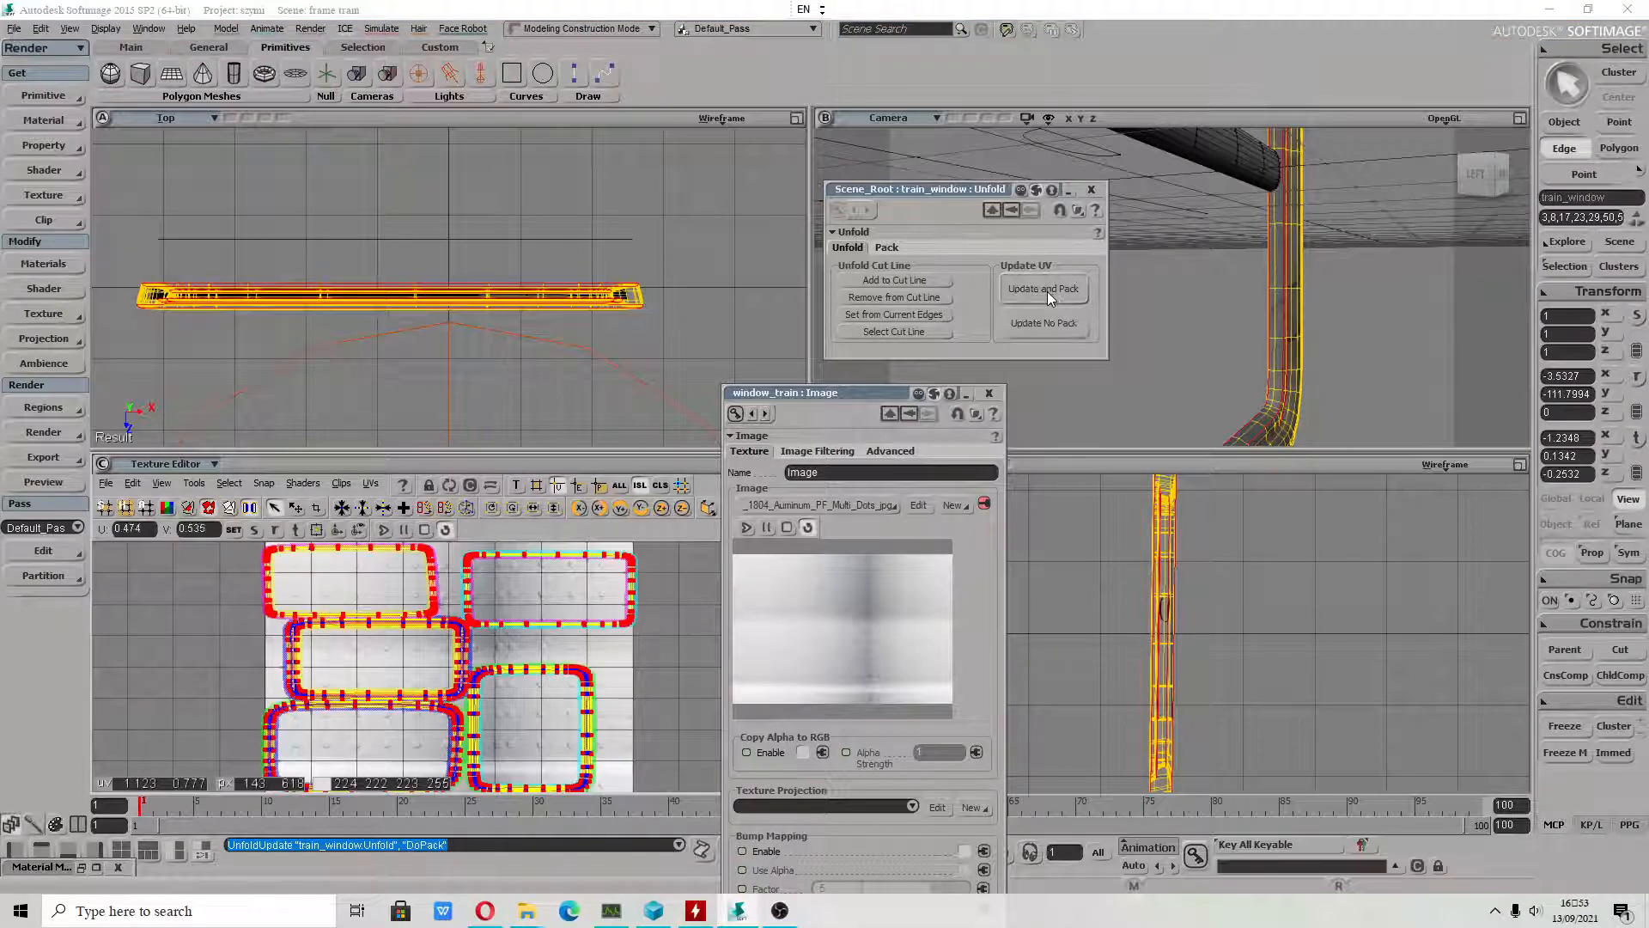
pyautogui.scroll(2, 1278, 378)
pyautogui.scroll(2, 1325, 341)
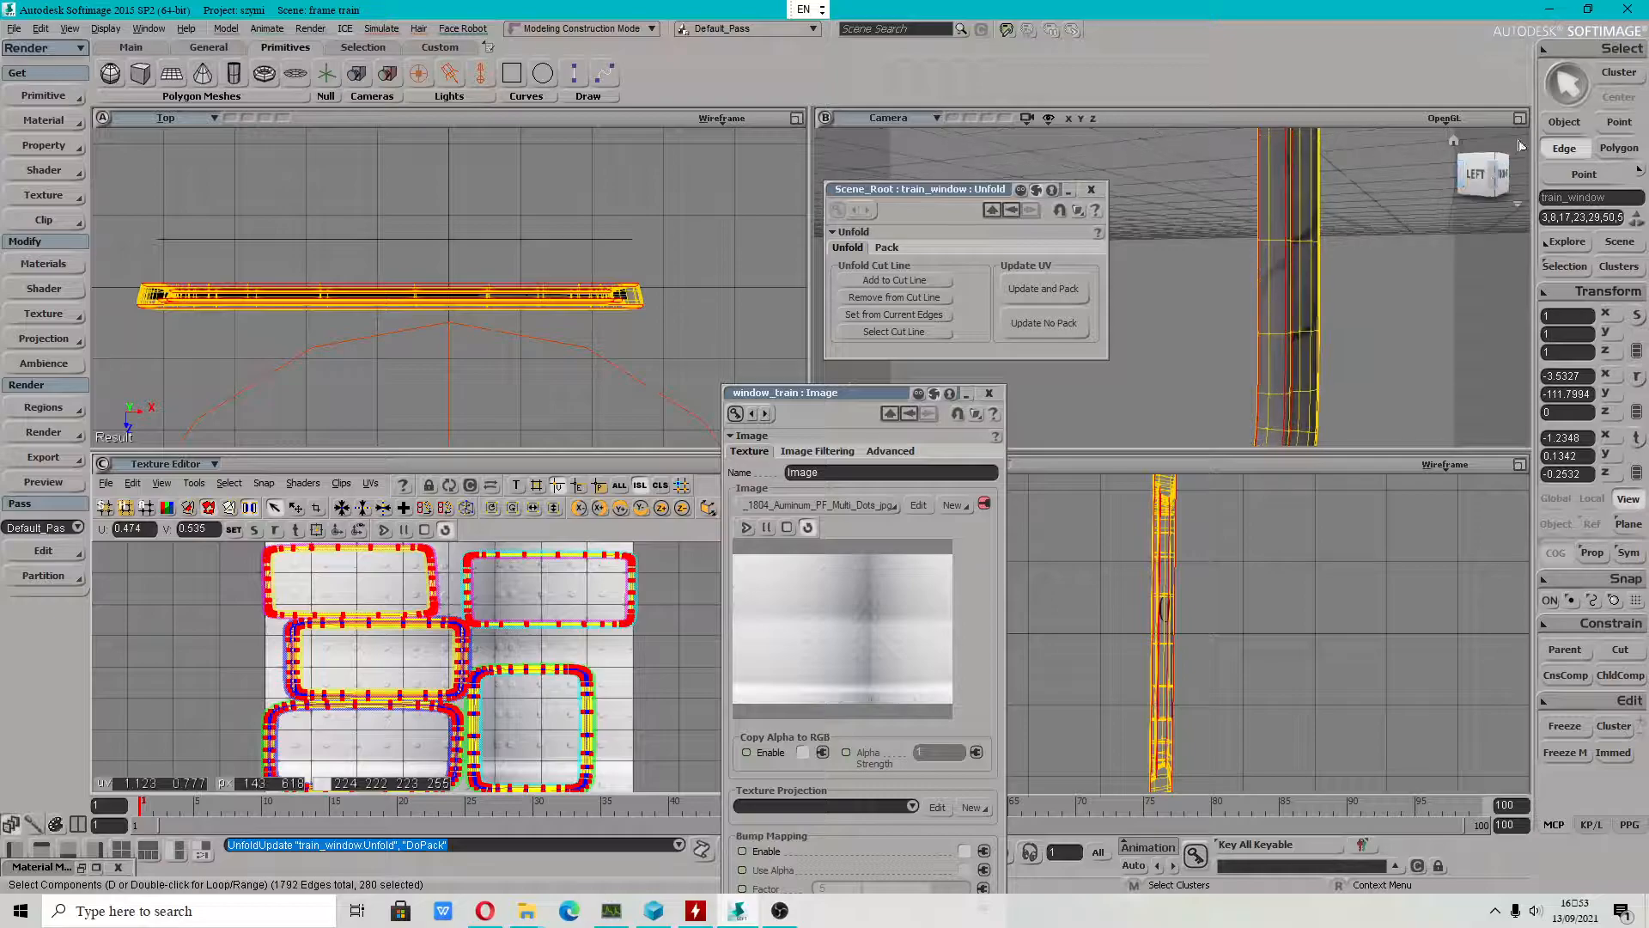
pyautogui.click(1518, 119)
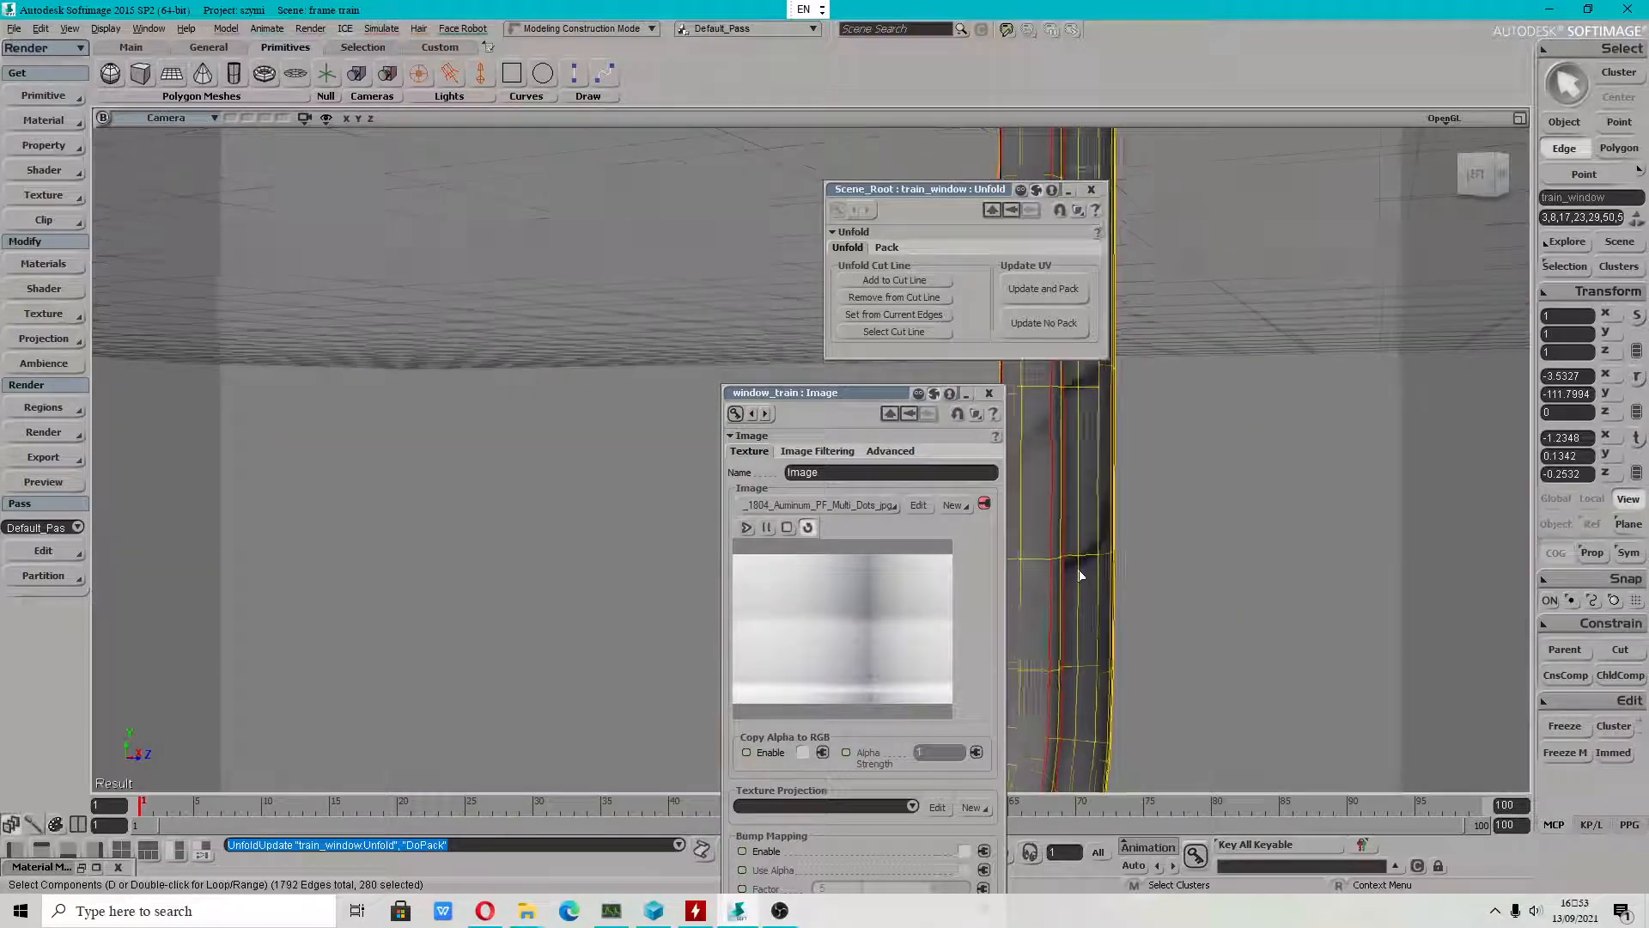
pyautogui.scroll(-4, 1084, 567)
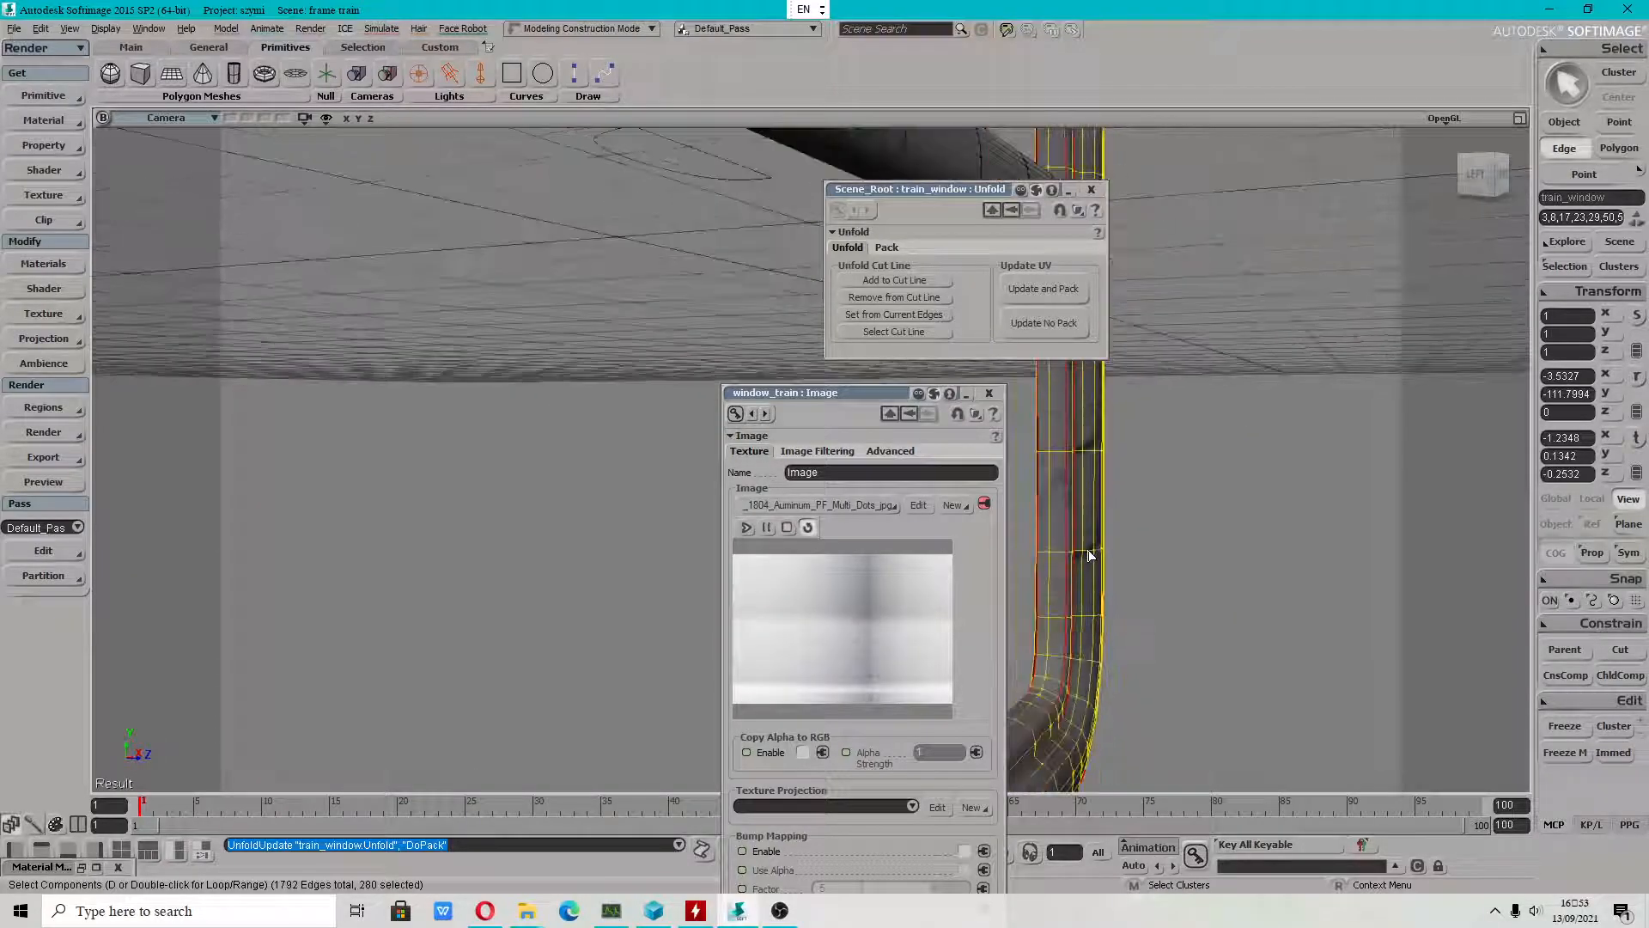
pyautogui.press('s')
pyautogui.moveTo(1156, 580); pyautogui.dragTo(1358, 475, button='right')
pyautogui.scroll(-3, 1358, 475)
pyautogui.moveTo(1245, 524); pyautogui.dragTo(1151, 312, button='right')
pyautogui.click(1091, 189)
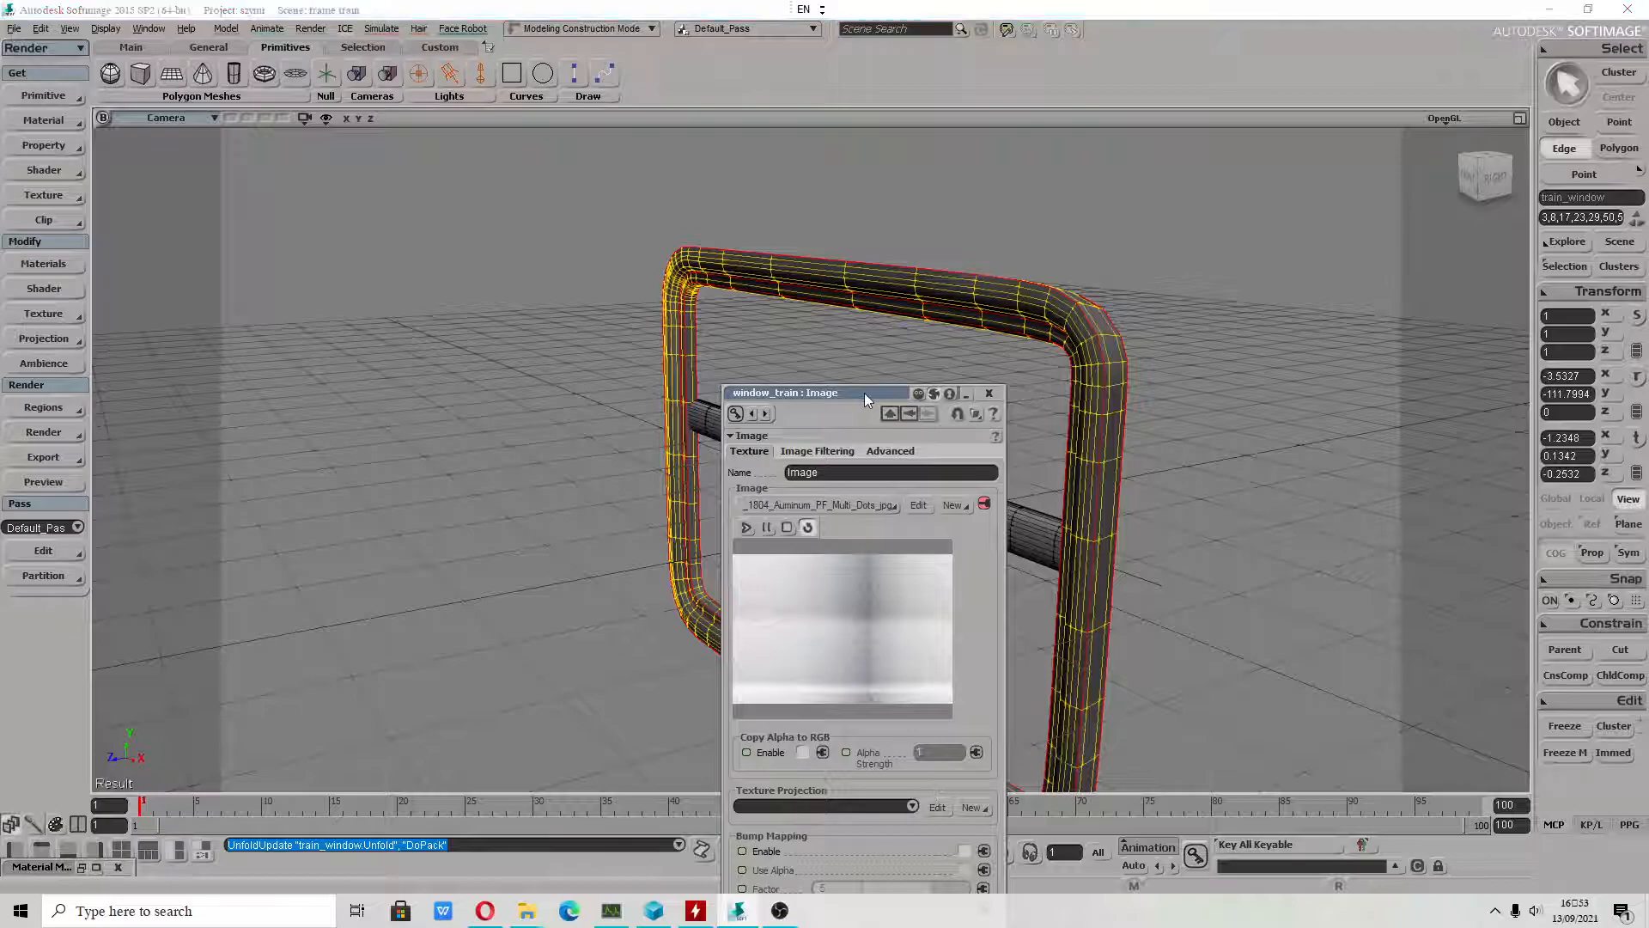
pyautogui.moveTo(864, 394); pyautogui.dragTo(468, 243)
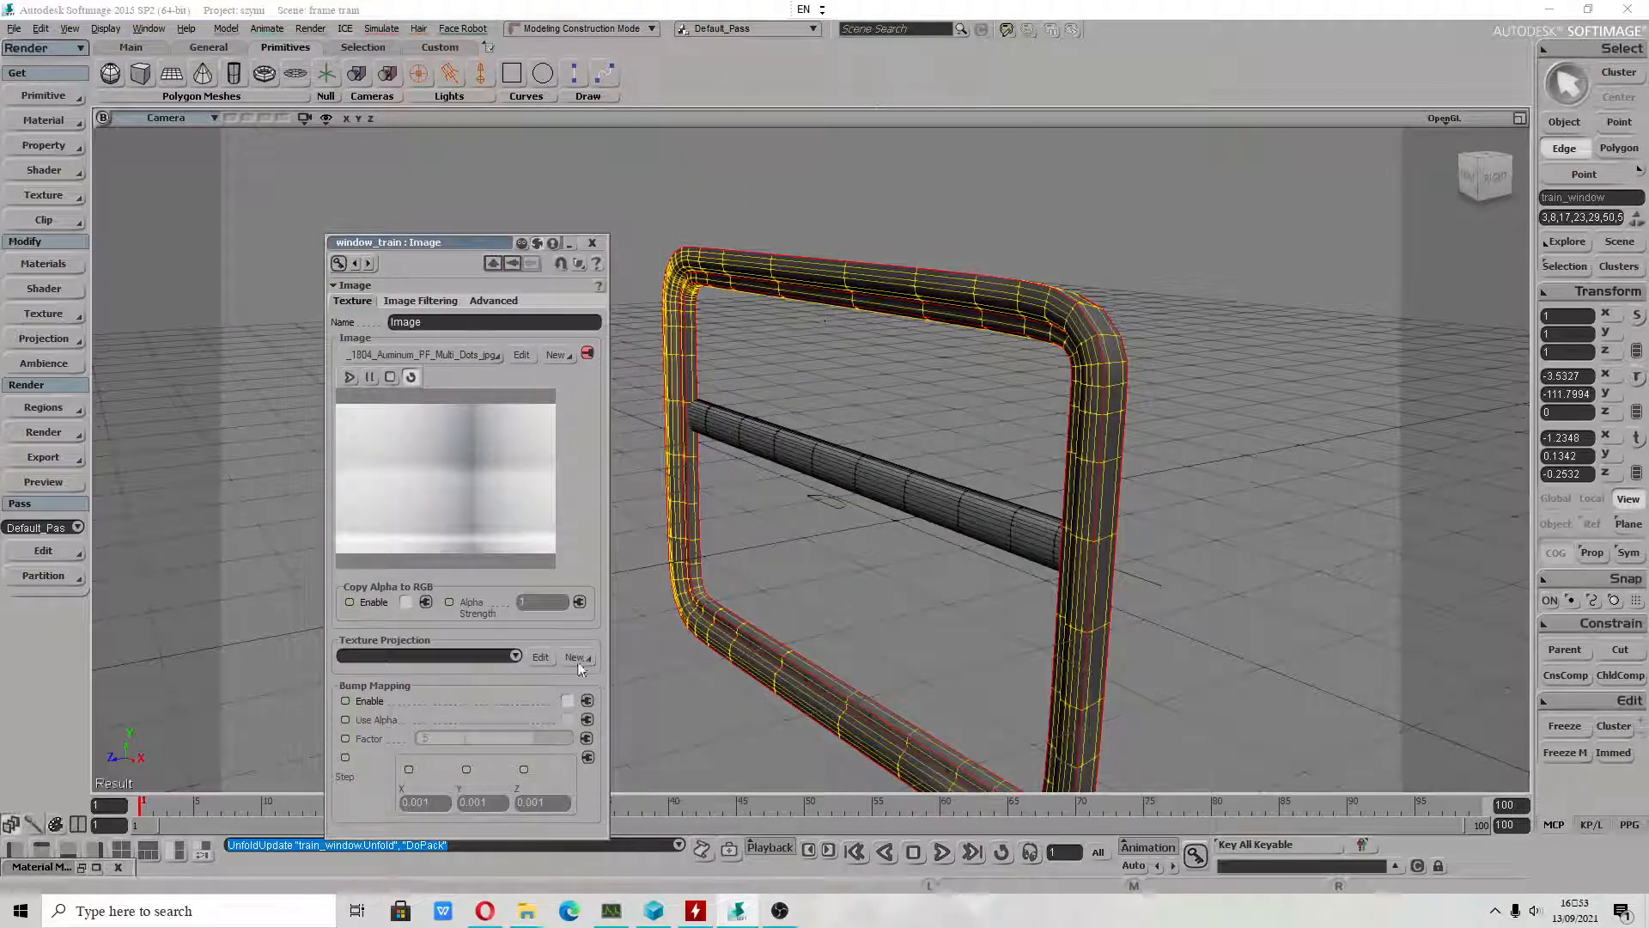
# Switch to CPUID HWMonitor to check the hardware sensor readings and return to Softimage.
pyautogui.click(705, 909)
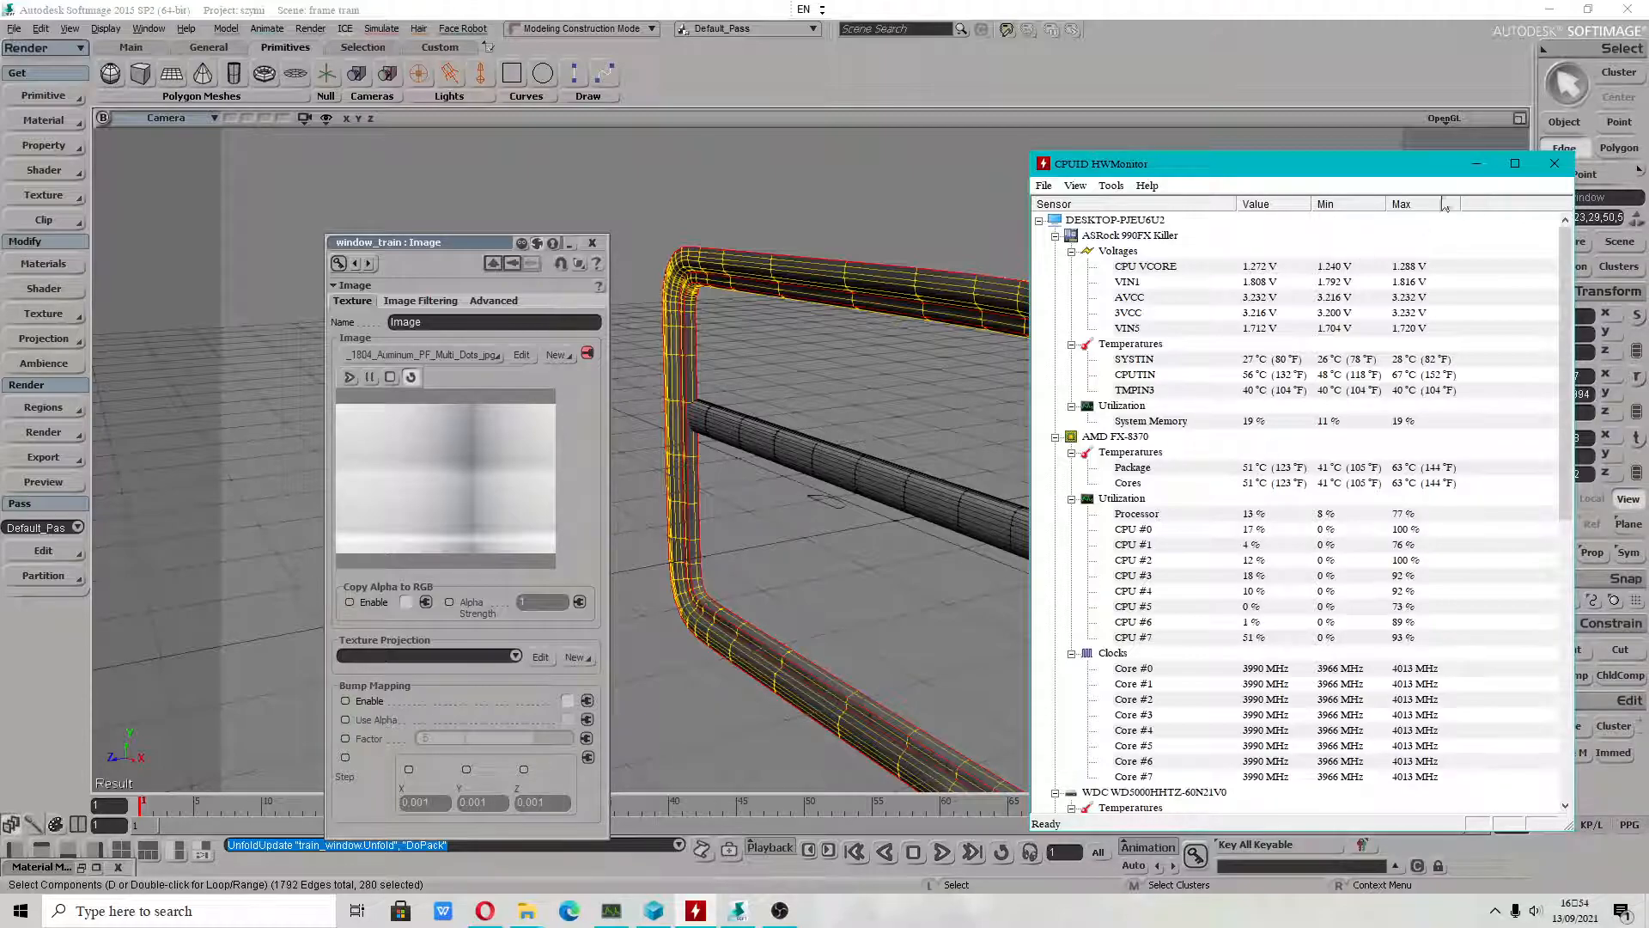
pyautogui.click(1475, 168)
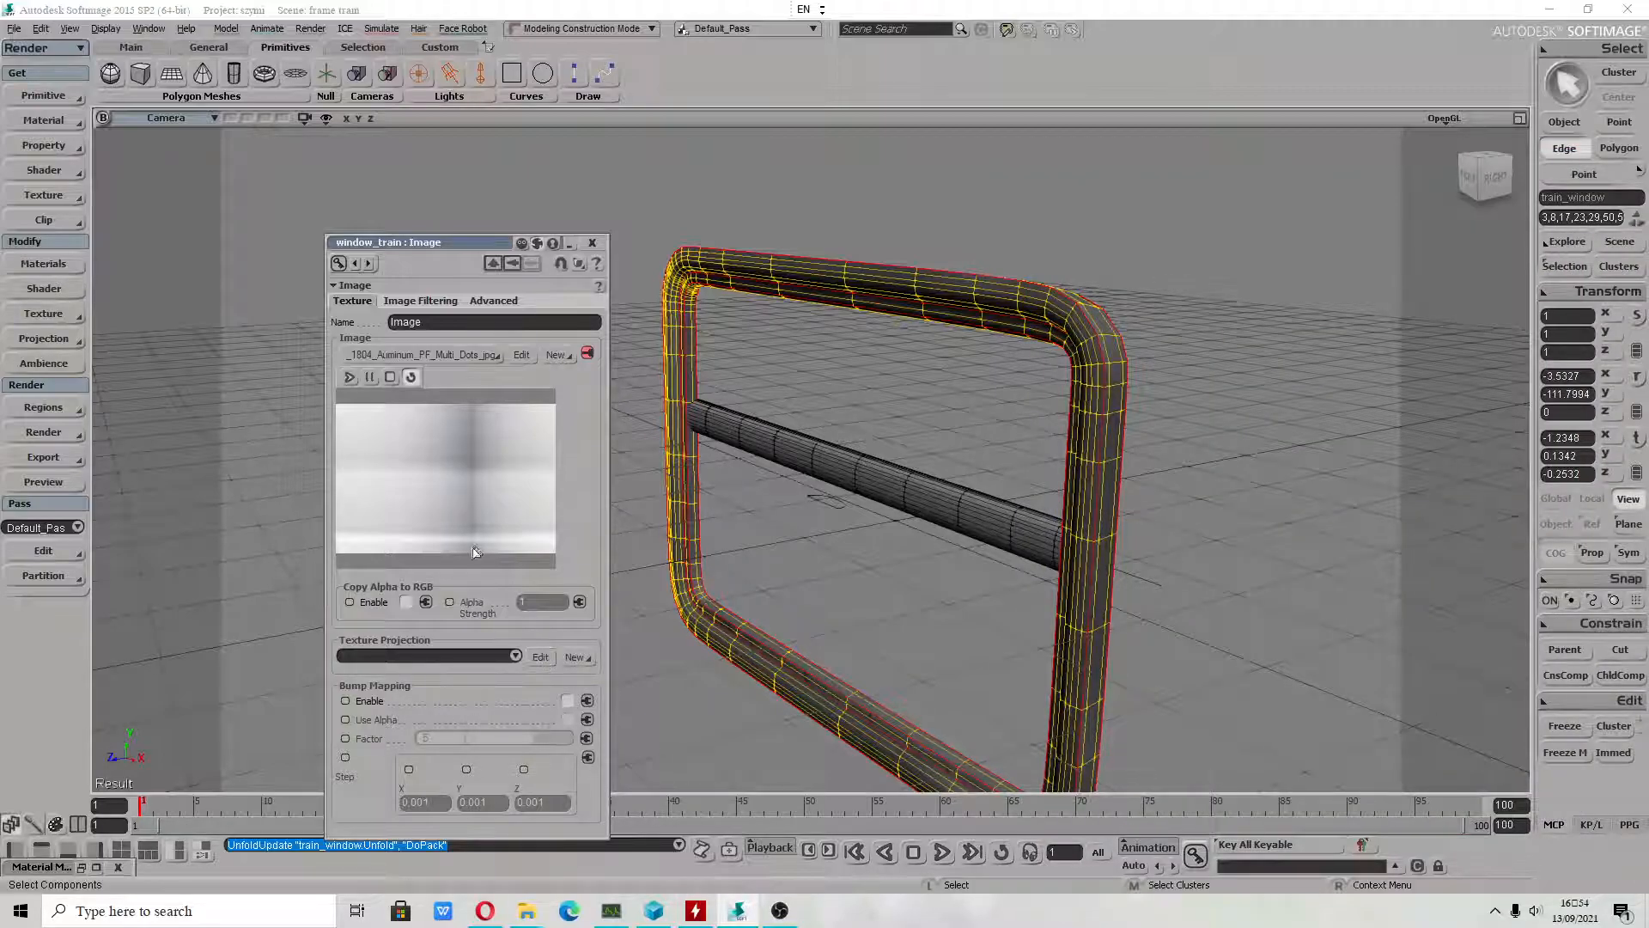
# Edit the frame's Unfold projection to enable U, V and W wrapping plus Seam U and Seam V, and close its properties.
pyautogui.click(539, 663)
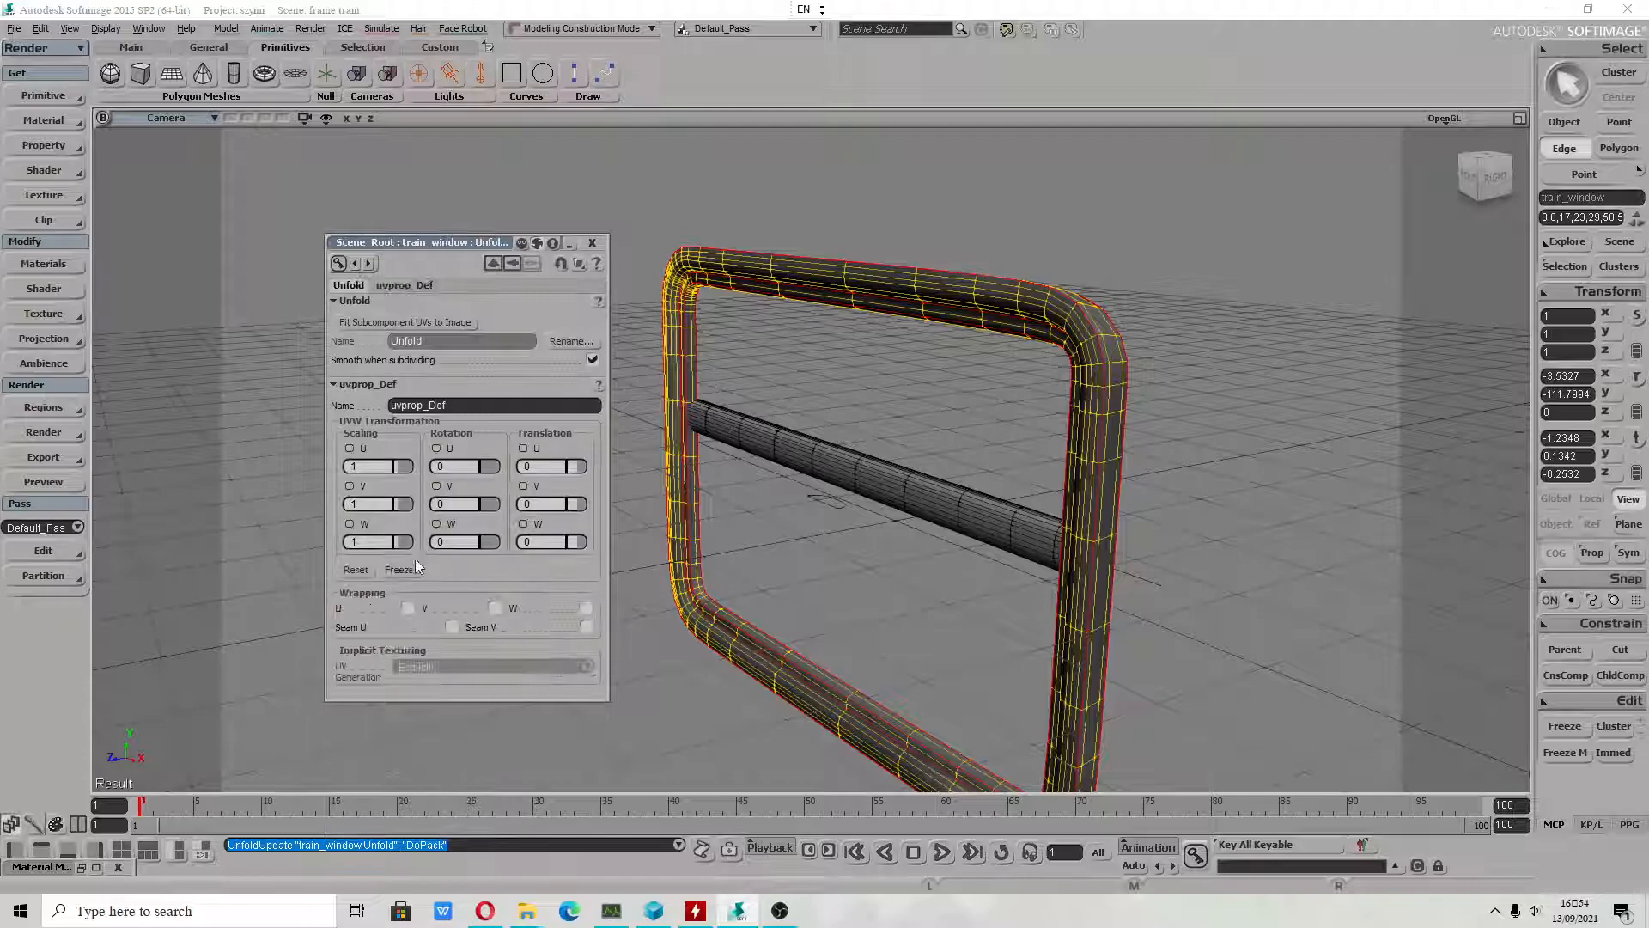
pyautogui.click(408, 607)
pyautogui.click(495, 608)
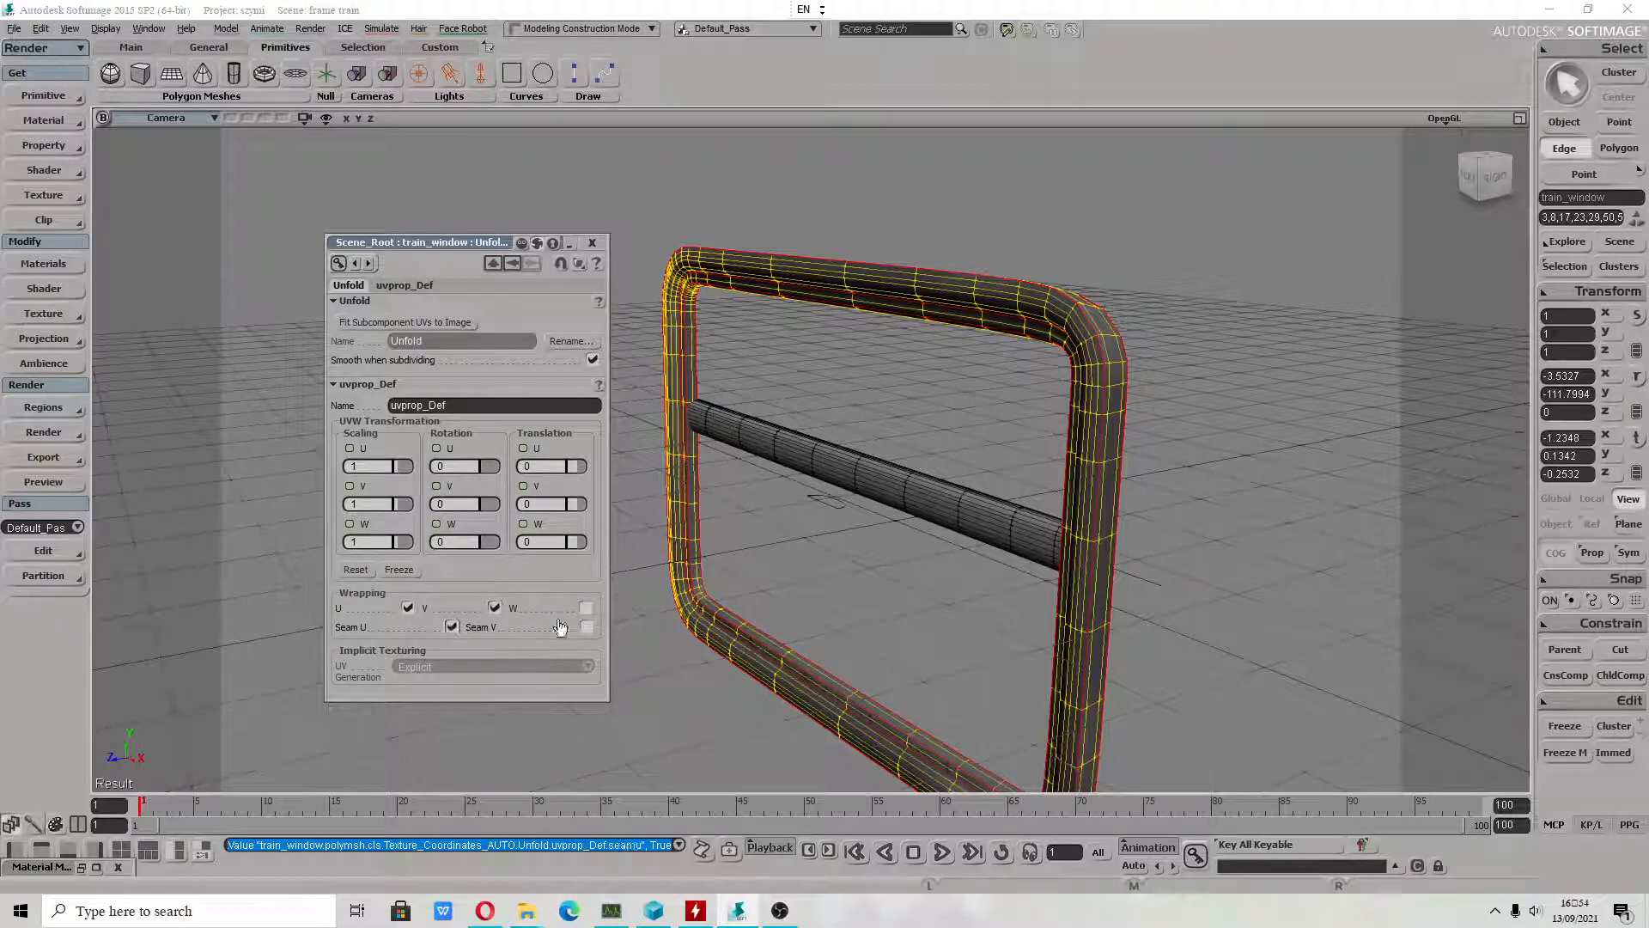
pyautogui.click(585, 608)
pyautogui.click(586, 626)
pyautogui.scroll(5, 1192, 240)
pyautogui.scroll(-5, 1192, 240)
pyautogui.scroll(4, 1288, 403)
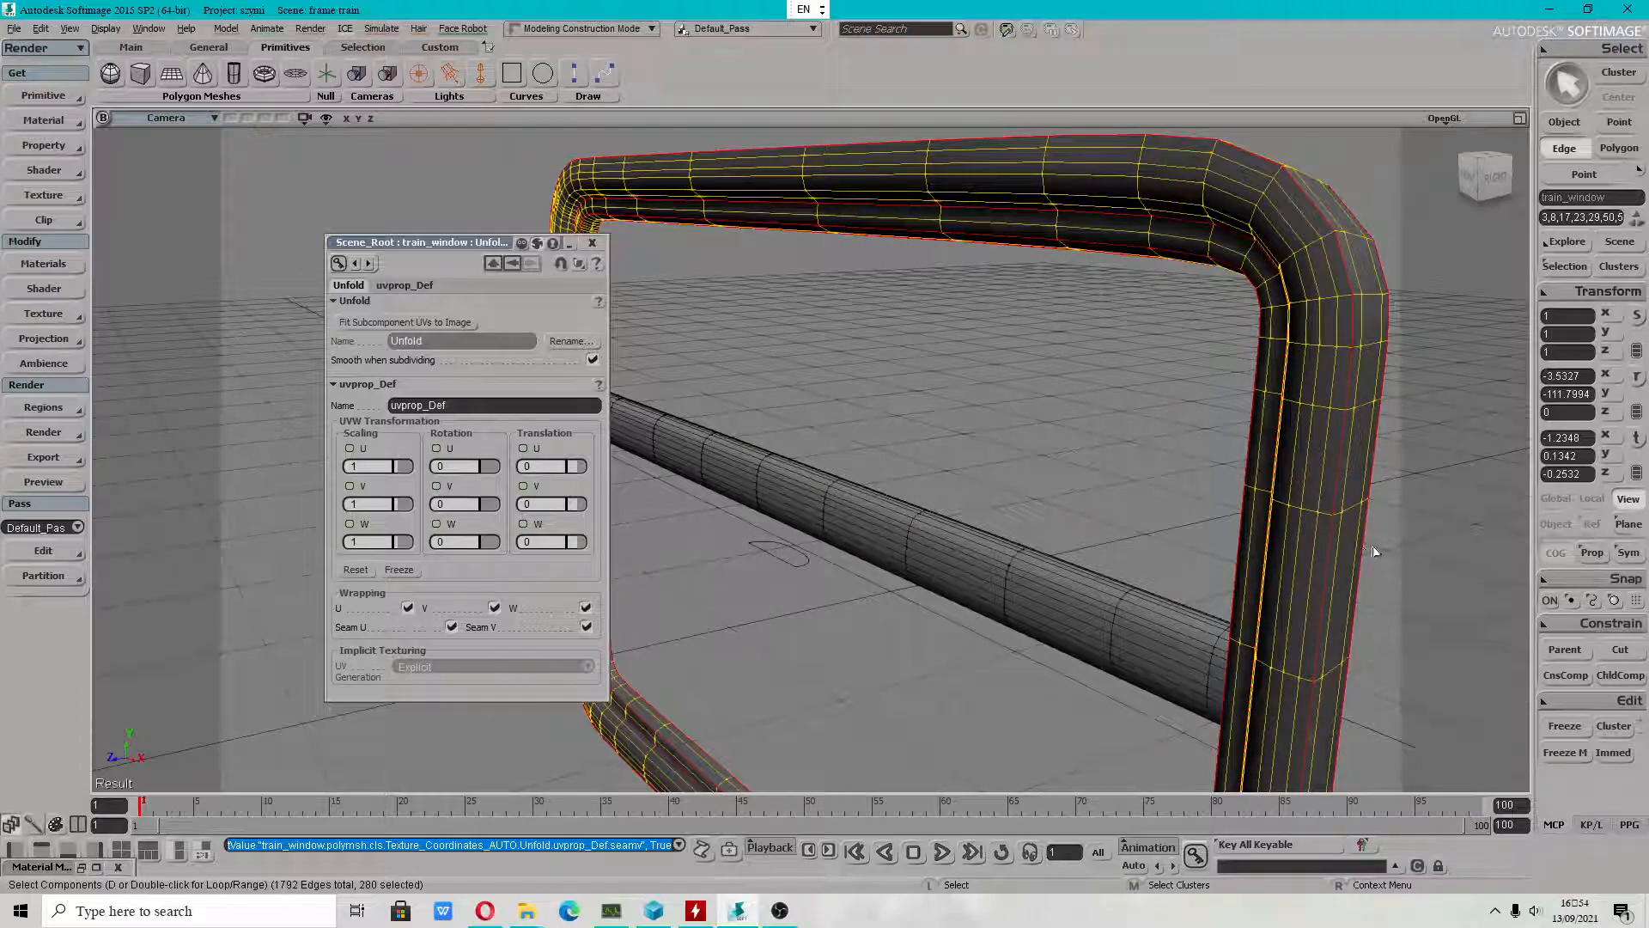
pyautogui.press('f')
pyautogui.click(592, 243)
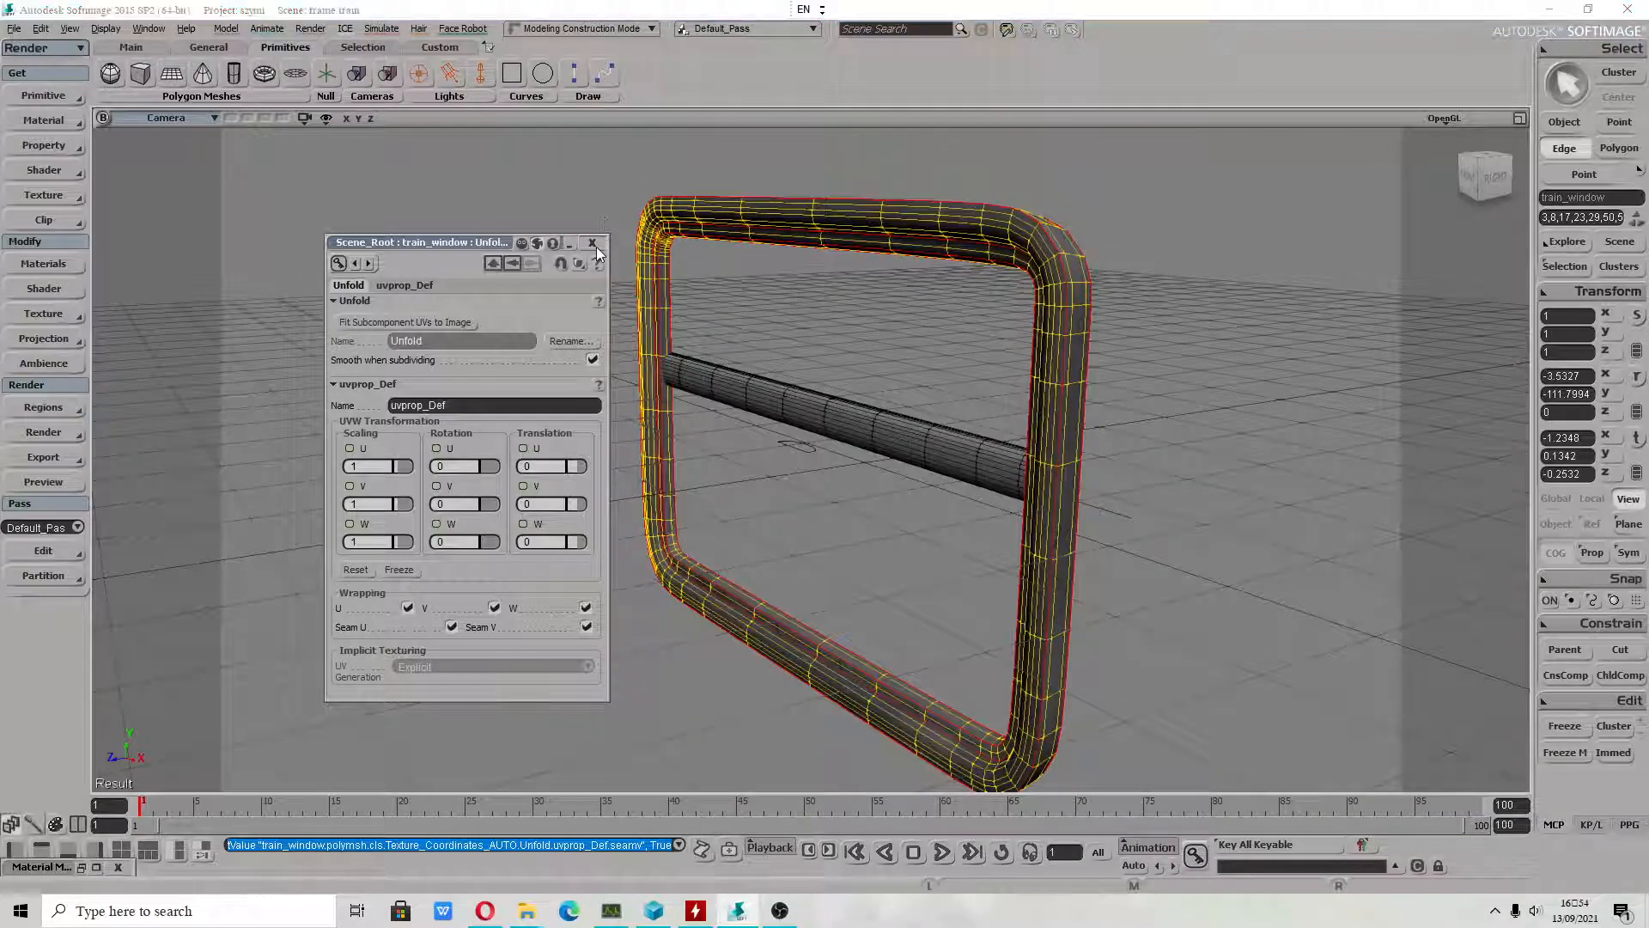
# Examine up close how the aluminium texture lies on the frame's vertical bar and around its seams.
pyautogui.scroll(6, 1067, 350)
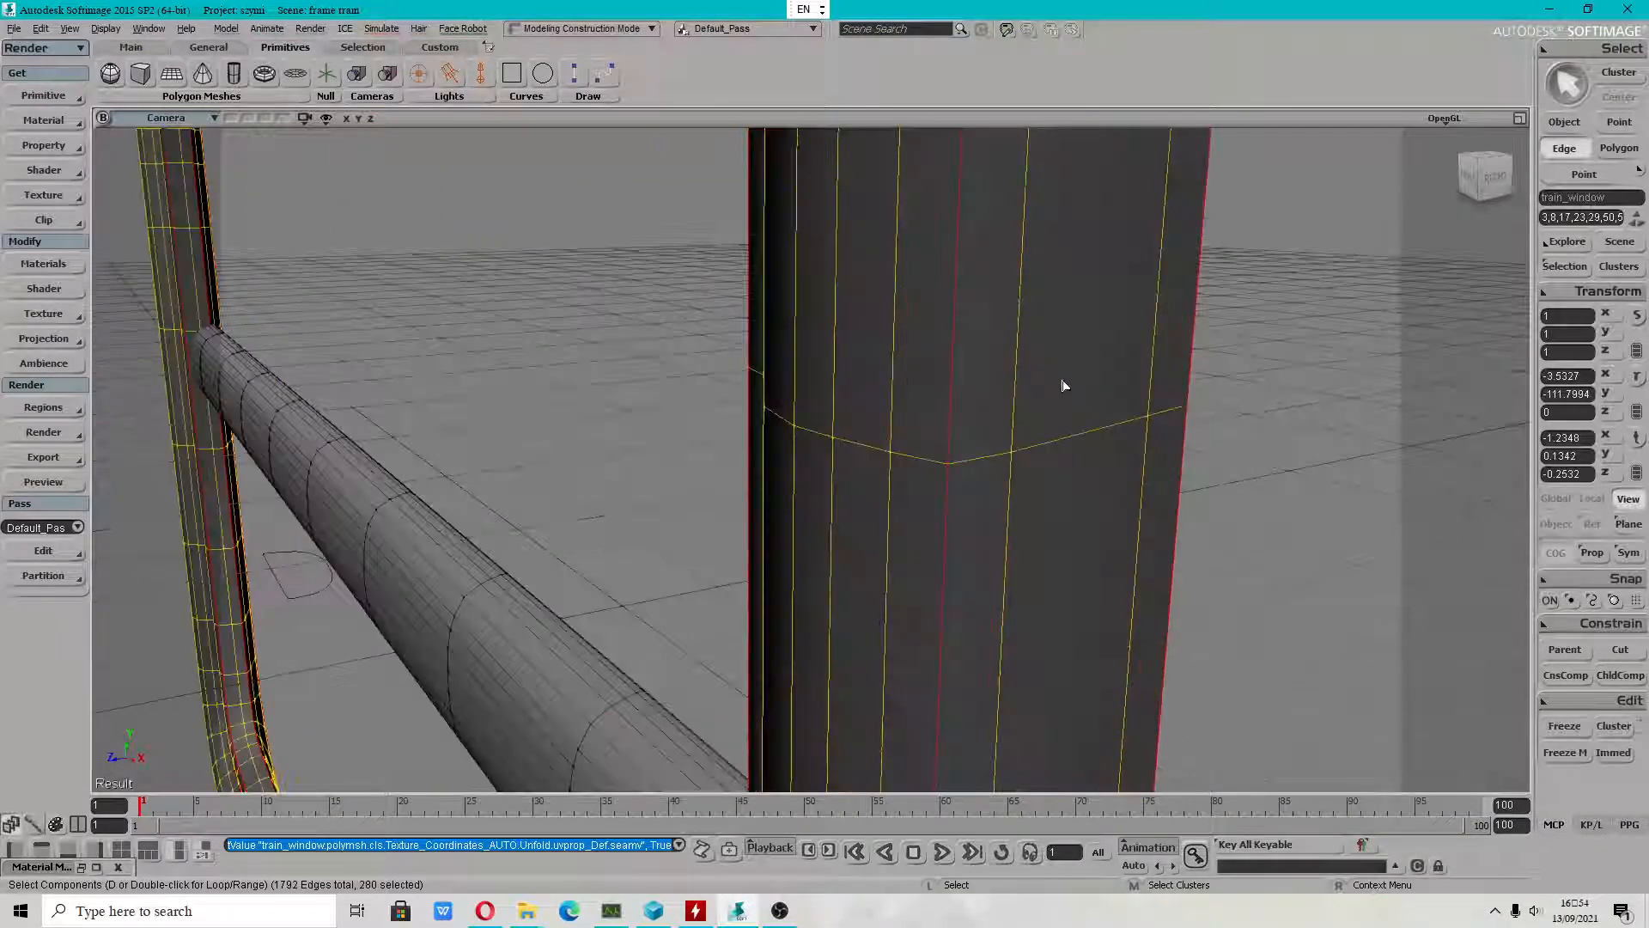
pyautogui.scroll(-4, 1064, 386)
pyautogui.press('s')
pyautogui.moveTo(848, 577); pyautogui.dragTo(962, 534, button='right')
pyautogui.scroll(3, 1005, 549)
pyautogui.press('s')
pyautogui.moveTo(1001, 538); pyautogui.dragTo(940, 536)
pyautogui.scroll(-5, 941, 537)
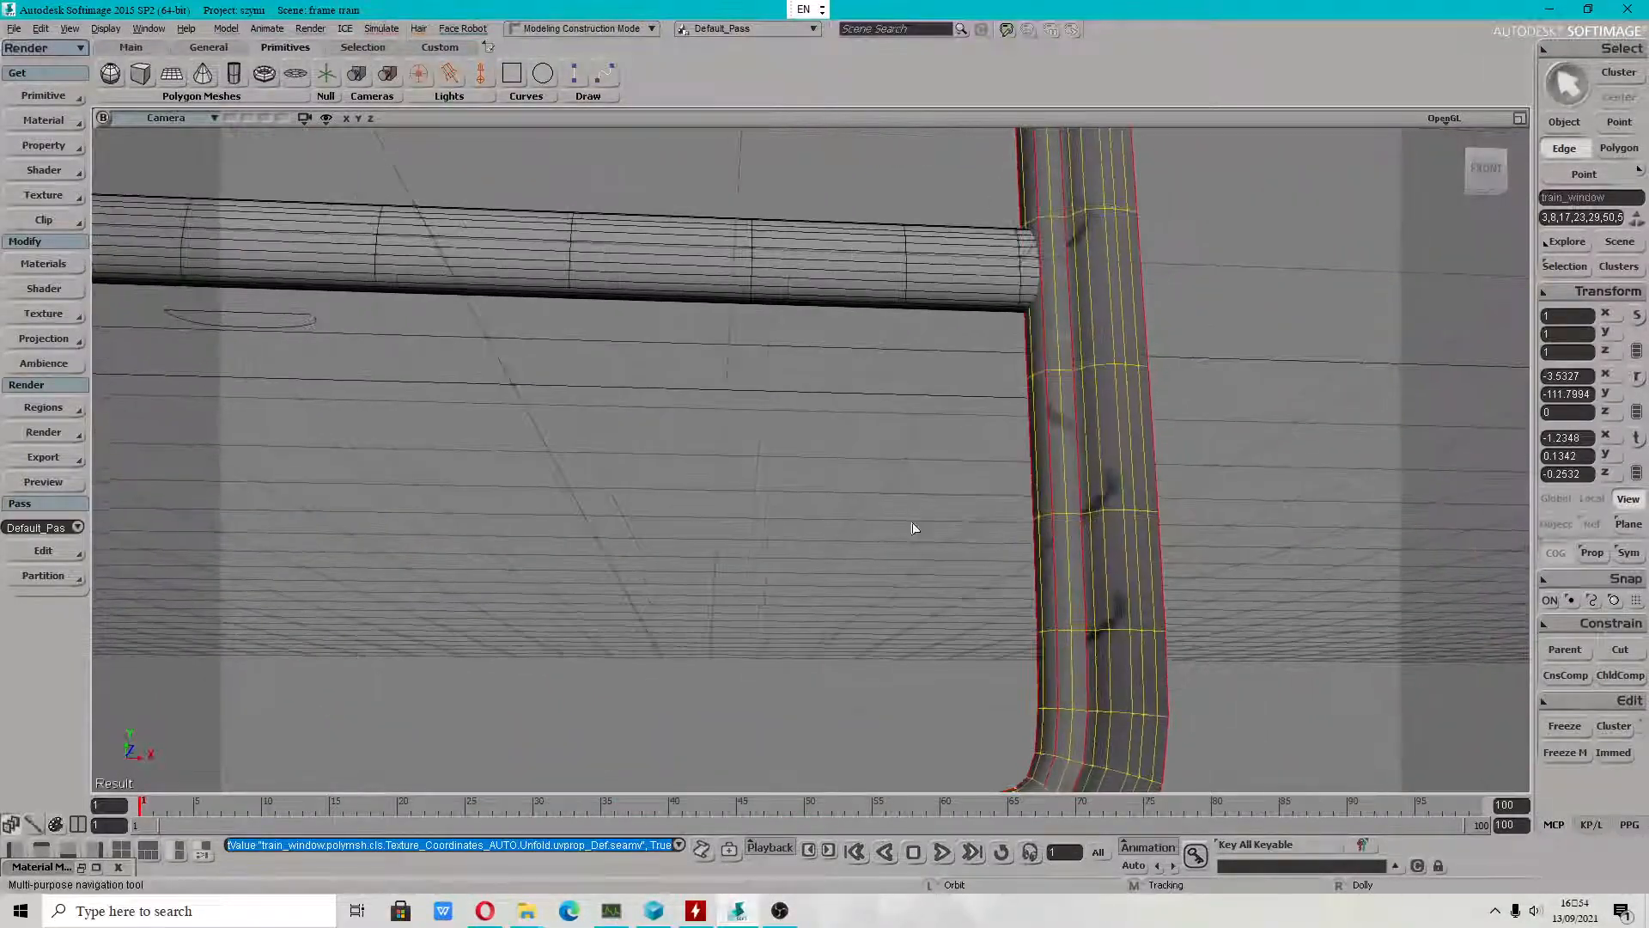
# Select all the frame's UVs in the Texture Editor and scale them by about 2.6 in V, wider in U, and about 3.6 uniformly.
pyautogui.click(1519, 118)
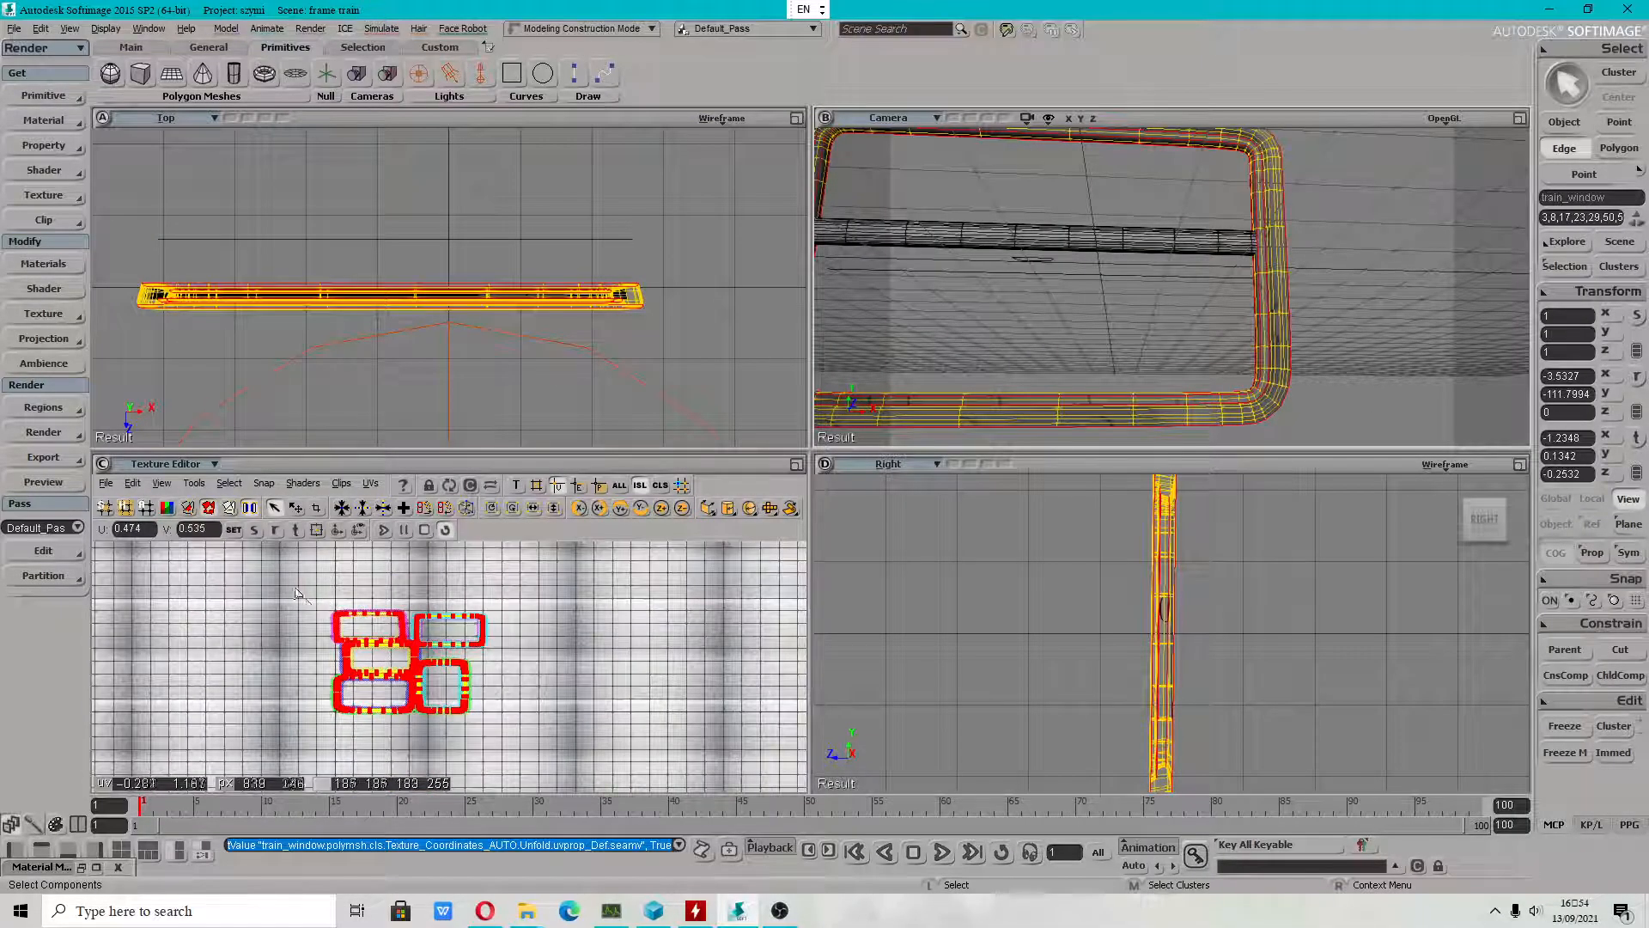
pyautogui.hotkey('ctrl', 'a')
pyautogui.press('x')
pyautogui.moveTo(421, 638); pyautogui.dragTo(424, 599, button='middle')
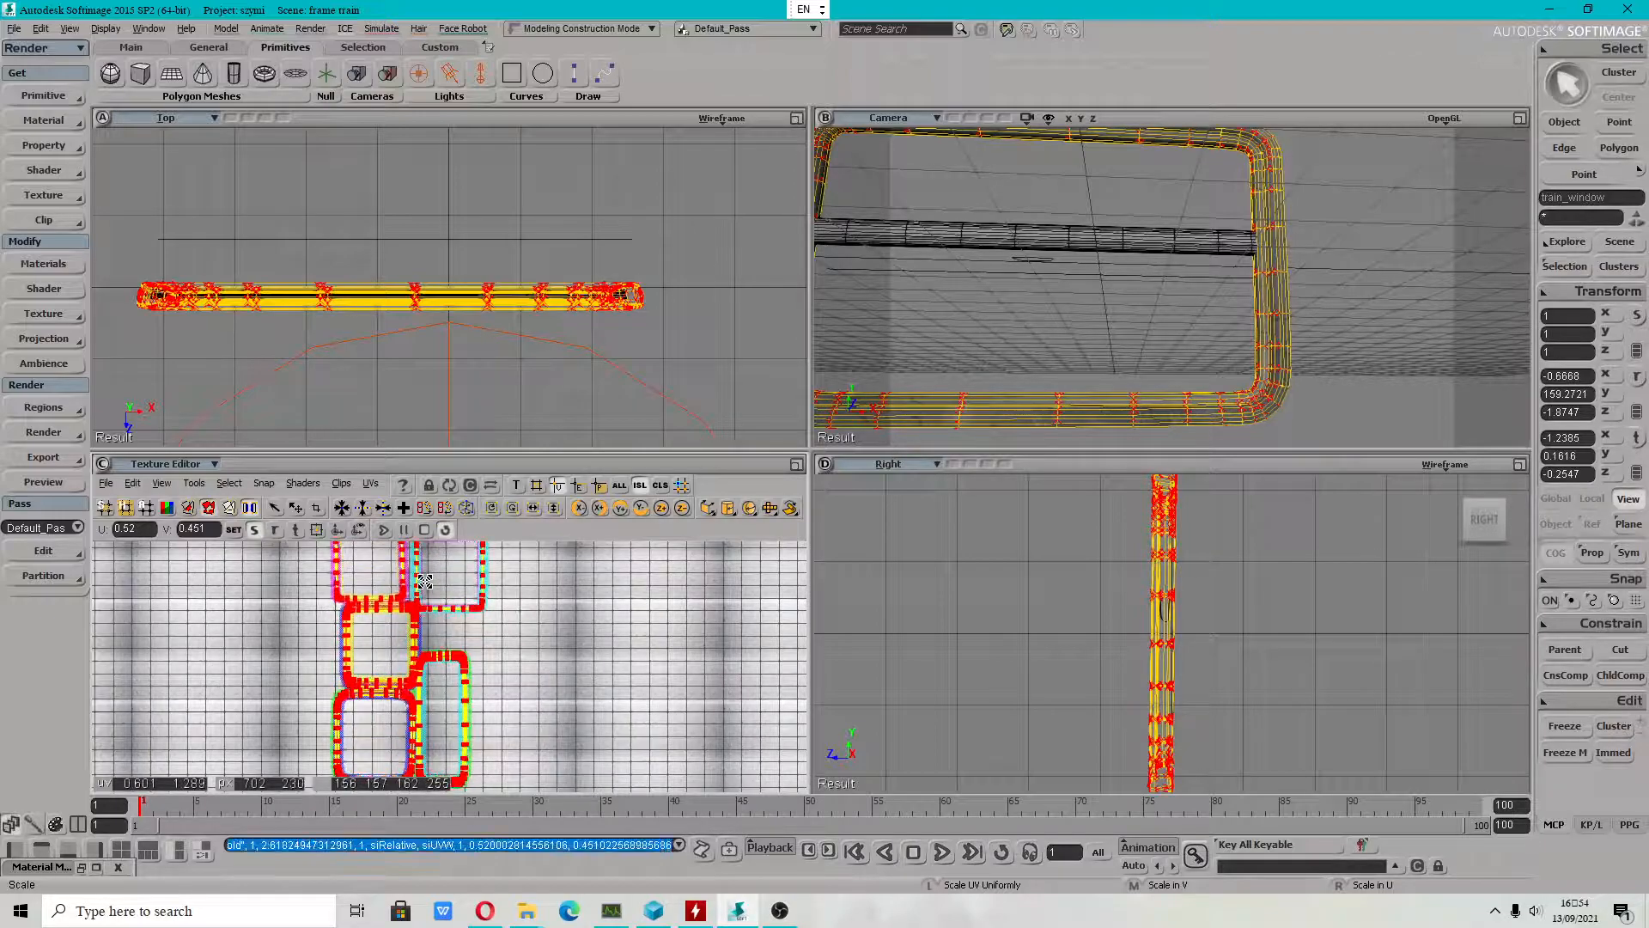
pyautogui.moveTo(424, 586); pyautogui.dragTo(606, 581, button='right')
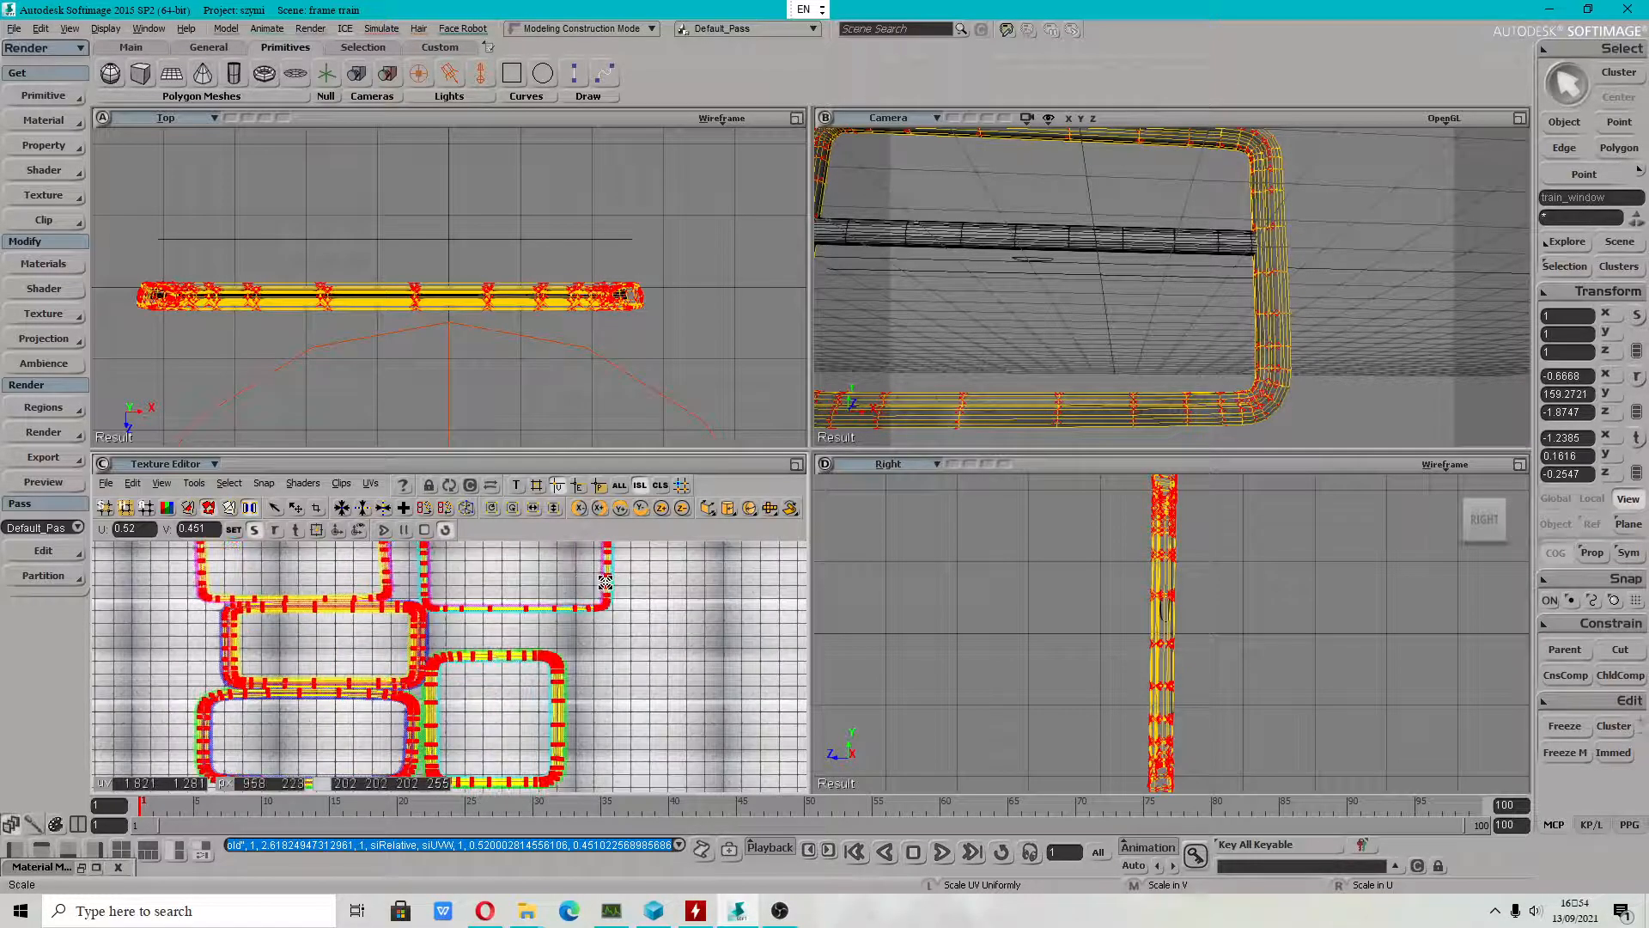
pyautogui.scroll(-3, 491, 640)
pyautogui.moveTo(395, 601); pyautogui.dragTo(569, 543)
pyautogui.scroll(2, 1357, 430)
pyautogui.scroll(3, 1234, 283)
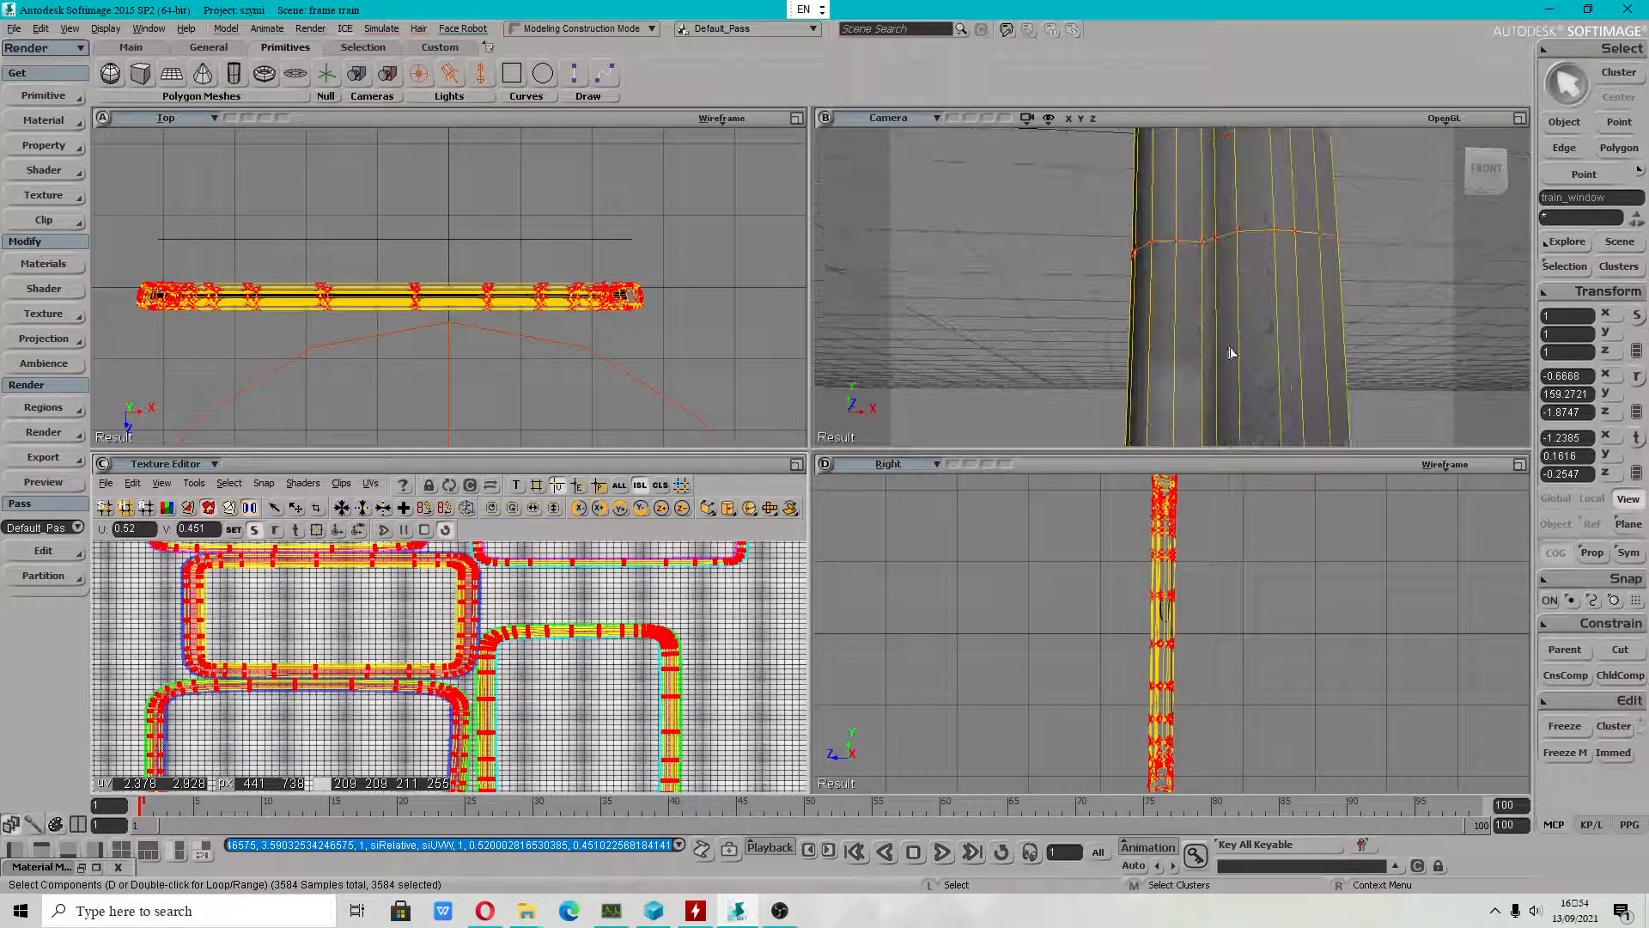
# Enlarge the Camera view to full size, select the train_window frame as an object and freeze it.
pyautogui.click(1520, 118)
pyautogui.scroll(-2, 861, 516)
pyautogui.press('v')
pyautogui.press('s')
pyautogui.moveTo(767, 558); pyautogui.dragTo(681, 545, button='right')
pyautogui.moveTo(681, 545); pyautogui.dragTo(864, 596)
pyautogui.click(1064, 338)
pyautogui.press('s')
pyautogui.moveTo(946, 505); pyautogui.dragTo(1022, 464, button='right')
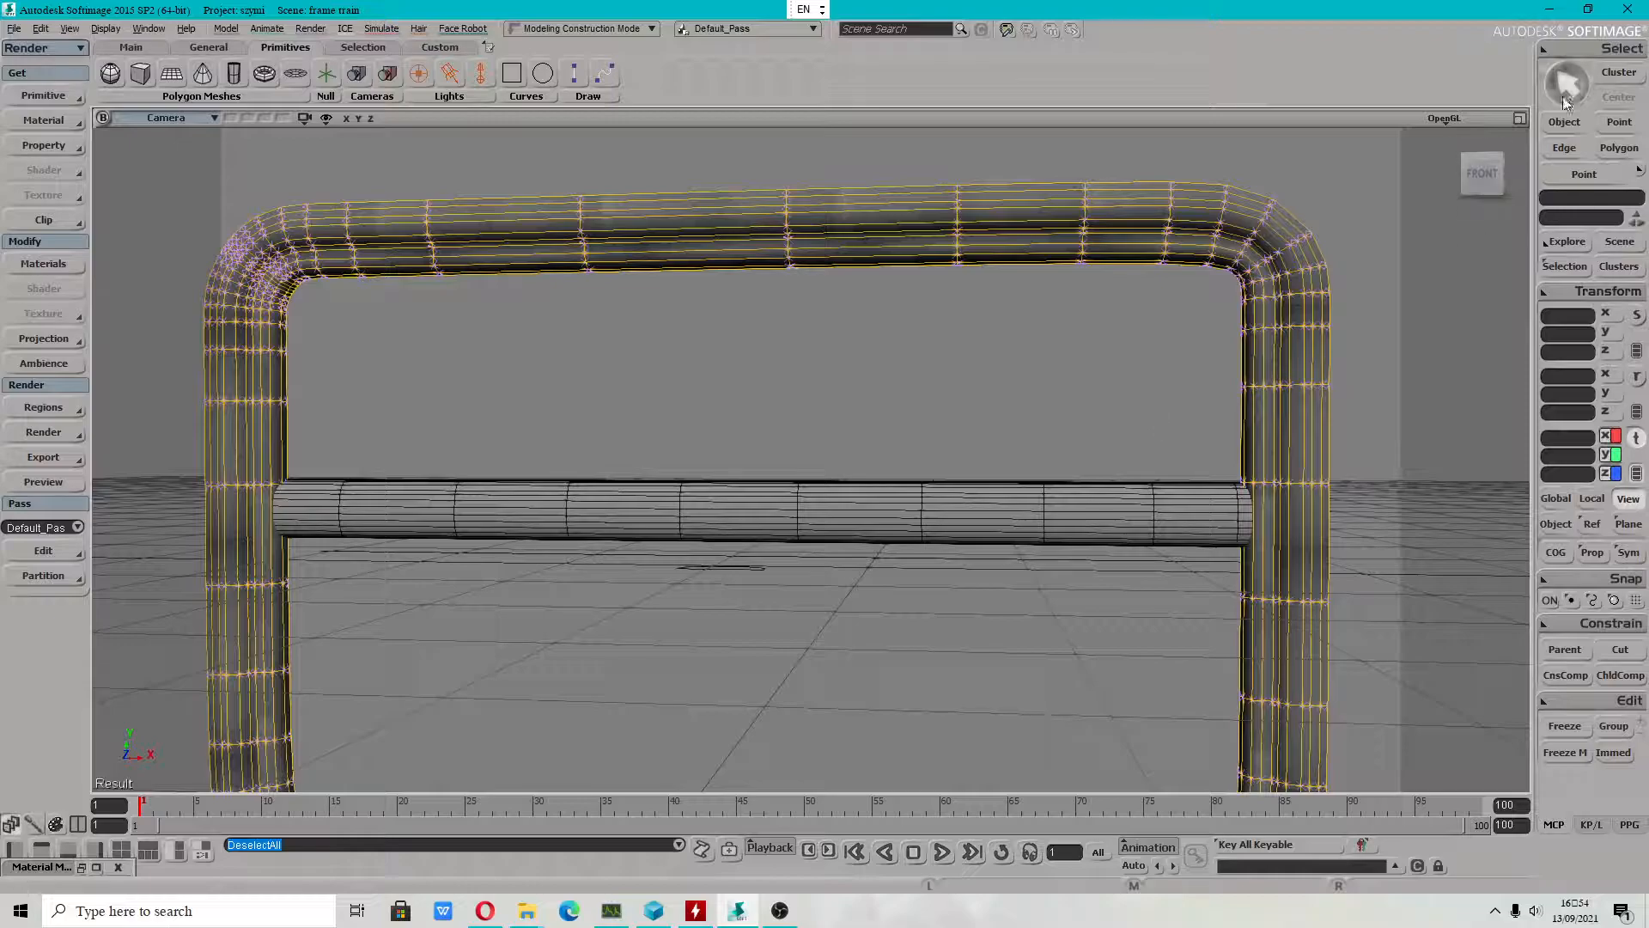
pyautogui.click(1565, 120)
pyautogui.click(1320, 300)
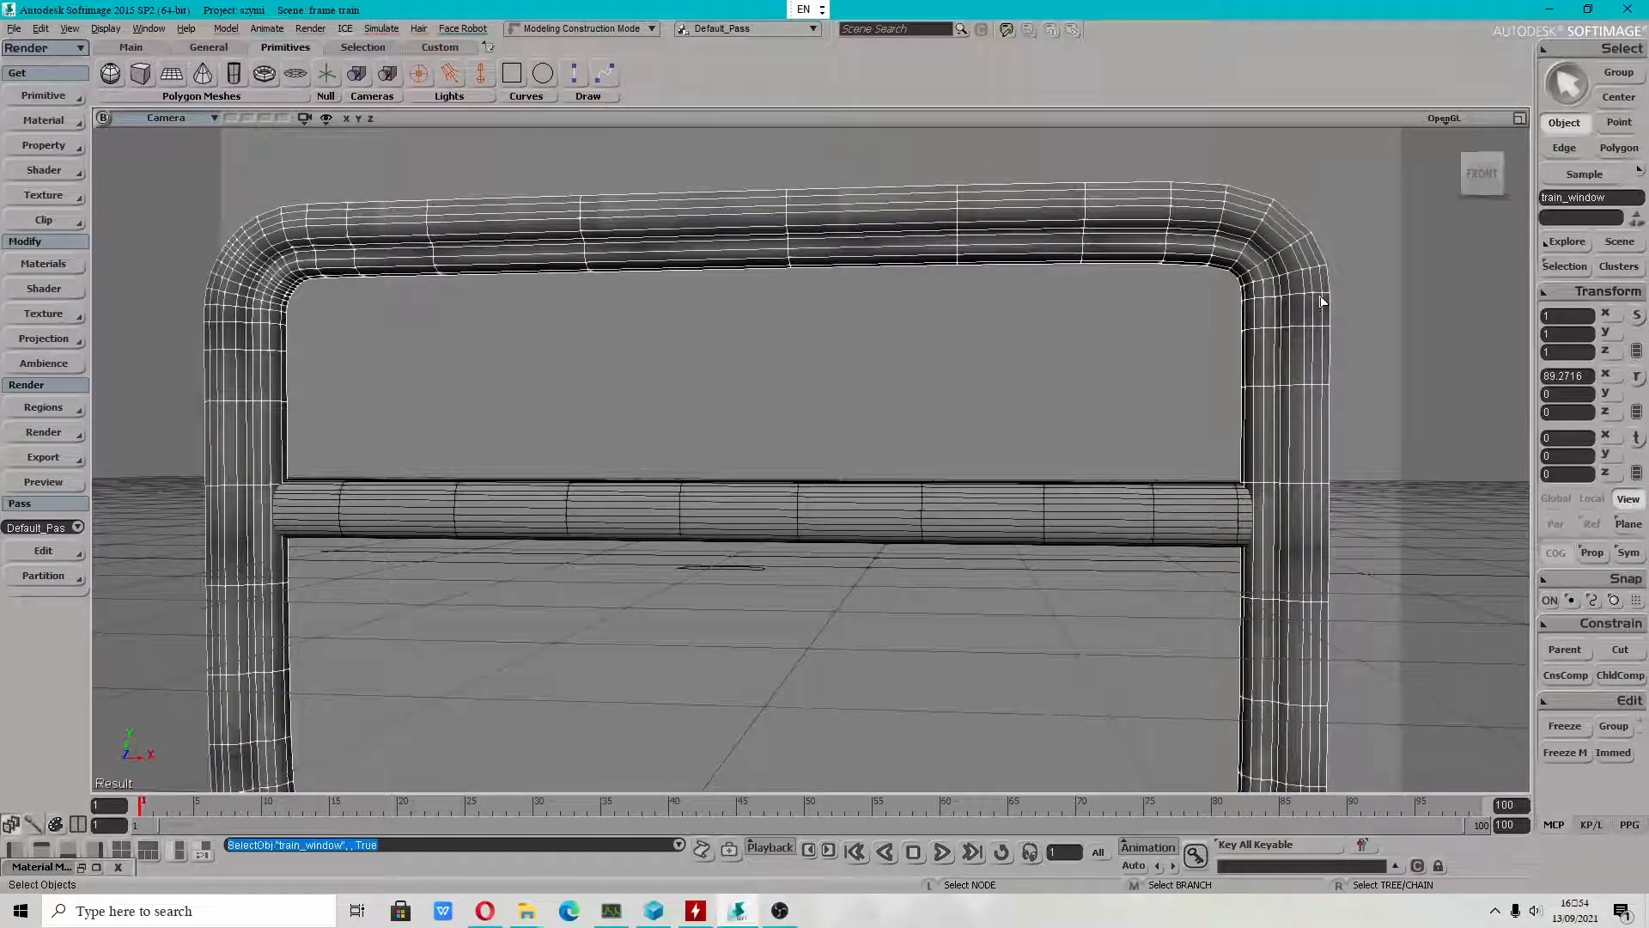
pyautogui.click(1564, 725)
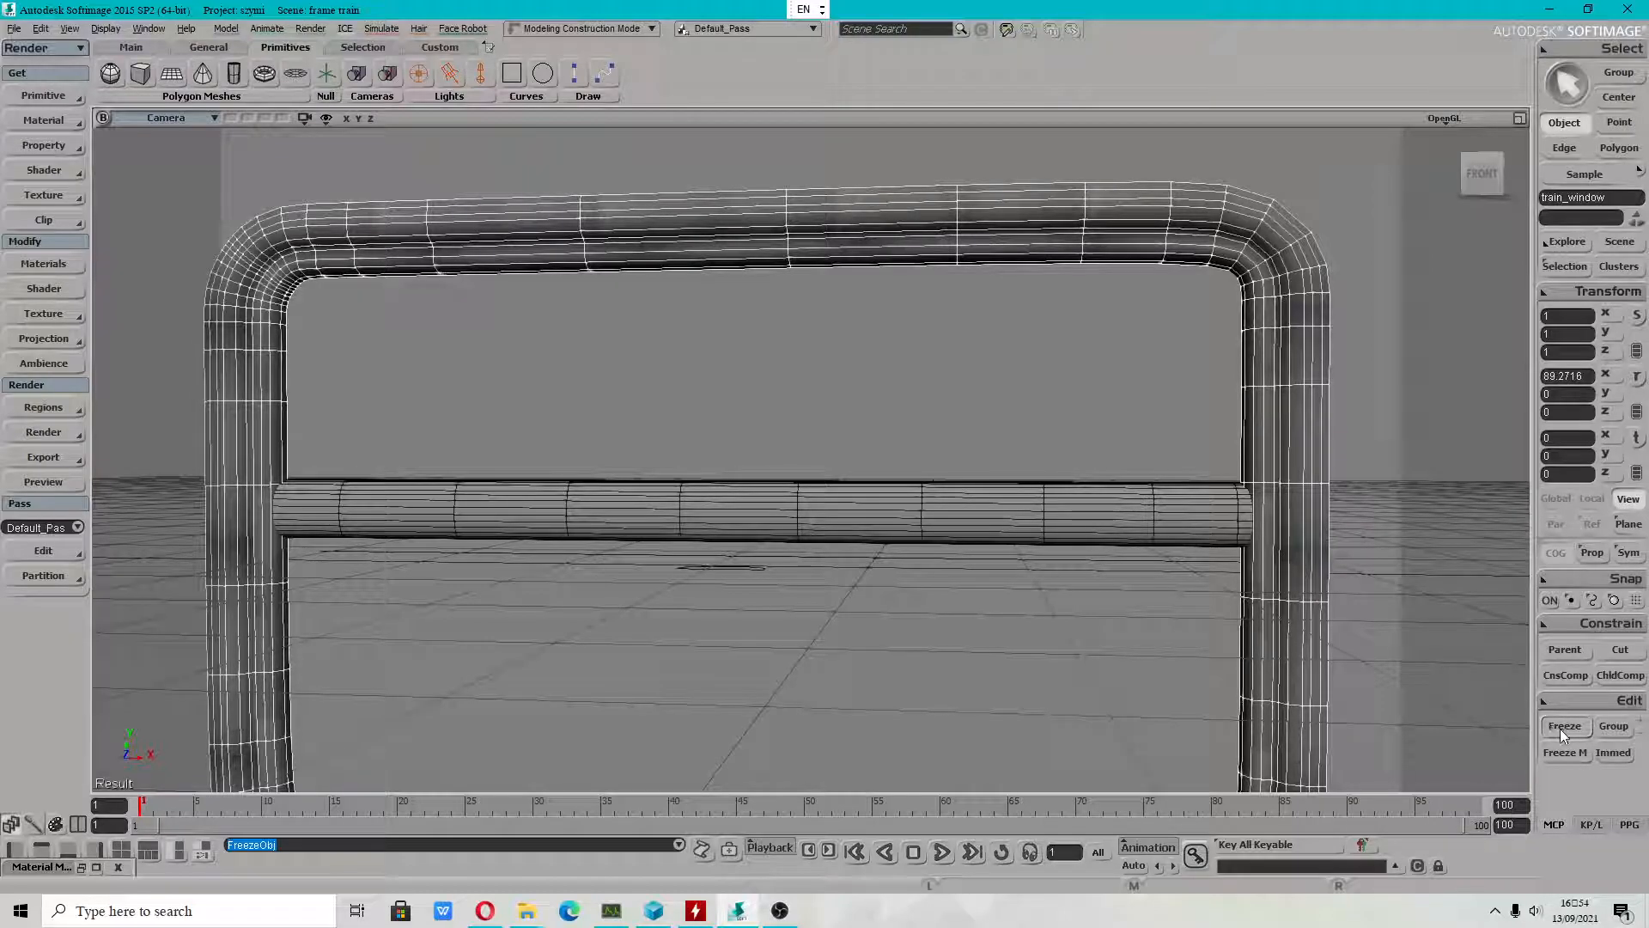
# Save the scene over frame train.scn in the szymi project folder, with external files set to Copy All.
pyautogui.press('s')
pyautogui.moveTo(848, 547); pyautogui.dragTo(781, 508)
pyautogui.moveTo(781, 508); pyautogui.dragTo(822, 493, button='right')
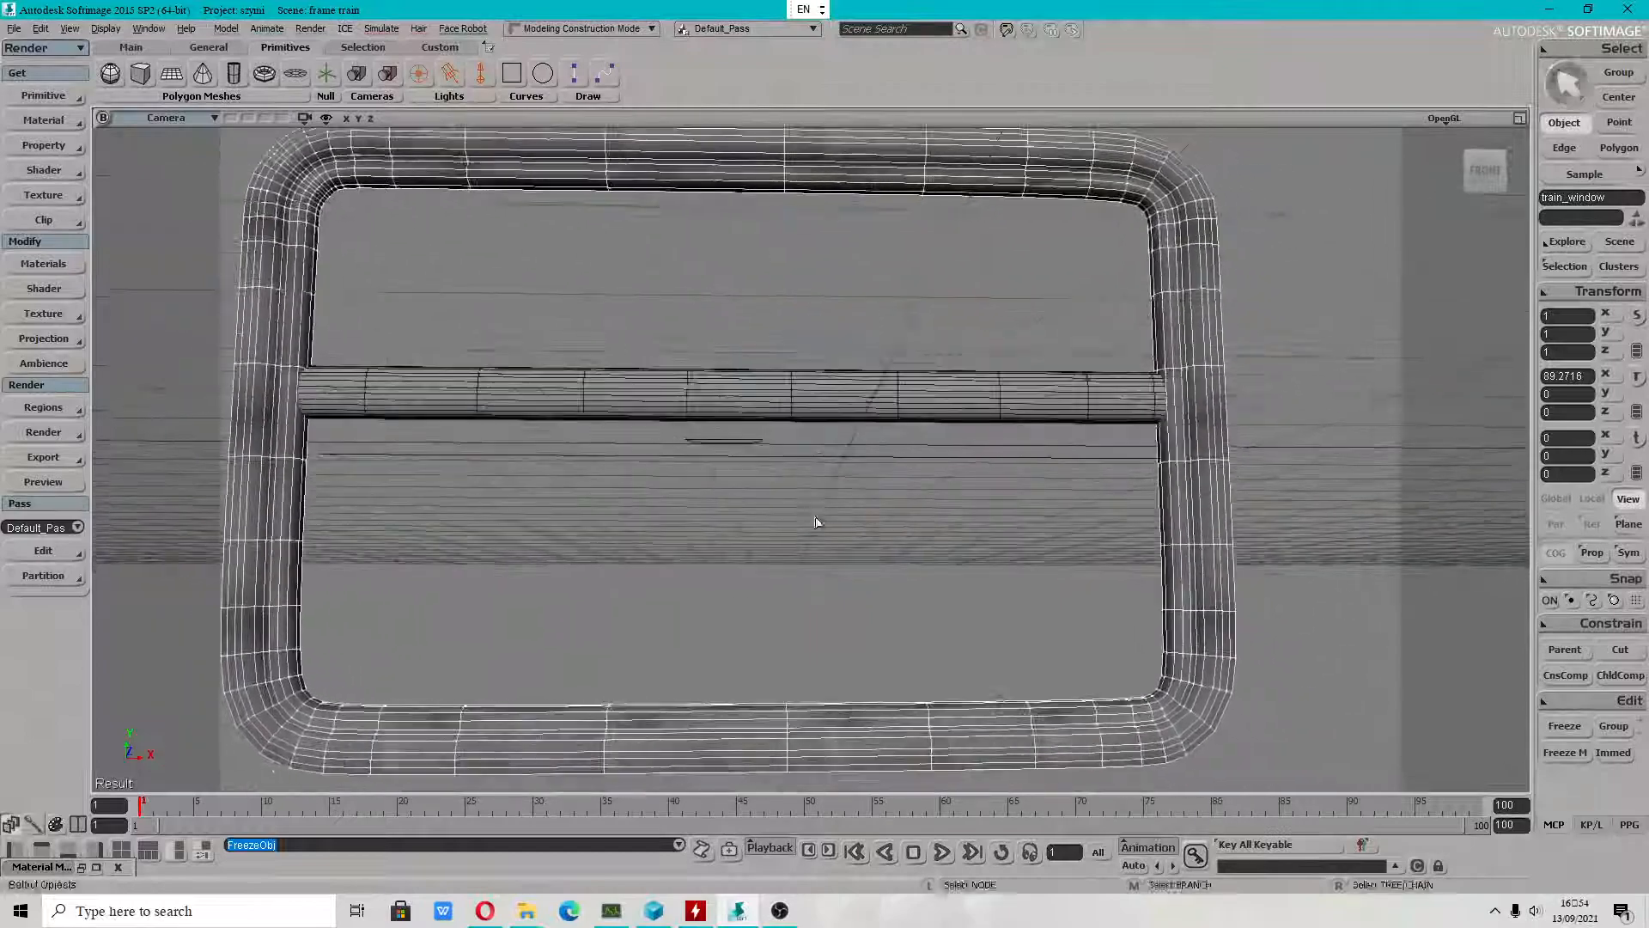
pyautogui.click(16, 28)
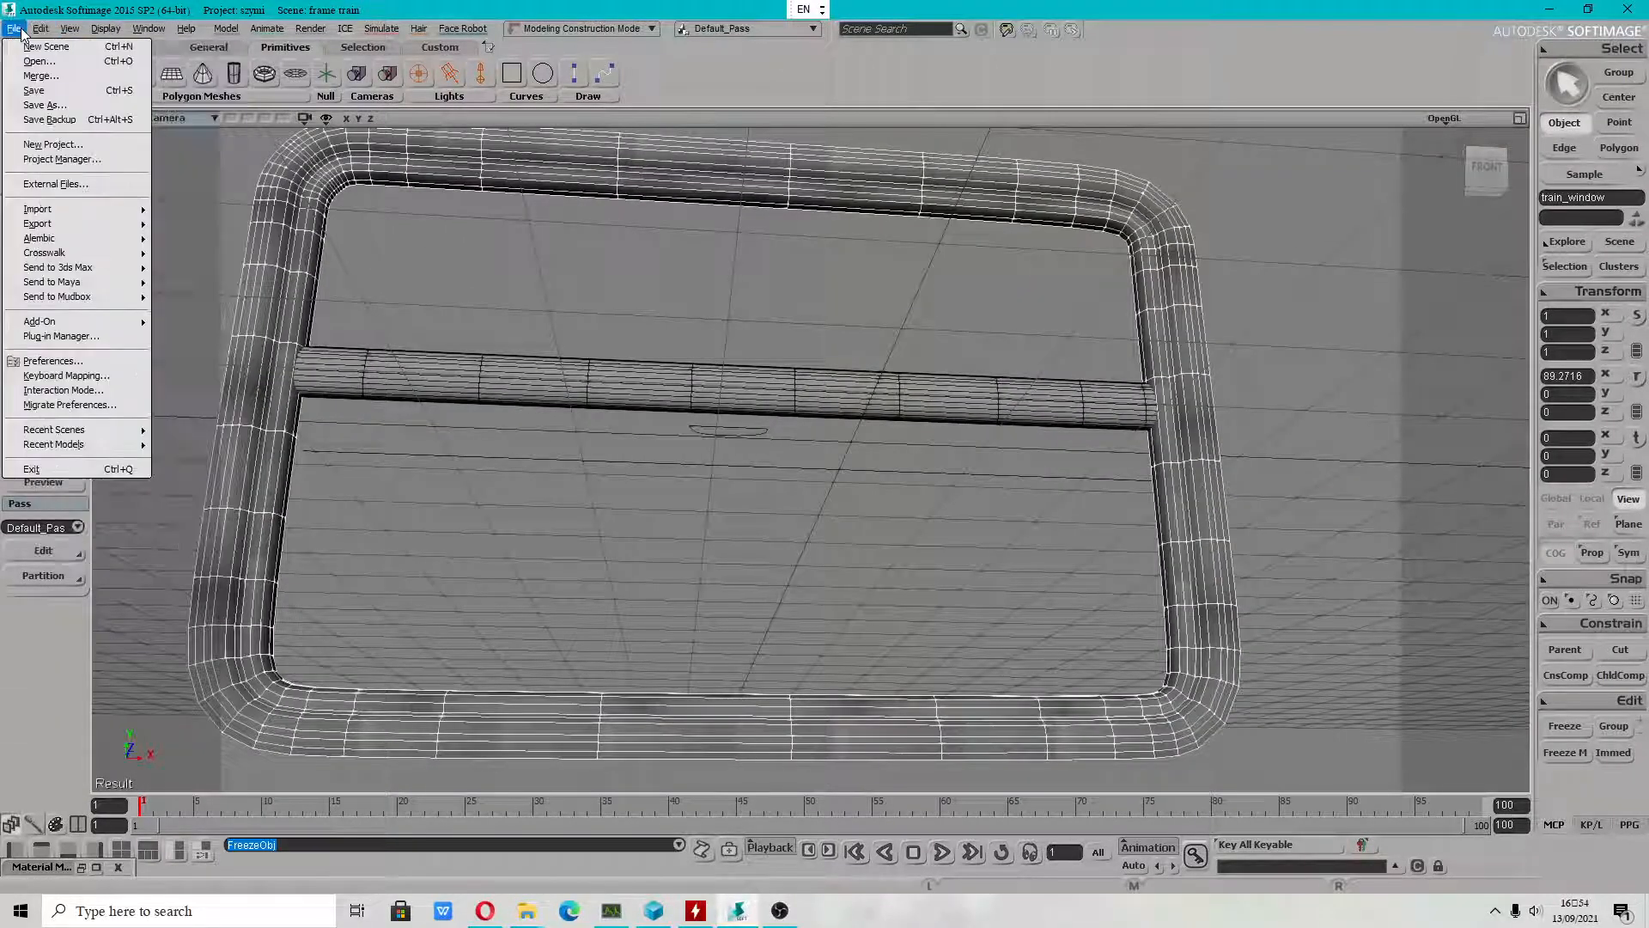
pyautogui.click(54, 91)
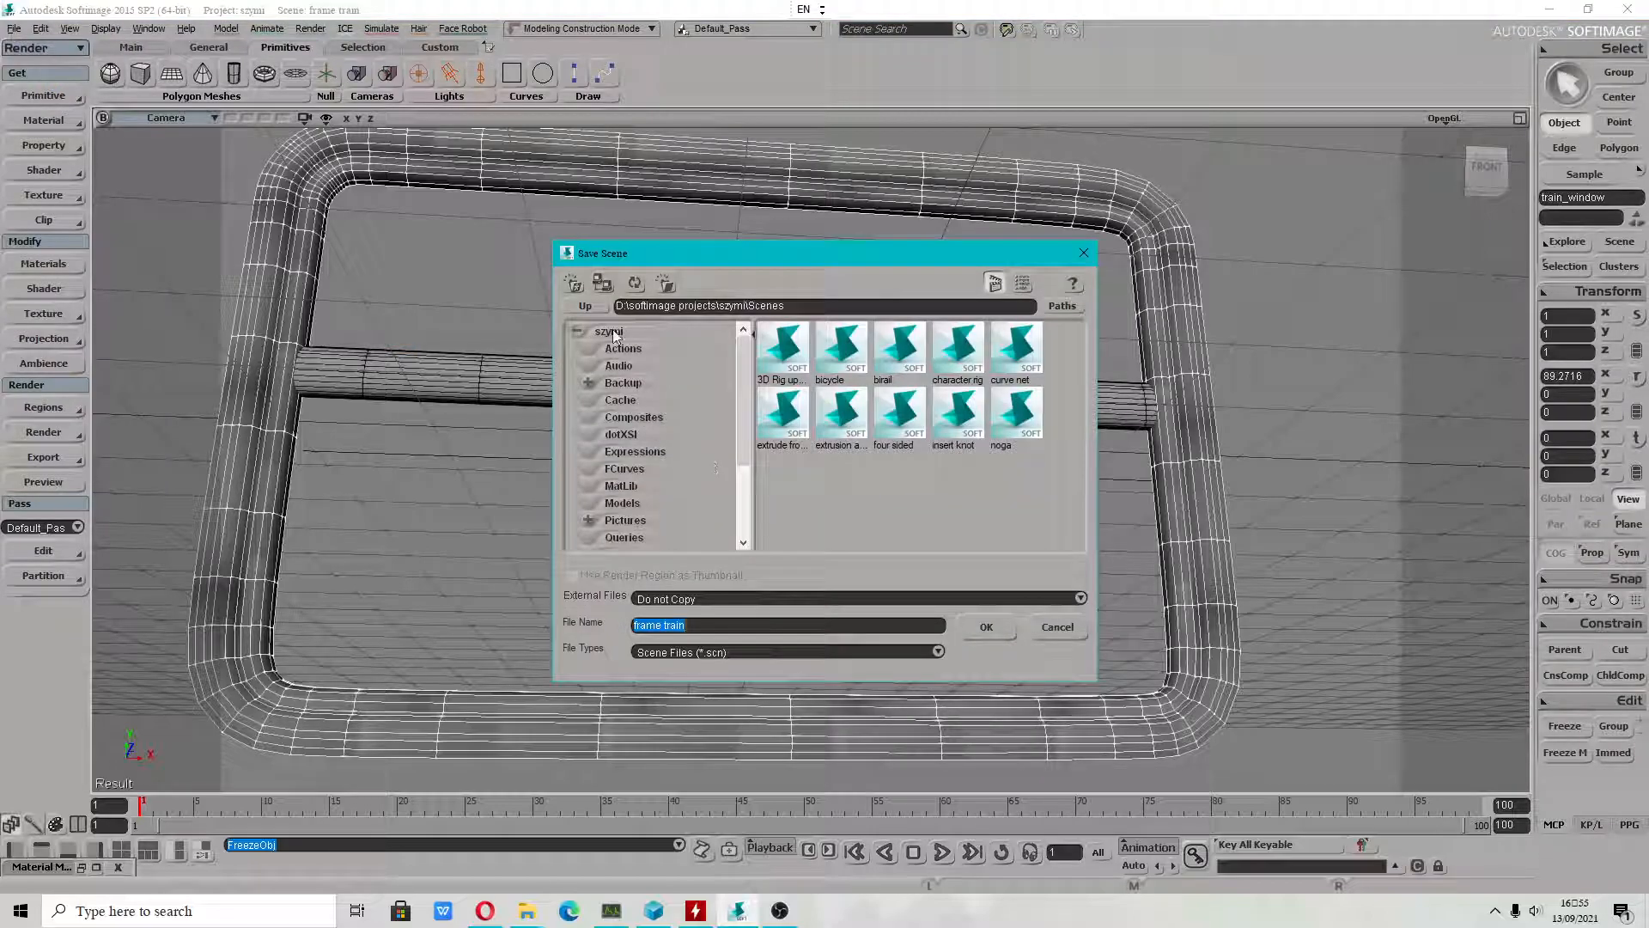
pyautogui.click(612, 332)
pyautogui.click(695, 599)
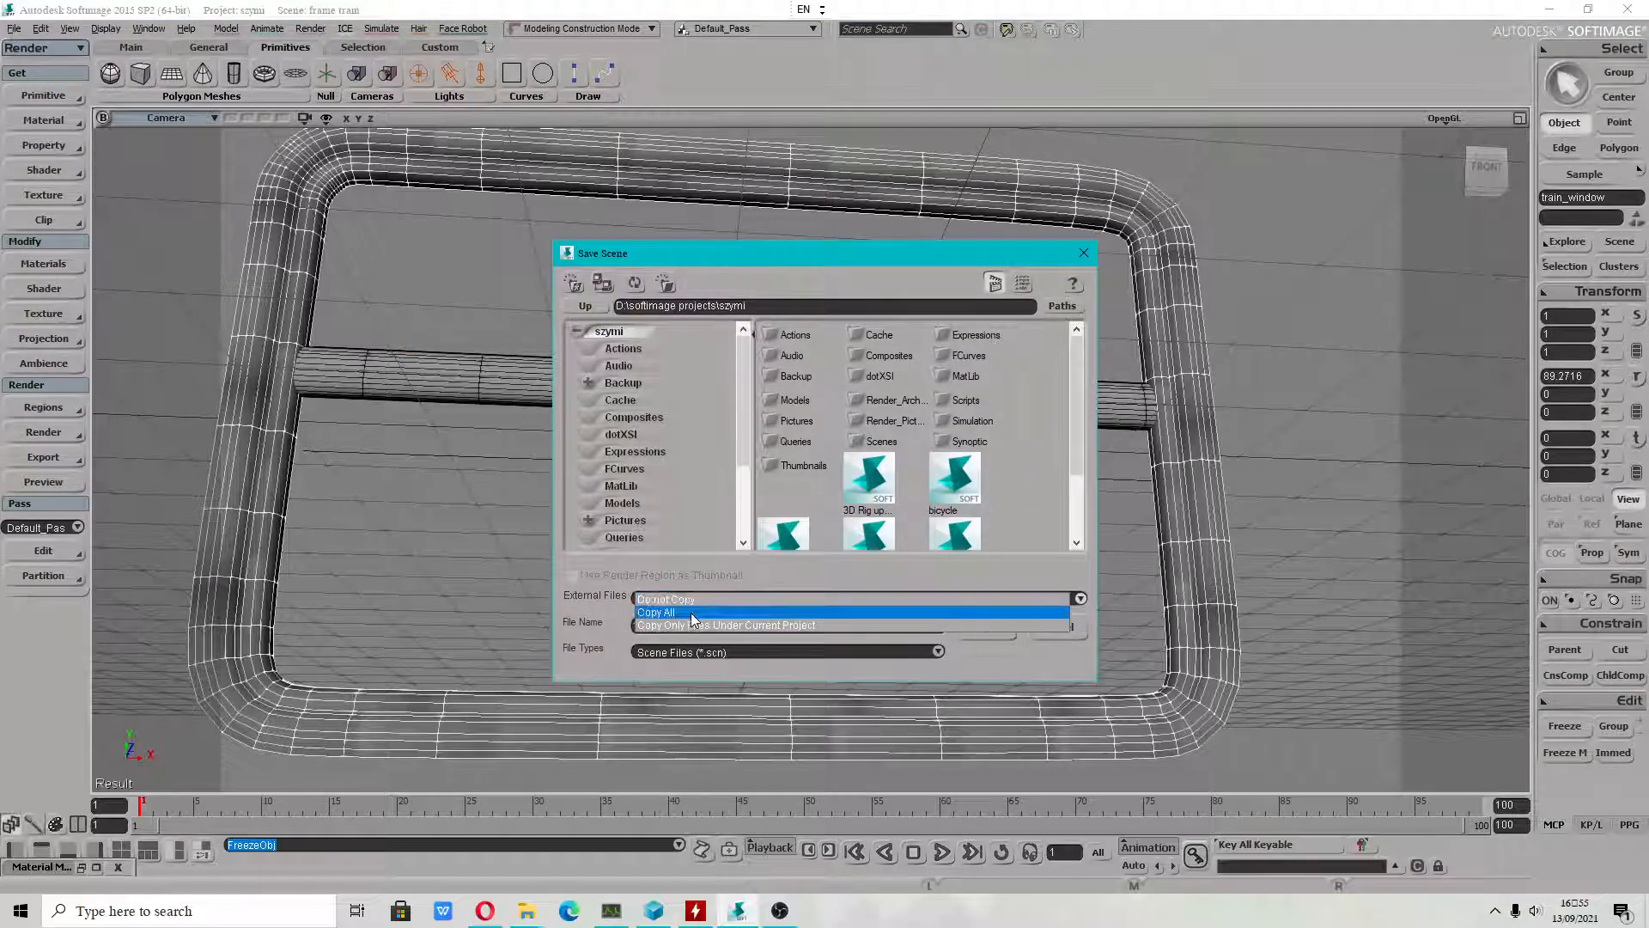
pyautogui.click(813, 612)
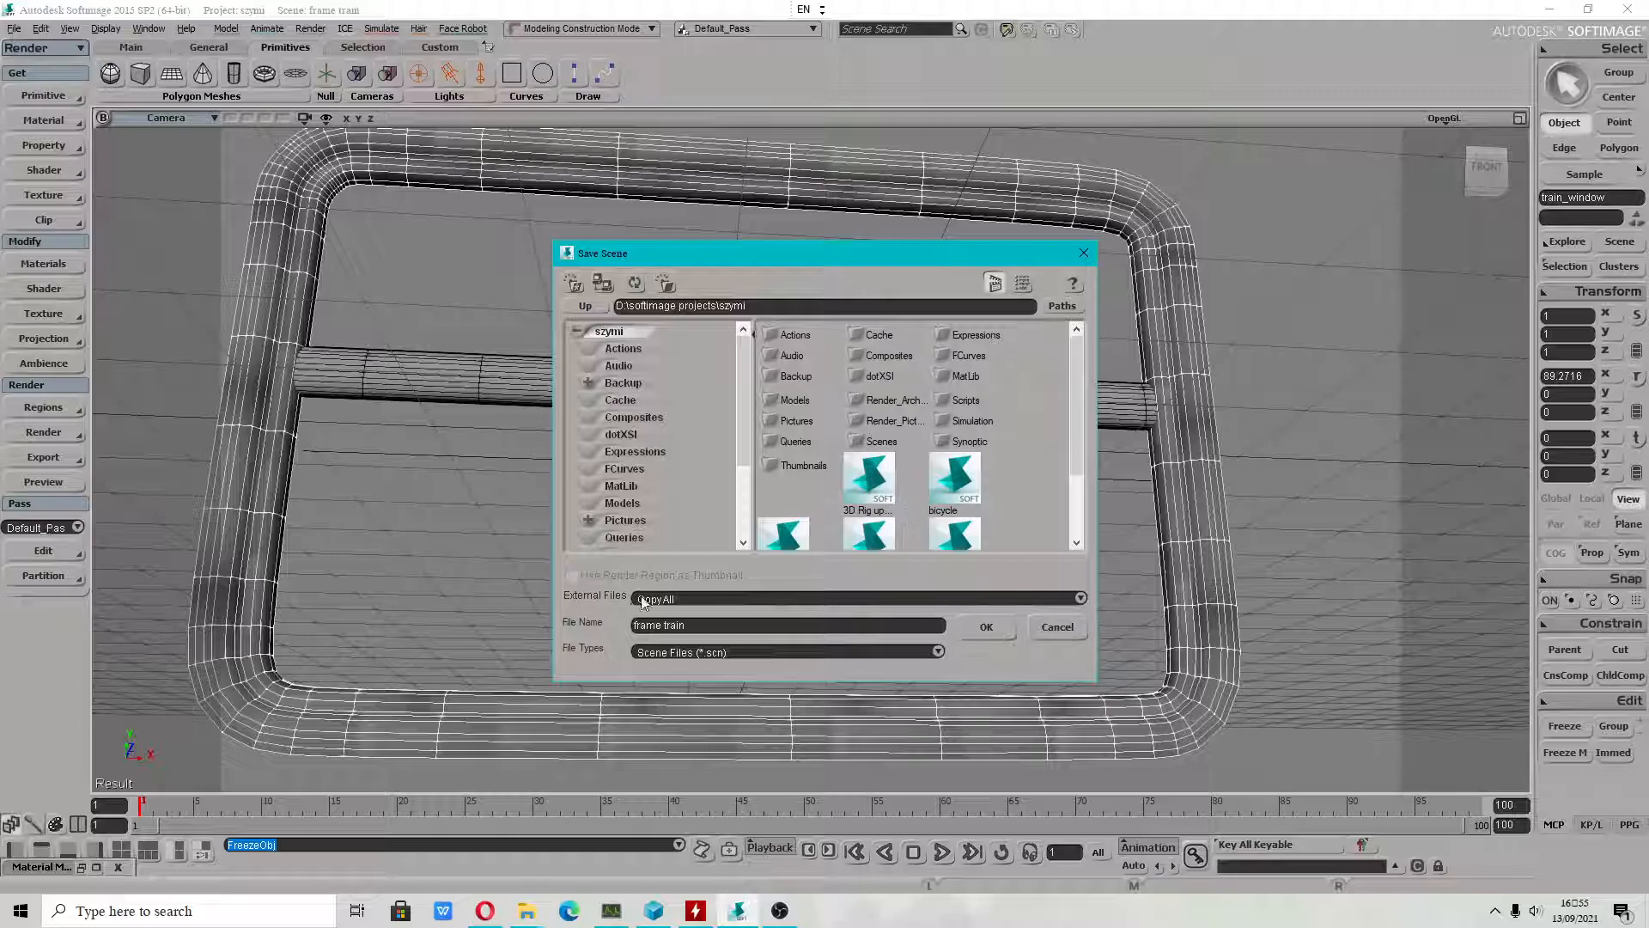
pyautogui.moveTo(1079, 462); pyautogui.dragTo(1075, 517)
pyautogui.click(945, 452)
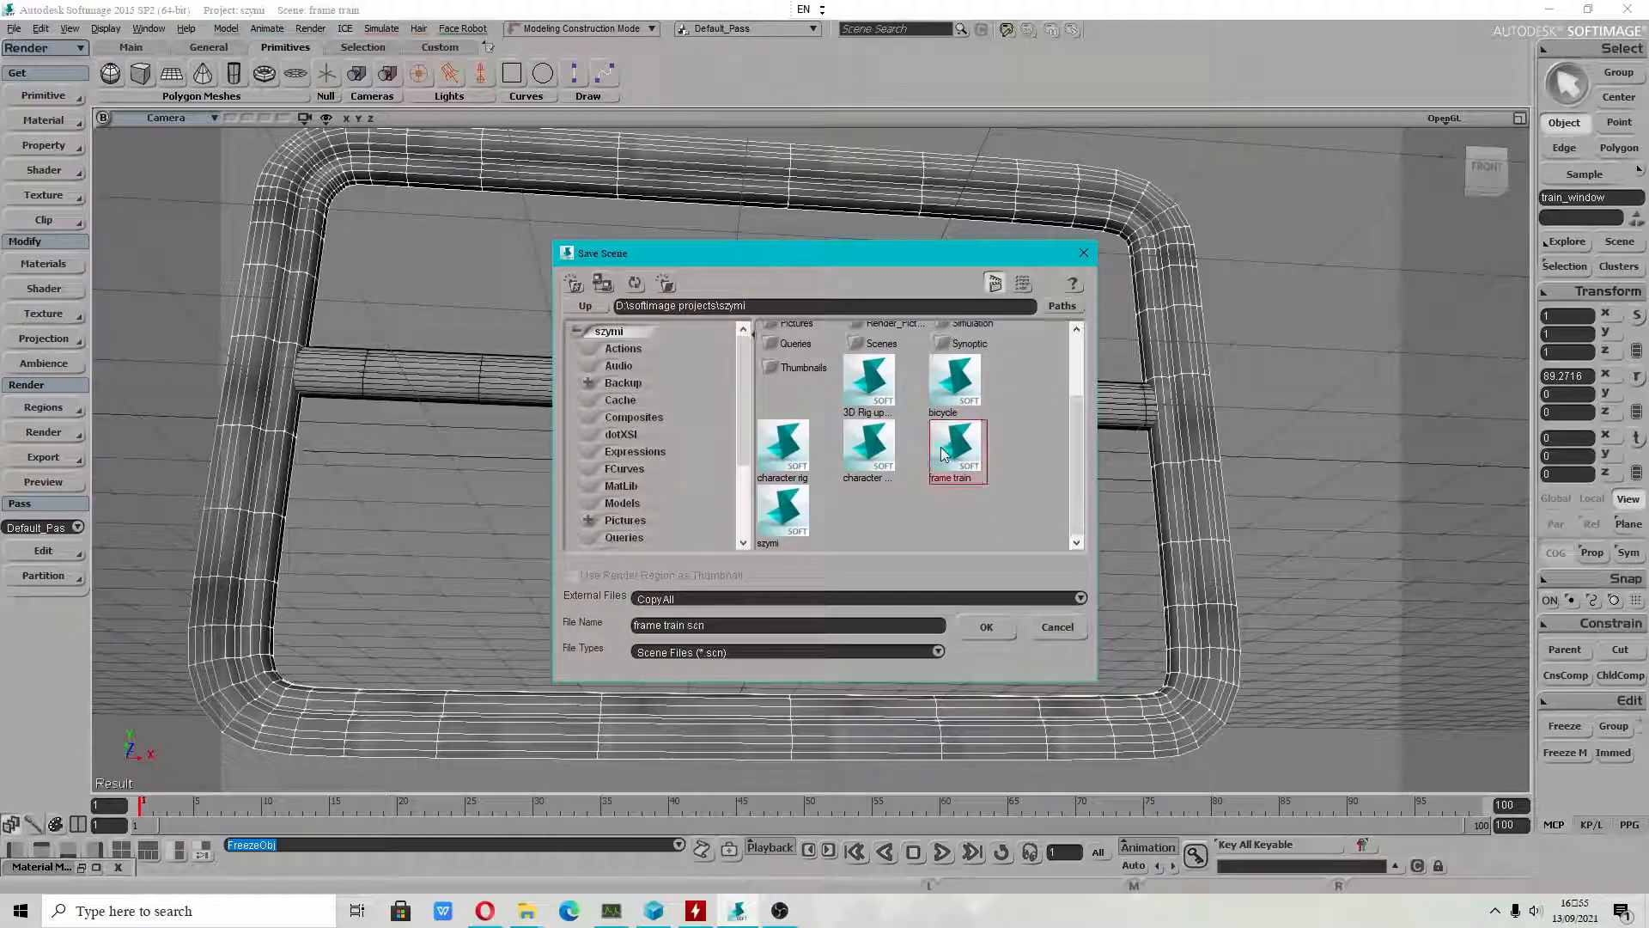
pyautogui.click(976, 628)
pyautogui.click(854, 515)
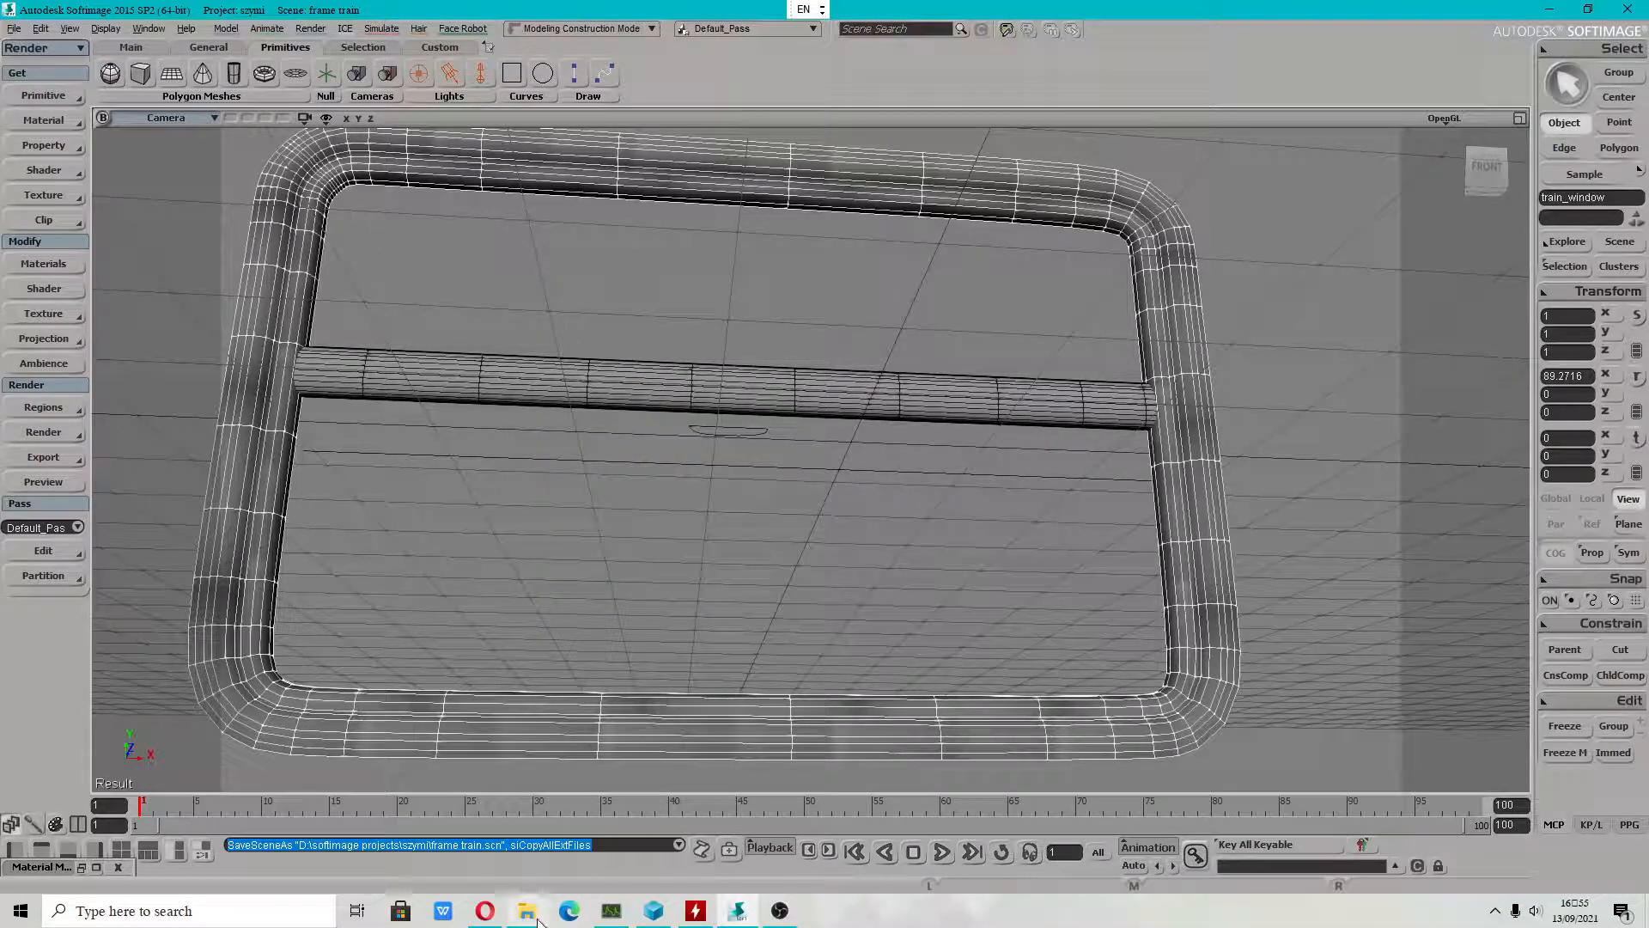
pyautogui.click(14, 28)
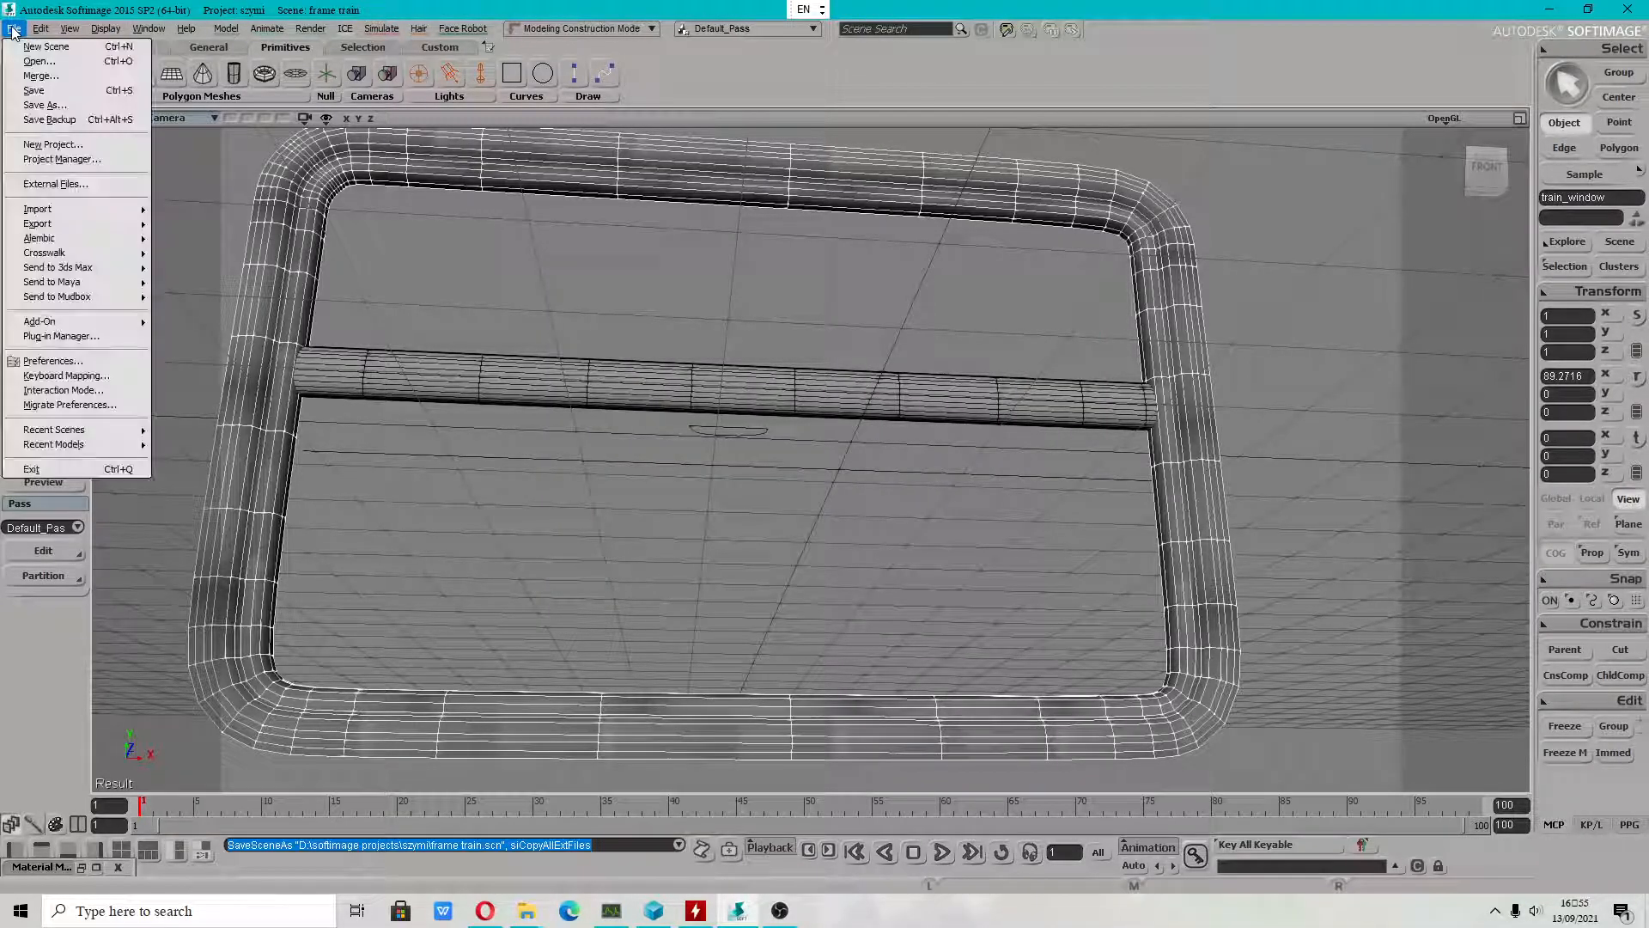
pyautogui.click(57, 97)
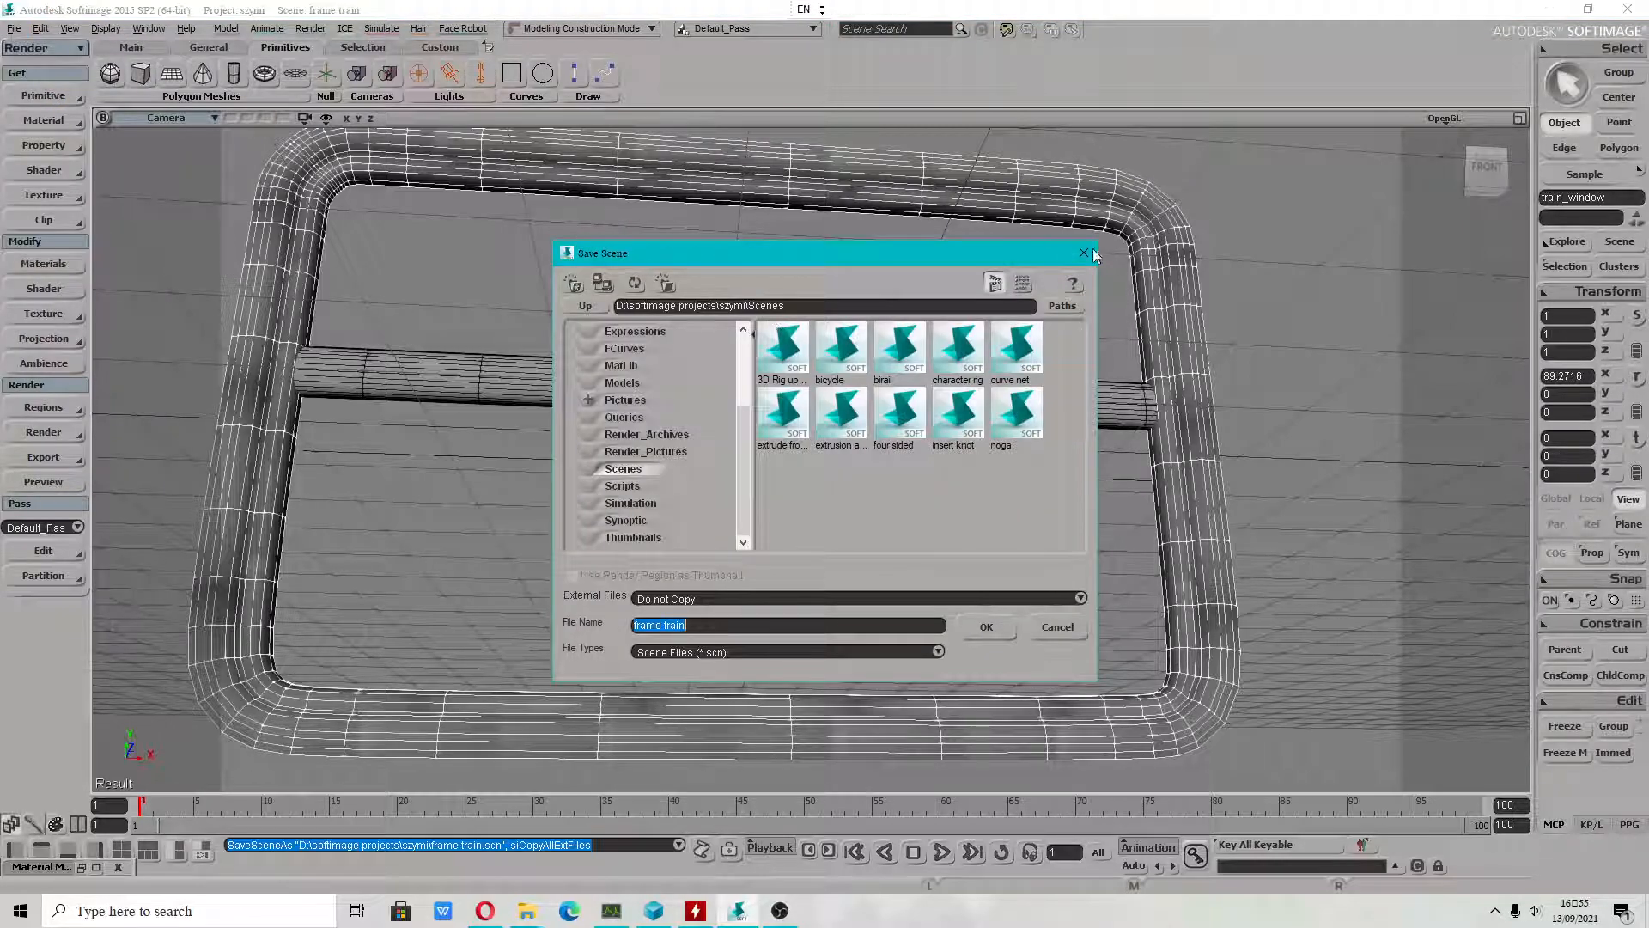
pyautogui.click(1084, 252)
# Switch to File Explorer, open the softimage projects folder on drive D and look through its files.
pyautogui.moveTo(526, 910)
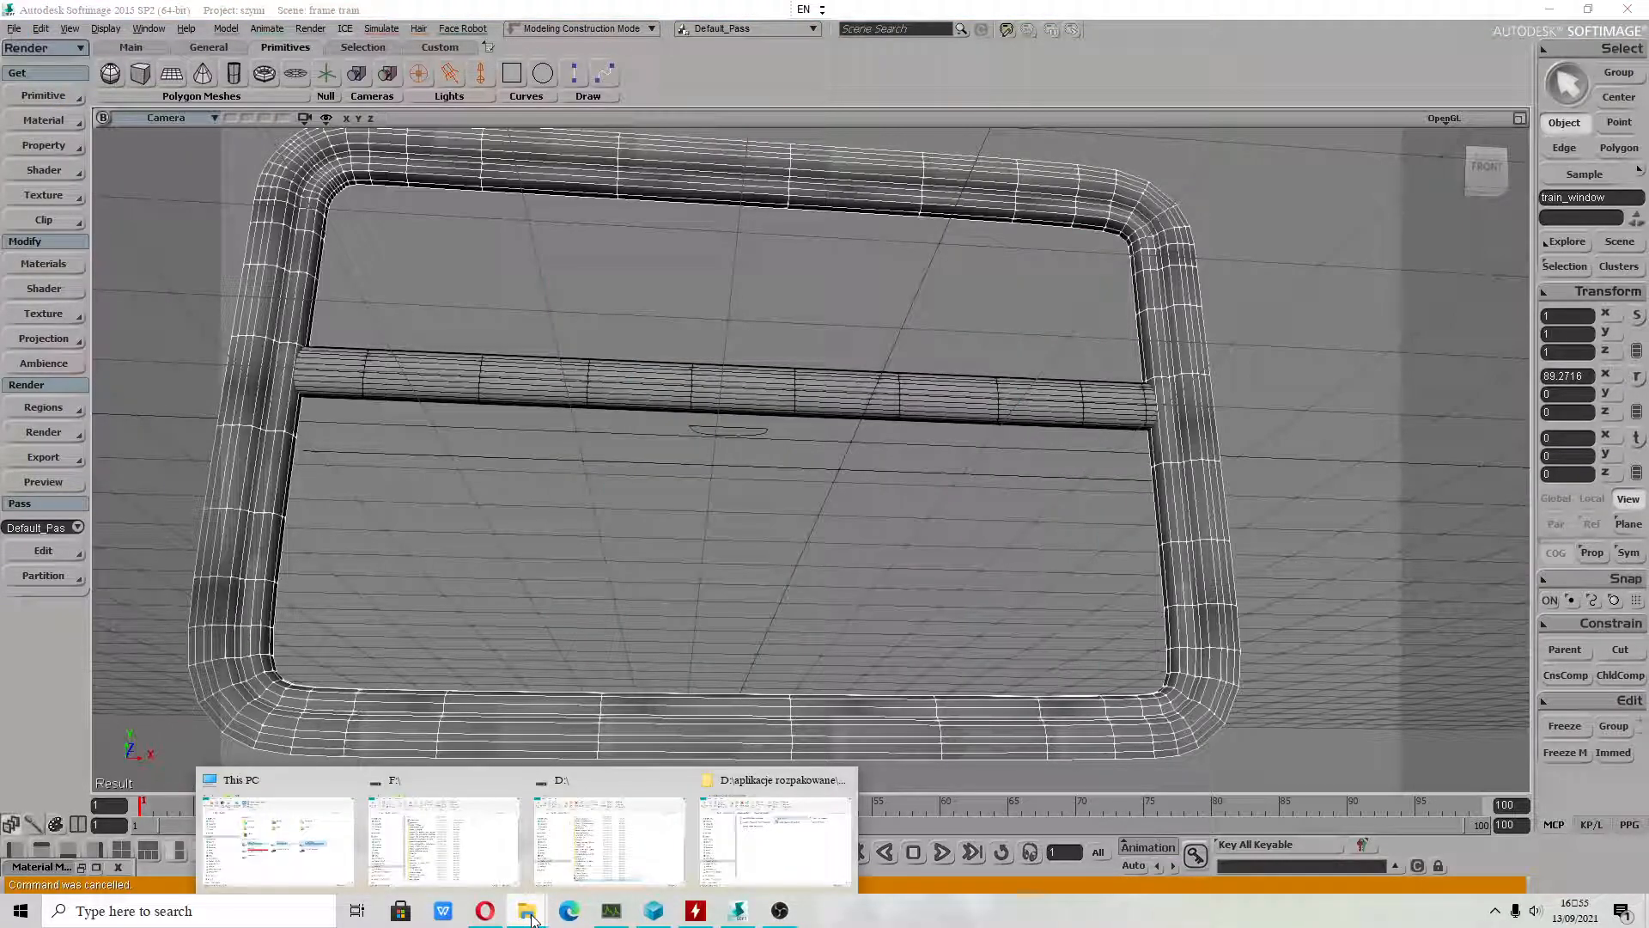
pyautogui.click(760, 878)
pyautogui.click(675, 299)
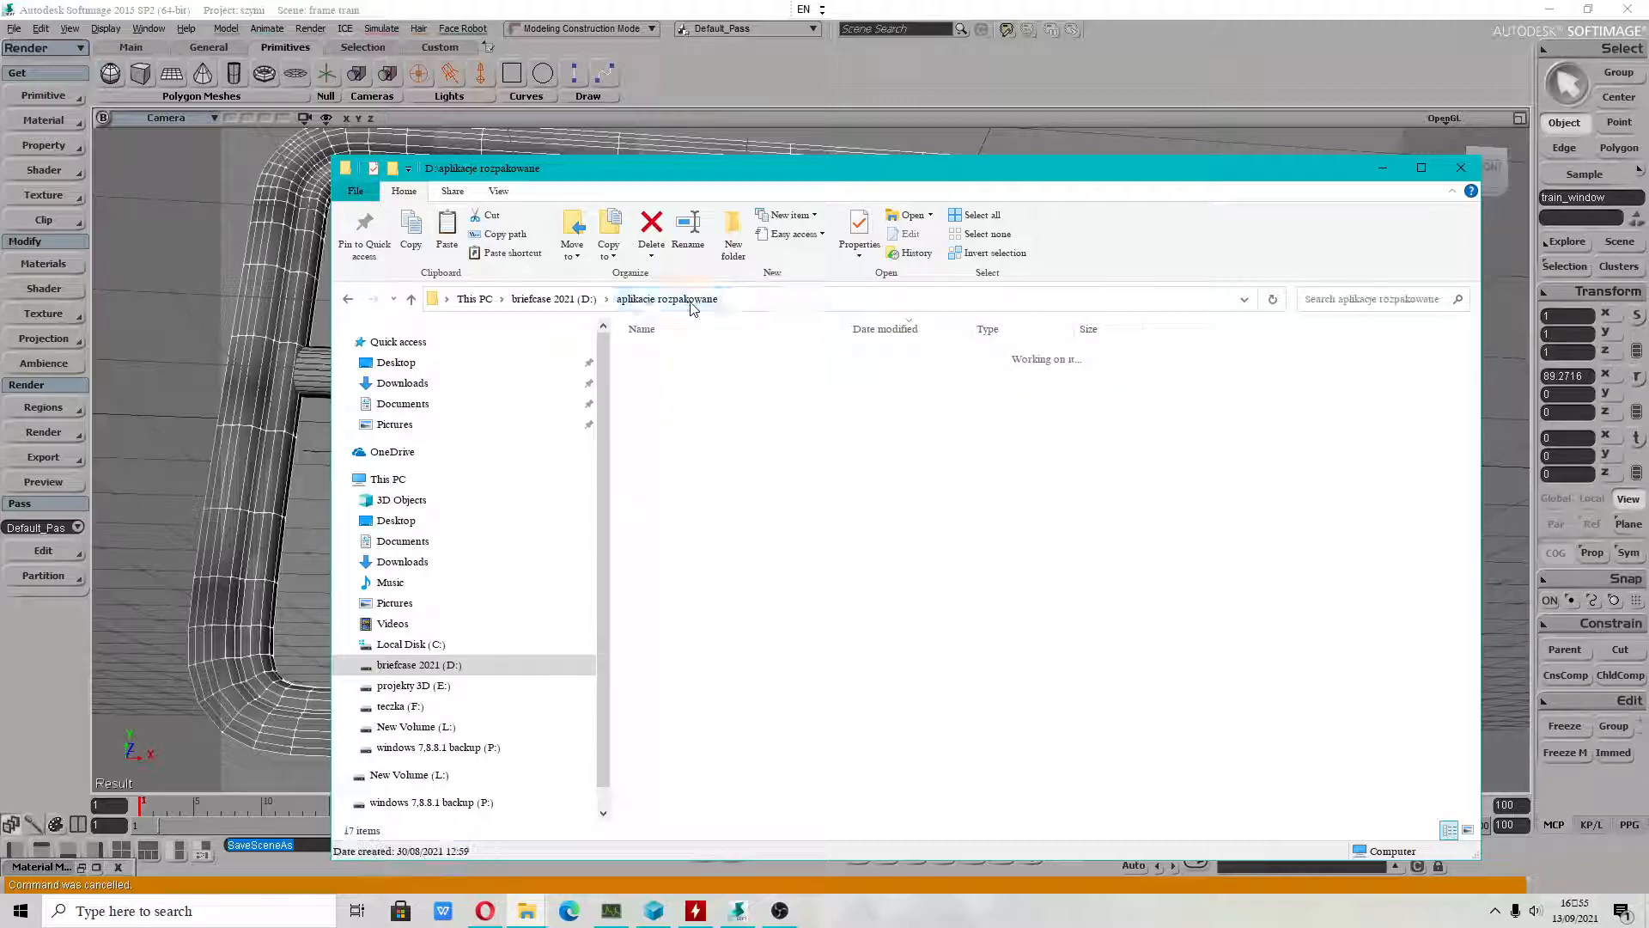
pyautogui.click(554, 299)
pyautogui.scroll(-5, 687, 645)
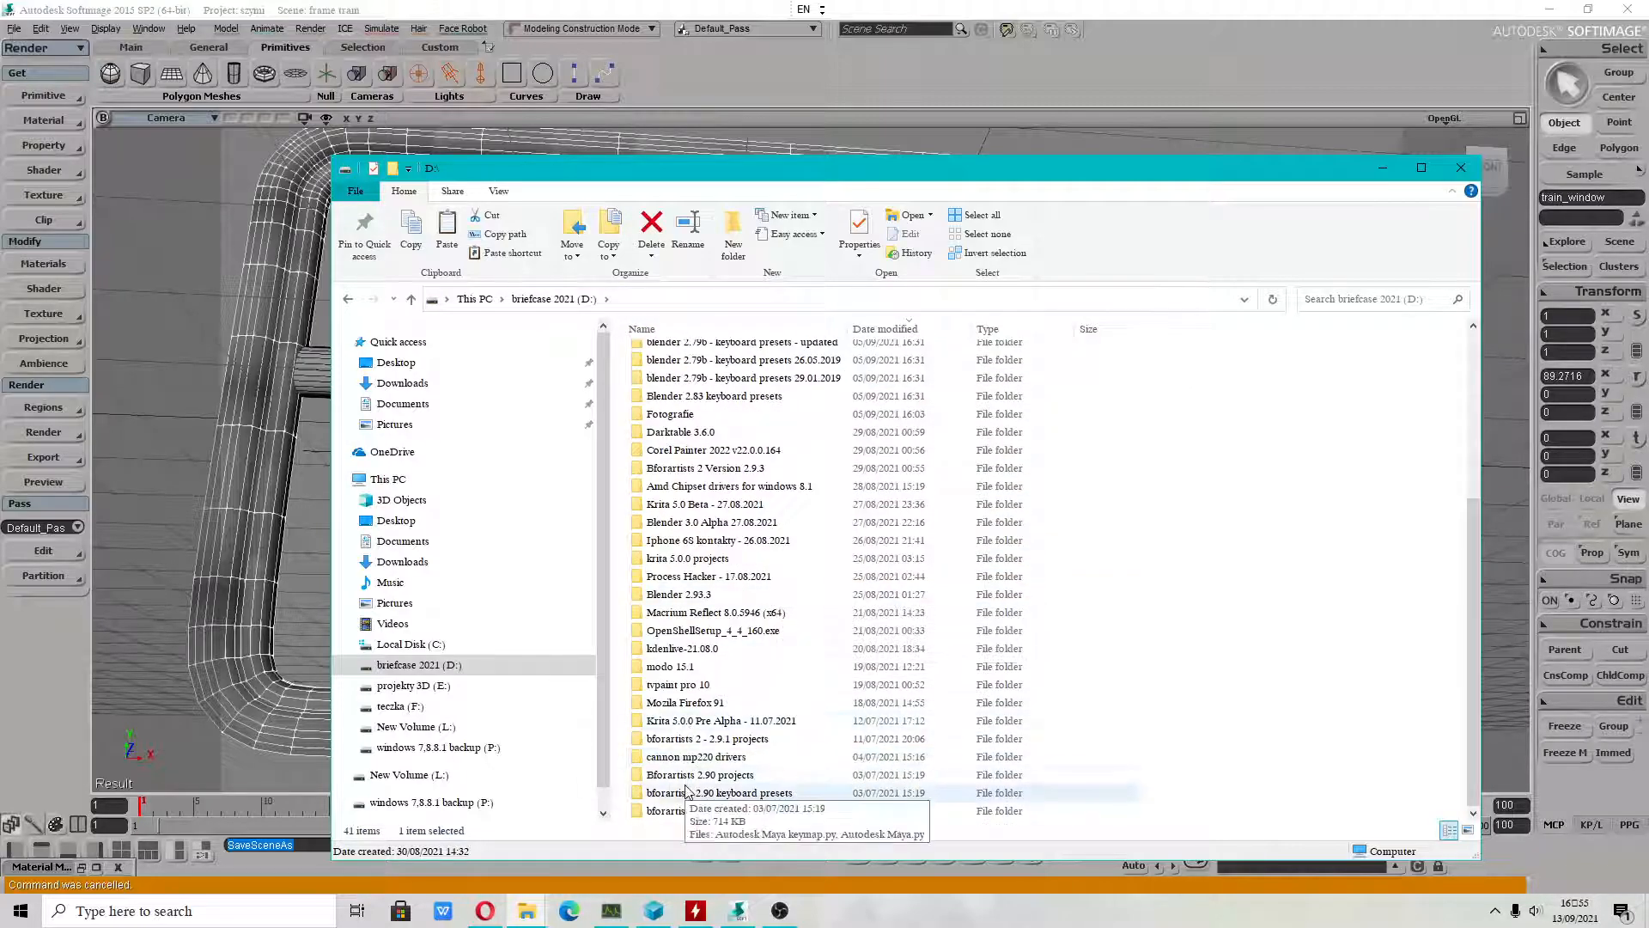
pyautogui.scroll(5, 687, 601)
pyautogui.doubleClick(687, 399)
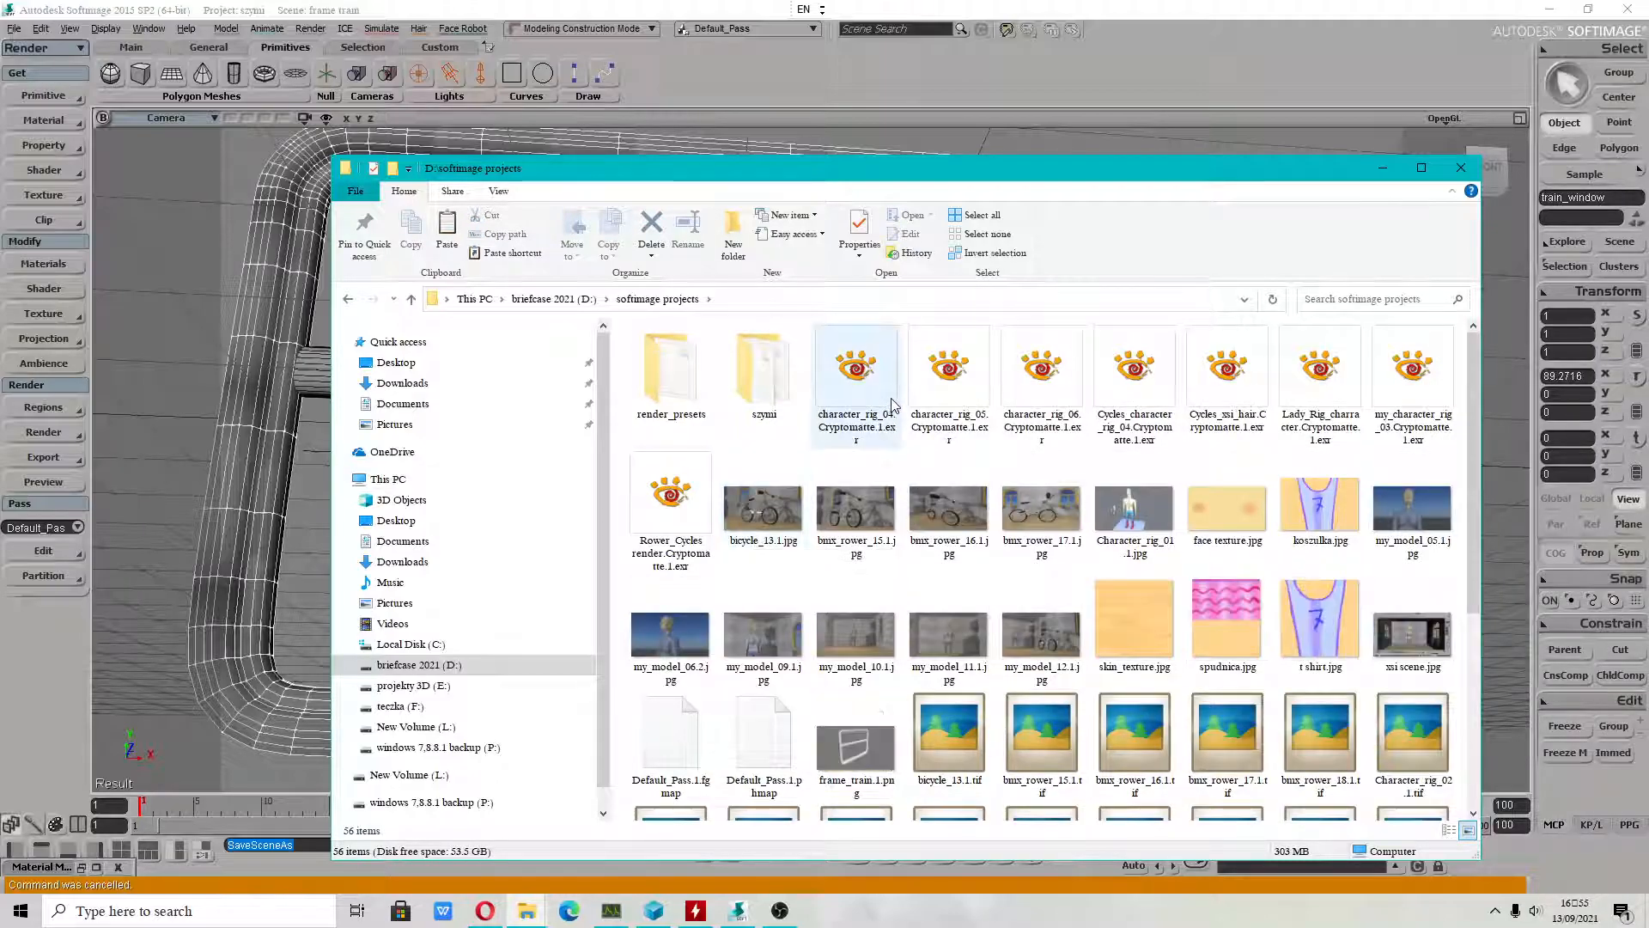
pyautogui.scroll(-4, 894, 515)
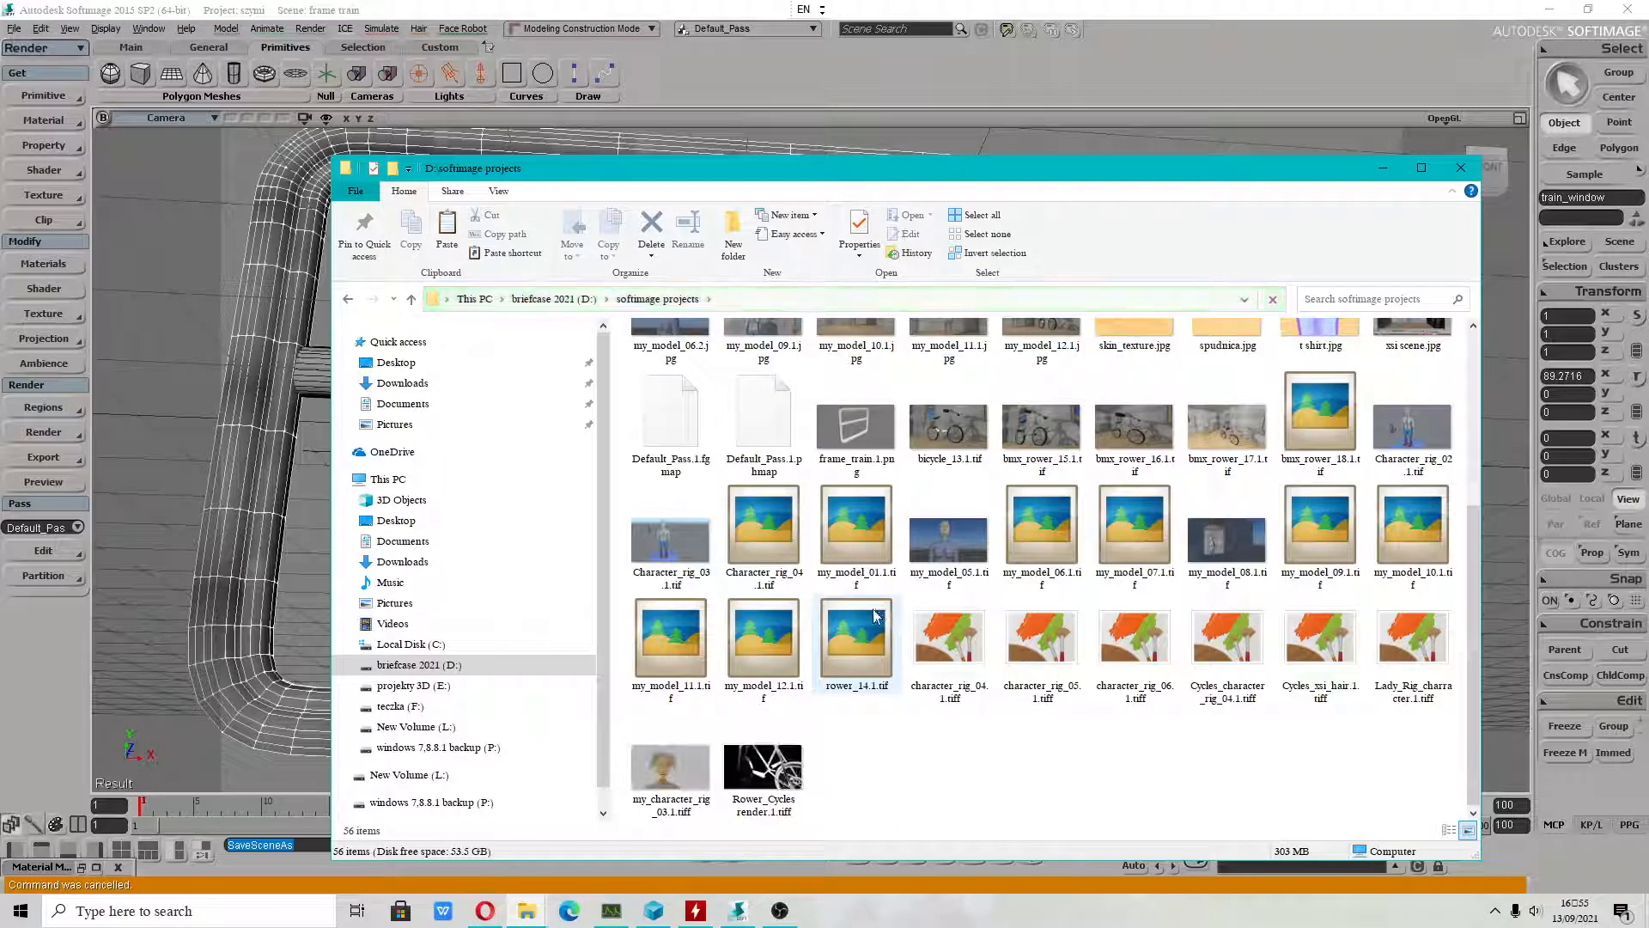
pyautogui.scroll(3, 875, 614)
# Open the szymi project folder and check the texture images stored in its Pictures folder.
pyautogui.click(760, 380)
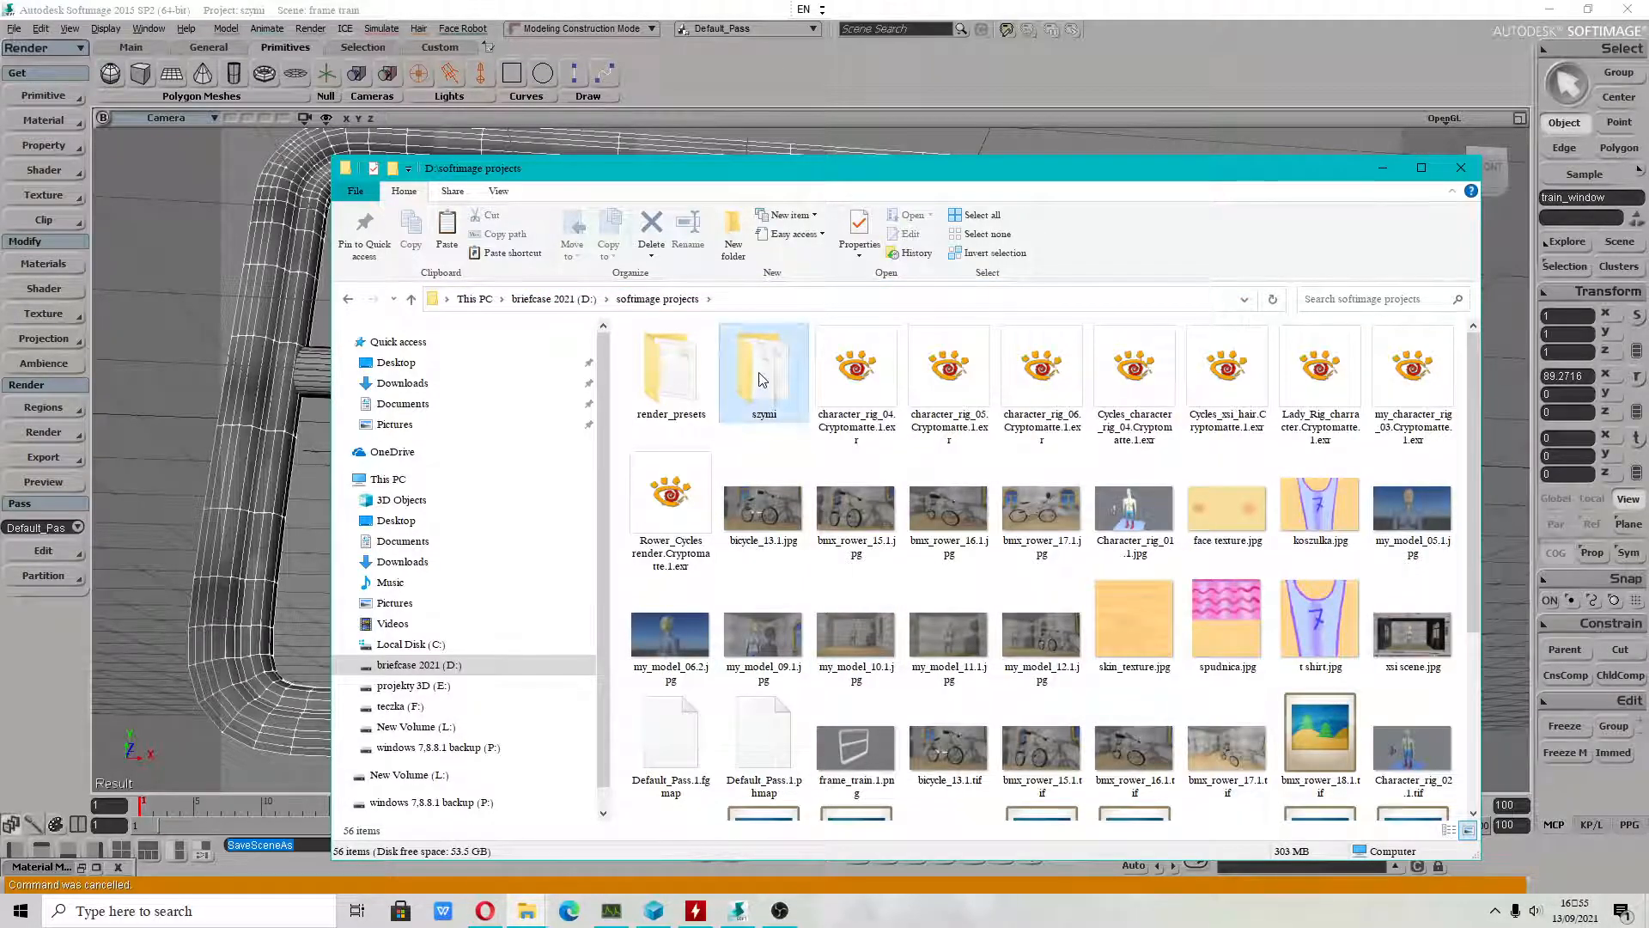
pyautogui.doubleClick(760, 379)
pyautogui.rightClick(822, 492)
pyautogui.moveTo(898, 541)
pyautogui.click(1100, 556)
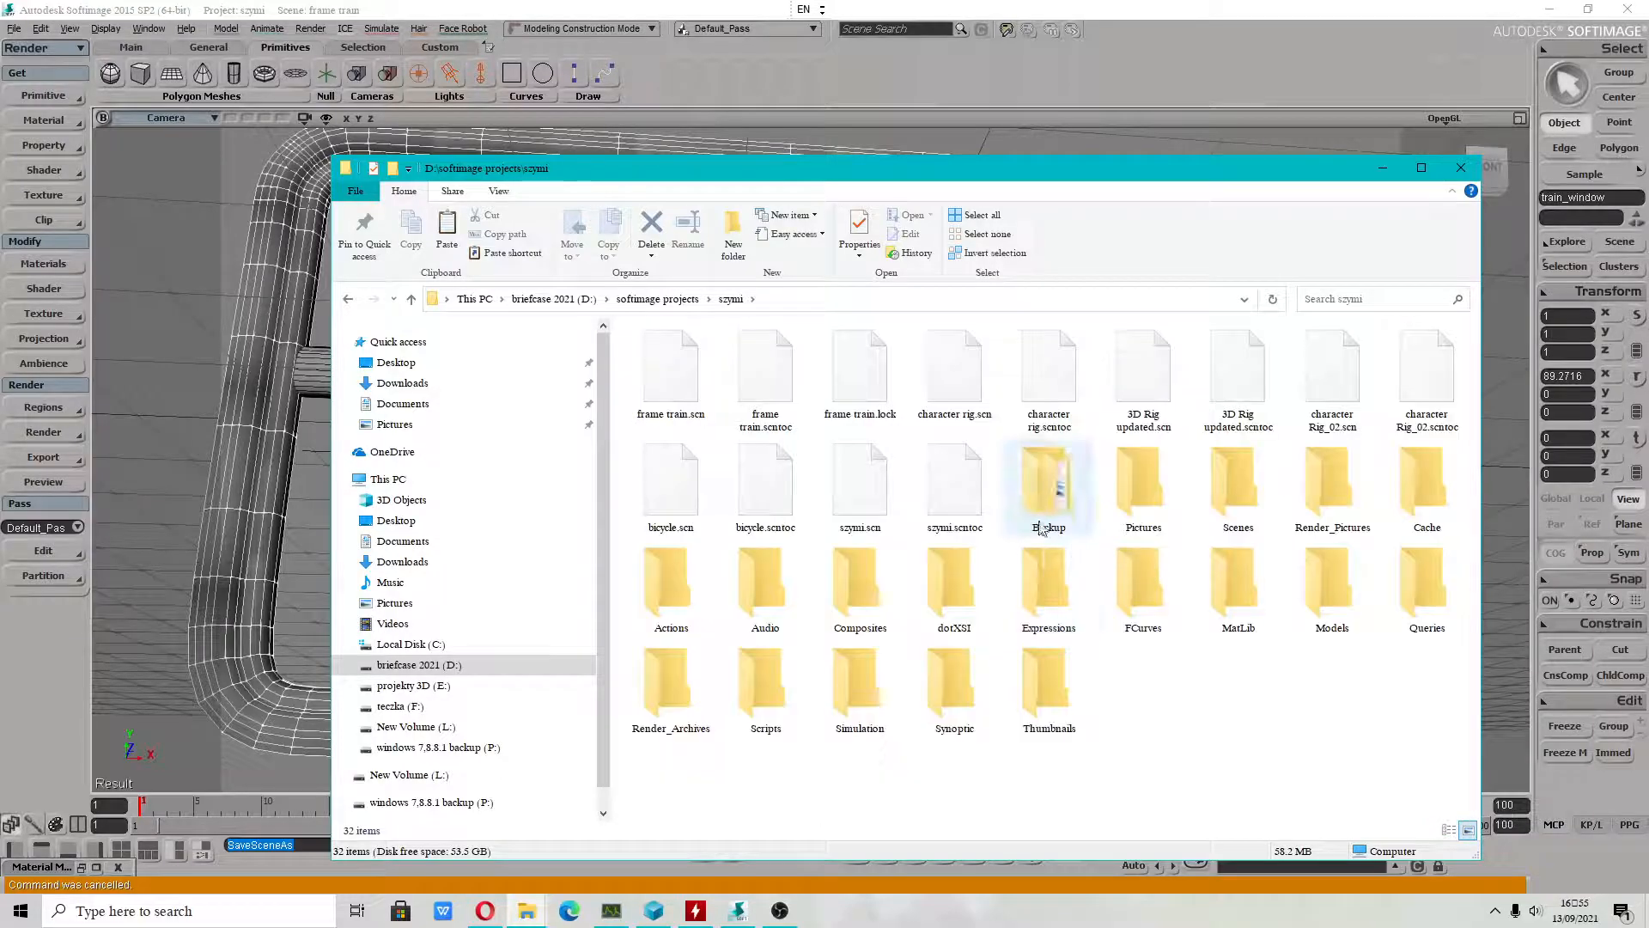
pyautogui.doubleClick(1153, 501)
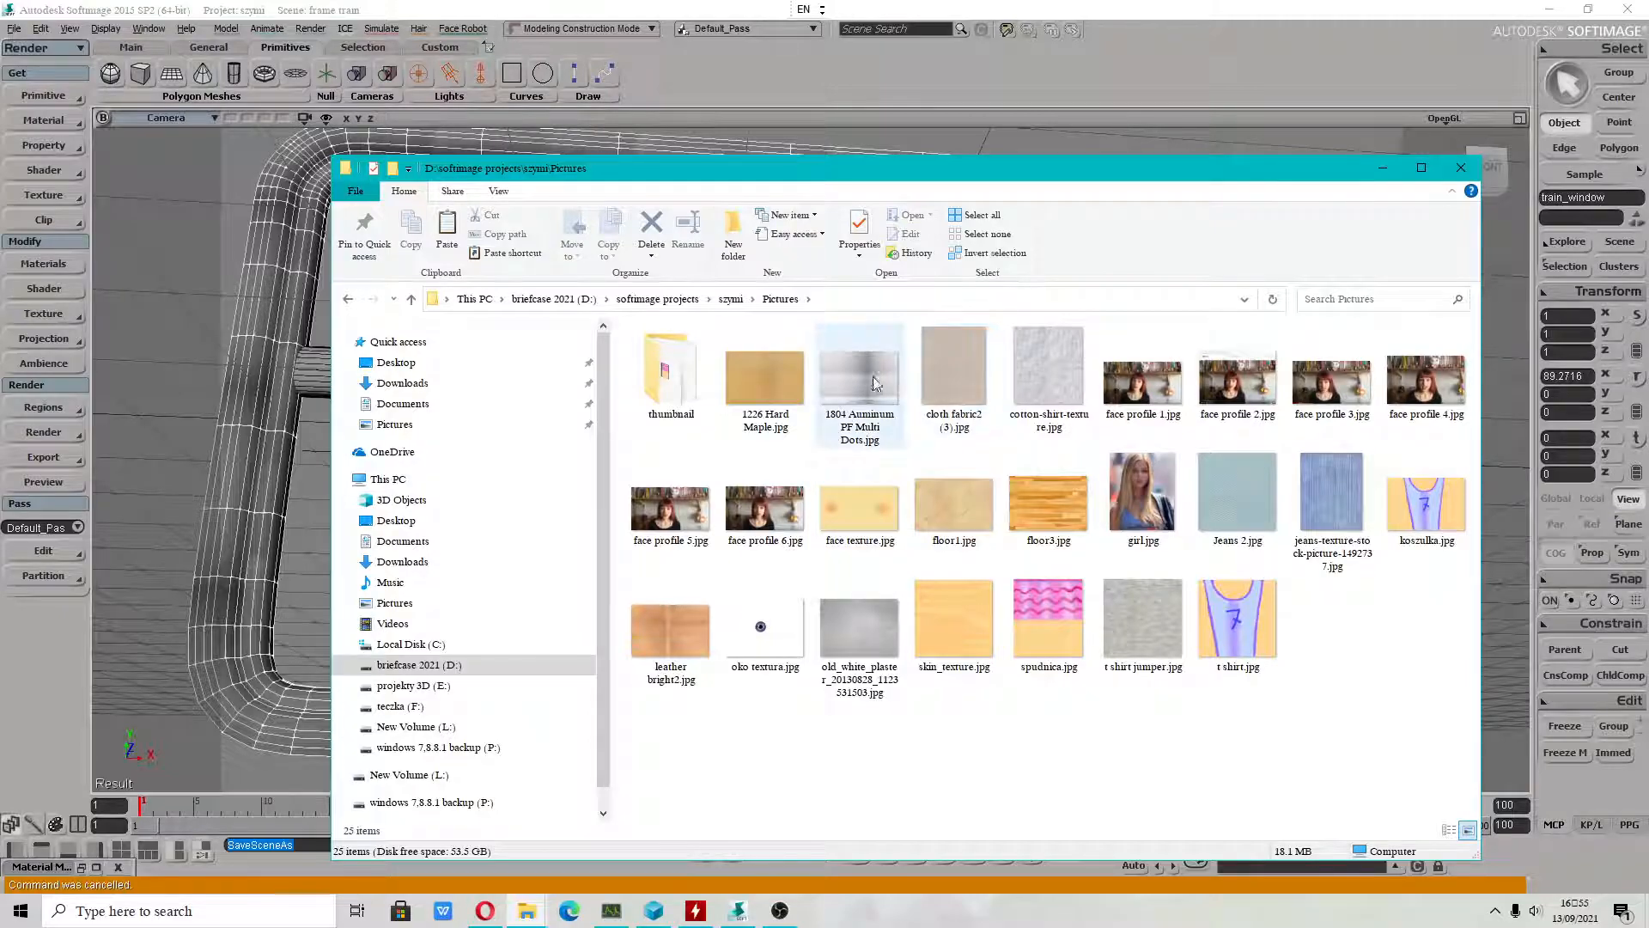
# View the render frame_train.1.png from the softimage projects folder up close, close it and return to Softimage.
pyautogui.click(701, 306)
pyautogui.scroll(-5, 832, 544)
pyautogui.click(862, 472)
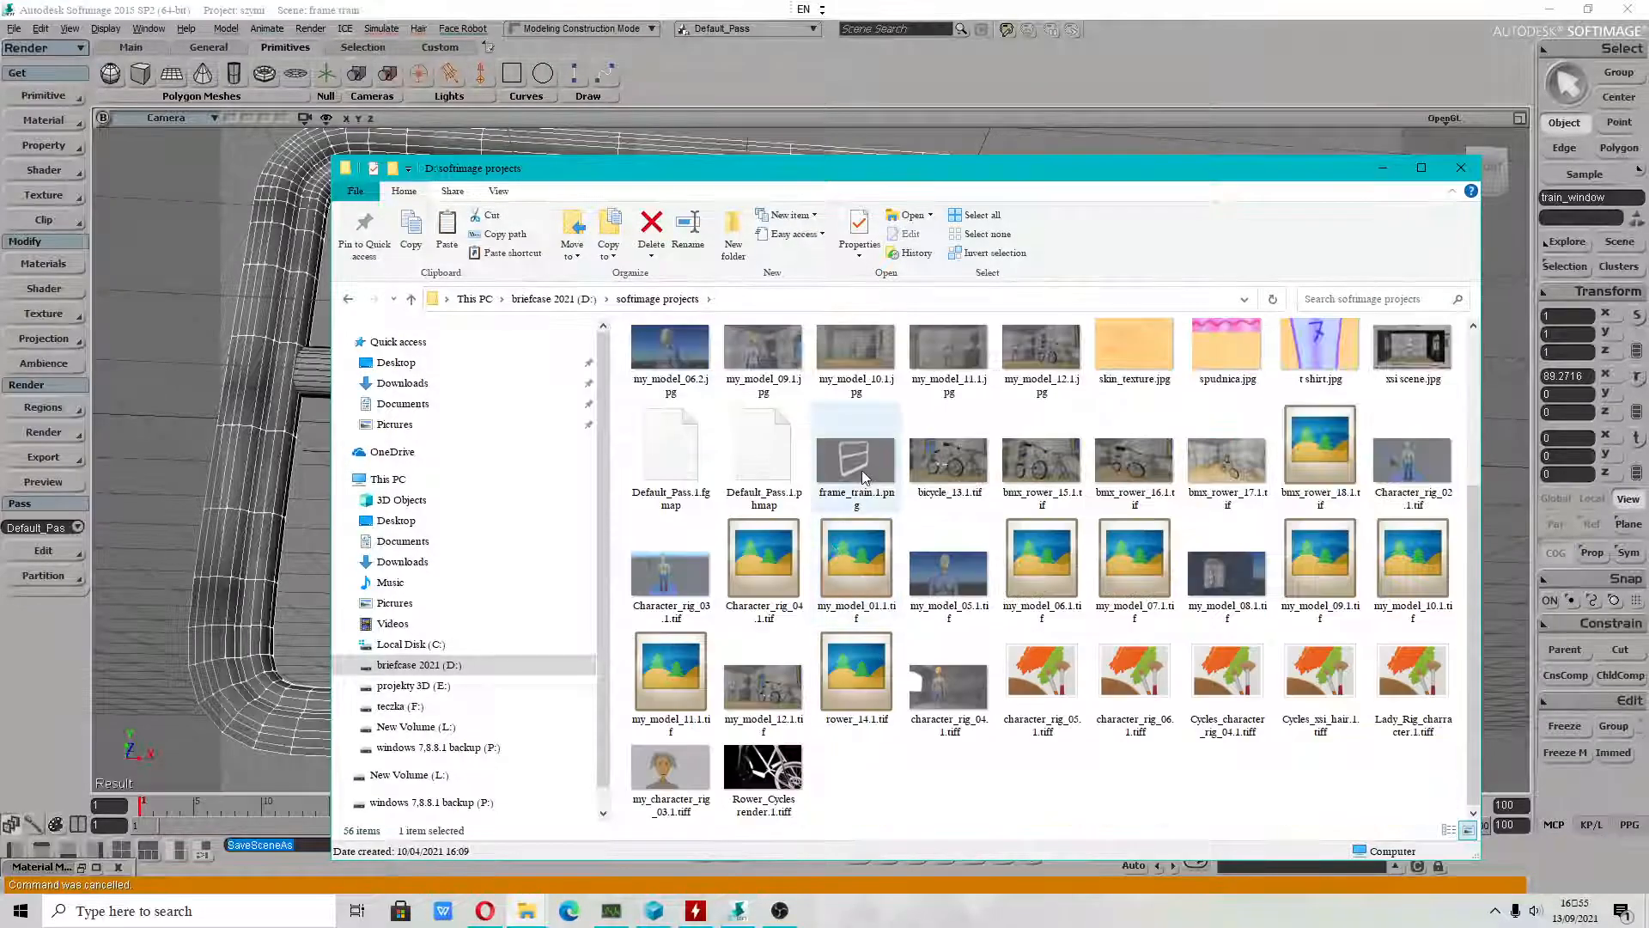
pyautogui.doubleClick(862, 471)
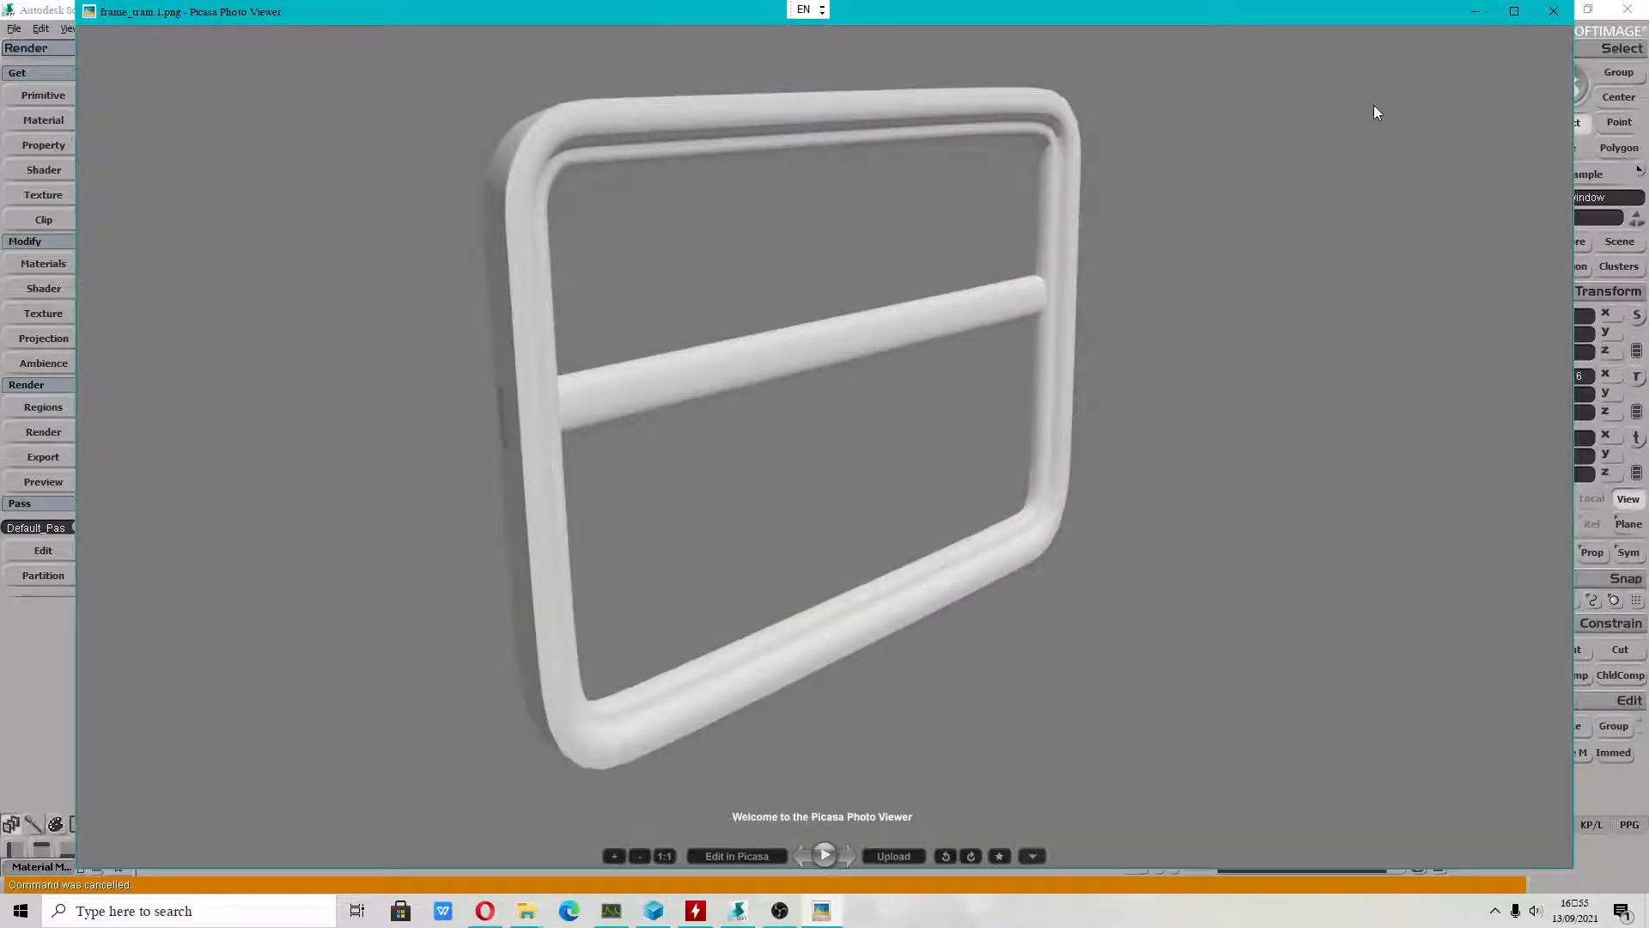
pyautogui.scroll(2, 849, 549)
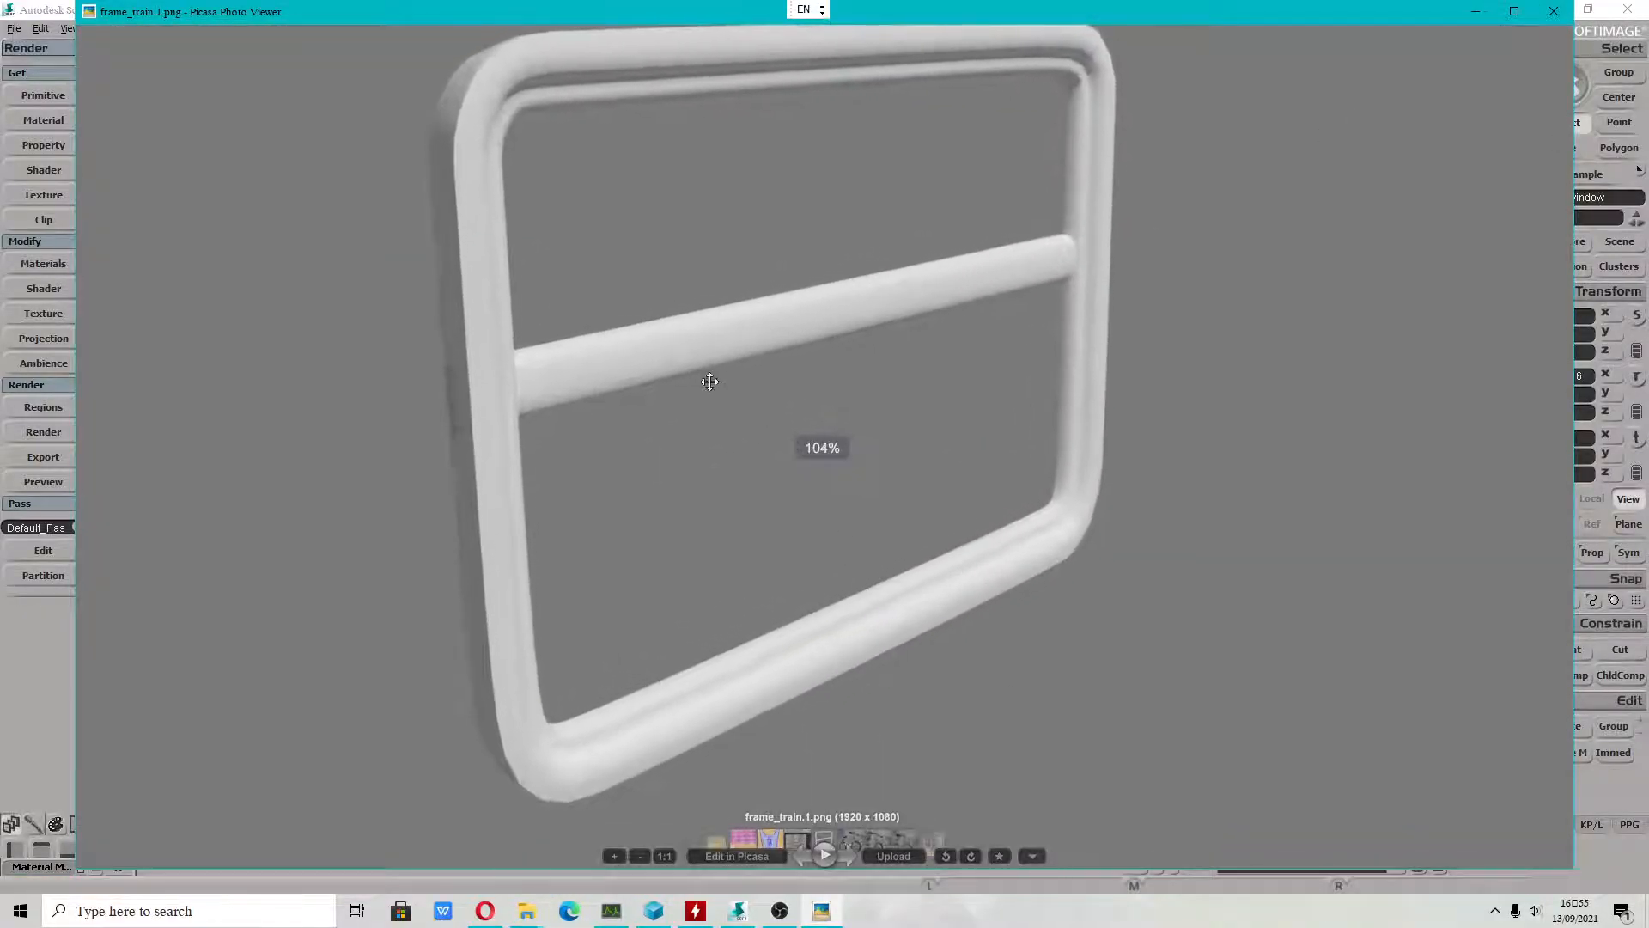
pyautogui.scroll(-3, 710, 381)
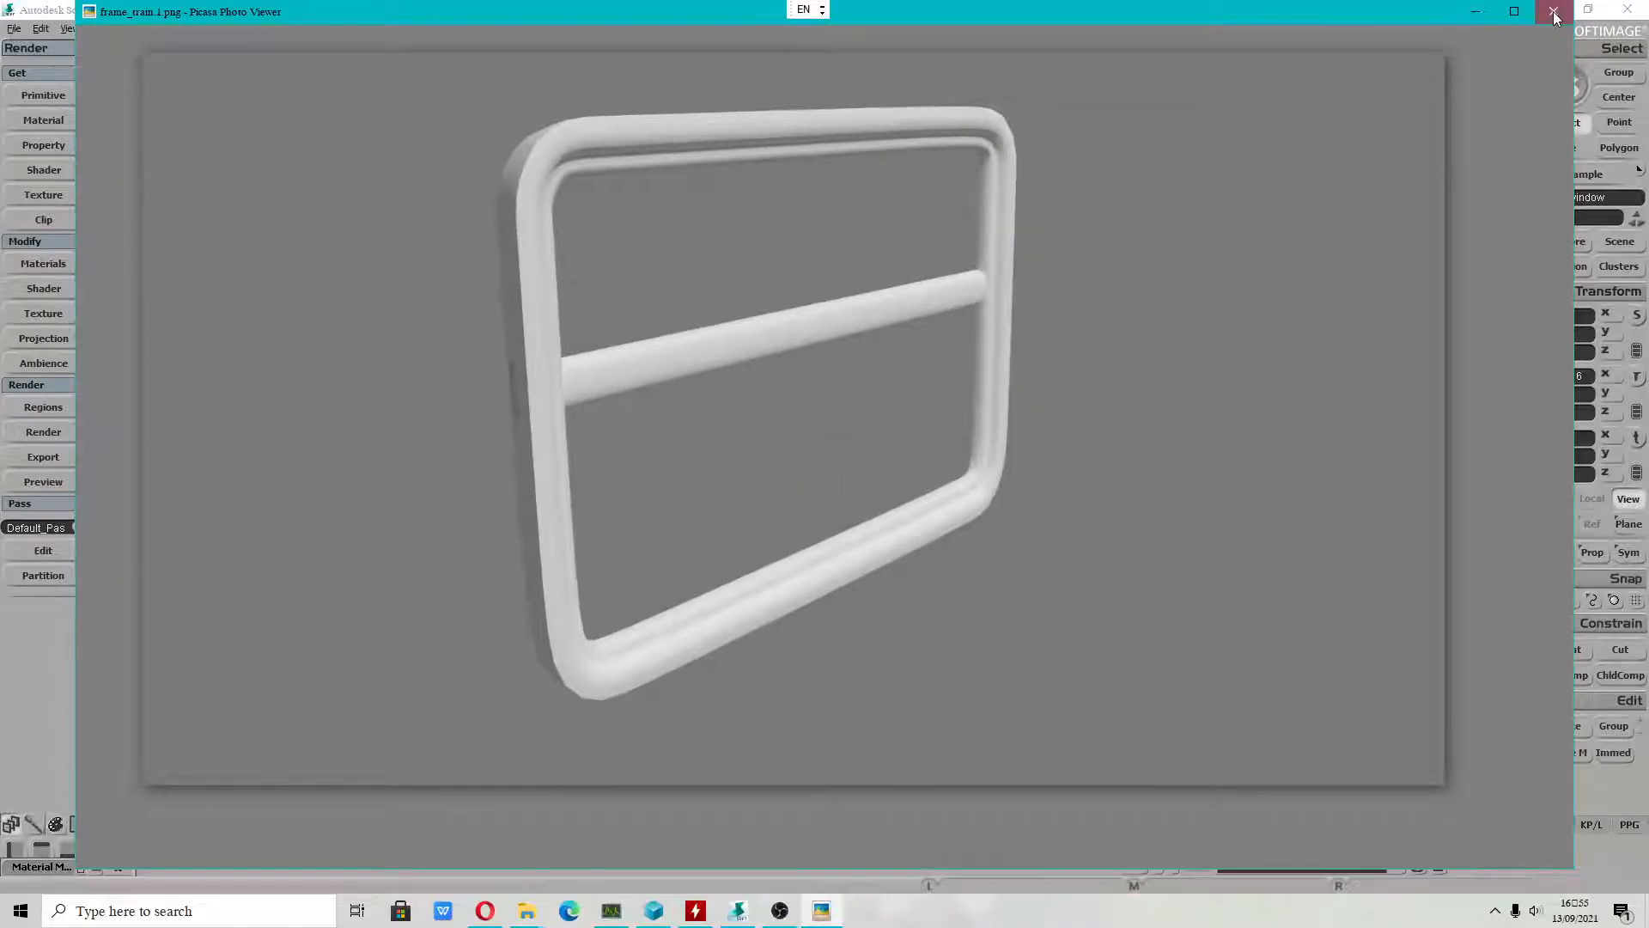
pyautogui.click(1552, 11)
pyautogui.click(1355, 162)
# Select the frame's middle horizontal bar, train_part_02.
pyautogui.scroll(-2, 720, 419)
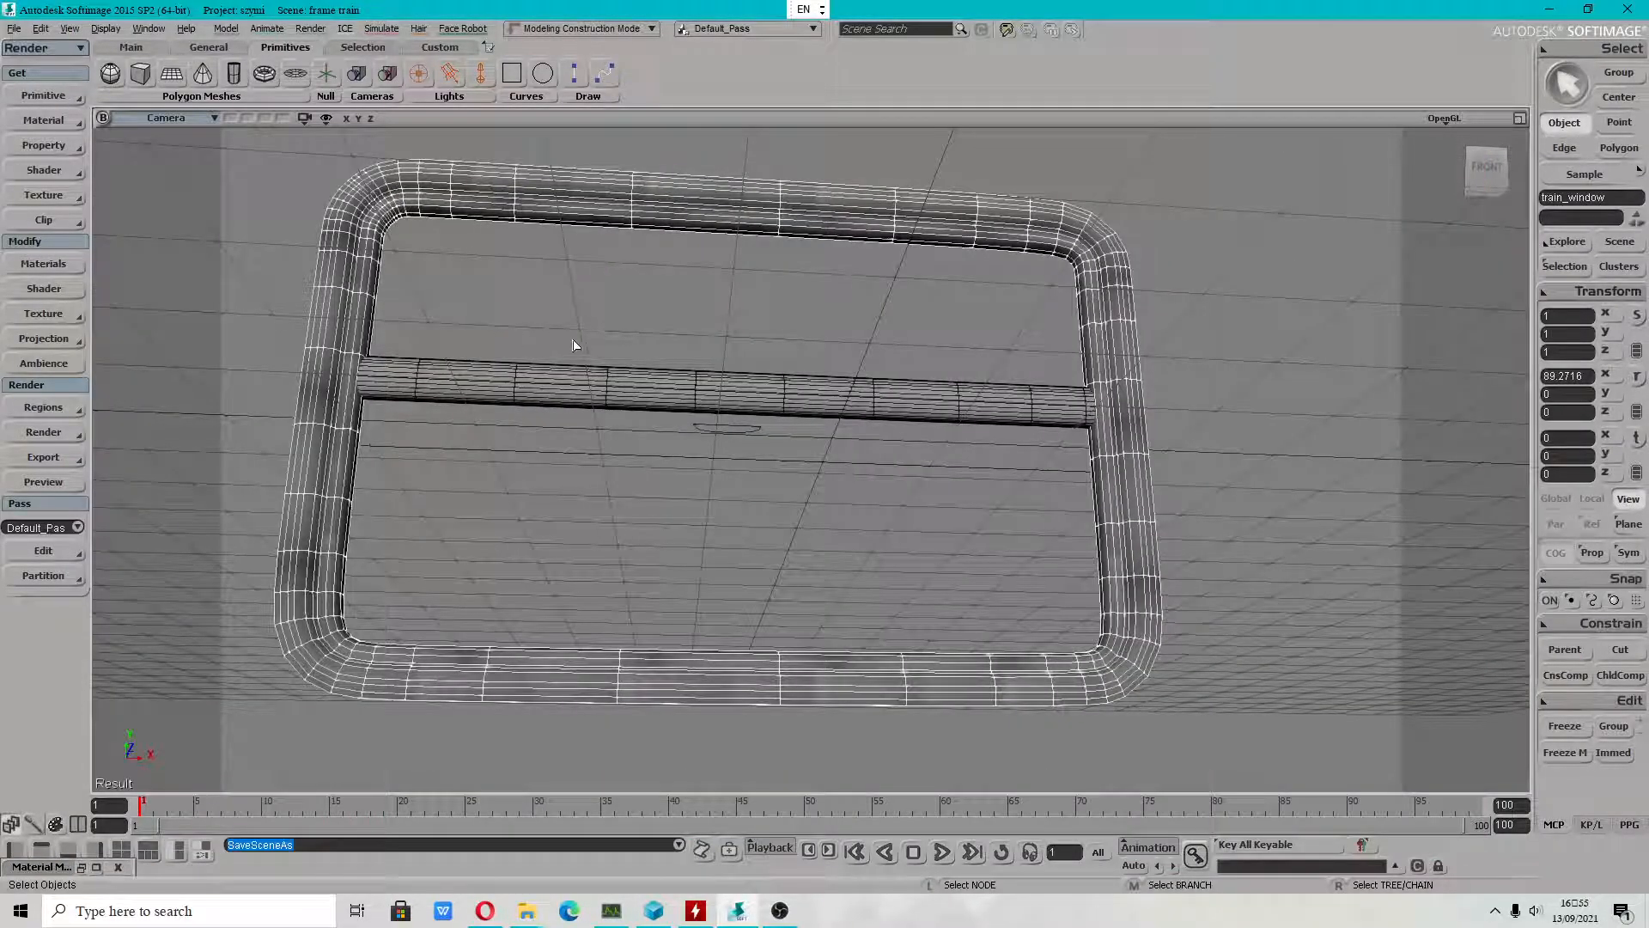
pyautogui.press('s')
pyautogui.moveTo(573, 345); pyautogui.dragTo(633, 416, button='right')
pyautogui.moveTo(633, 415); pyautogui.dragTo(692, 412, button='middle')
pyautogui.moveTo(692, 412); pyautogui.dragTo(808, 449)
pyautogui.click(702, 445)
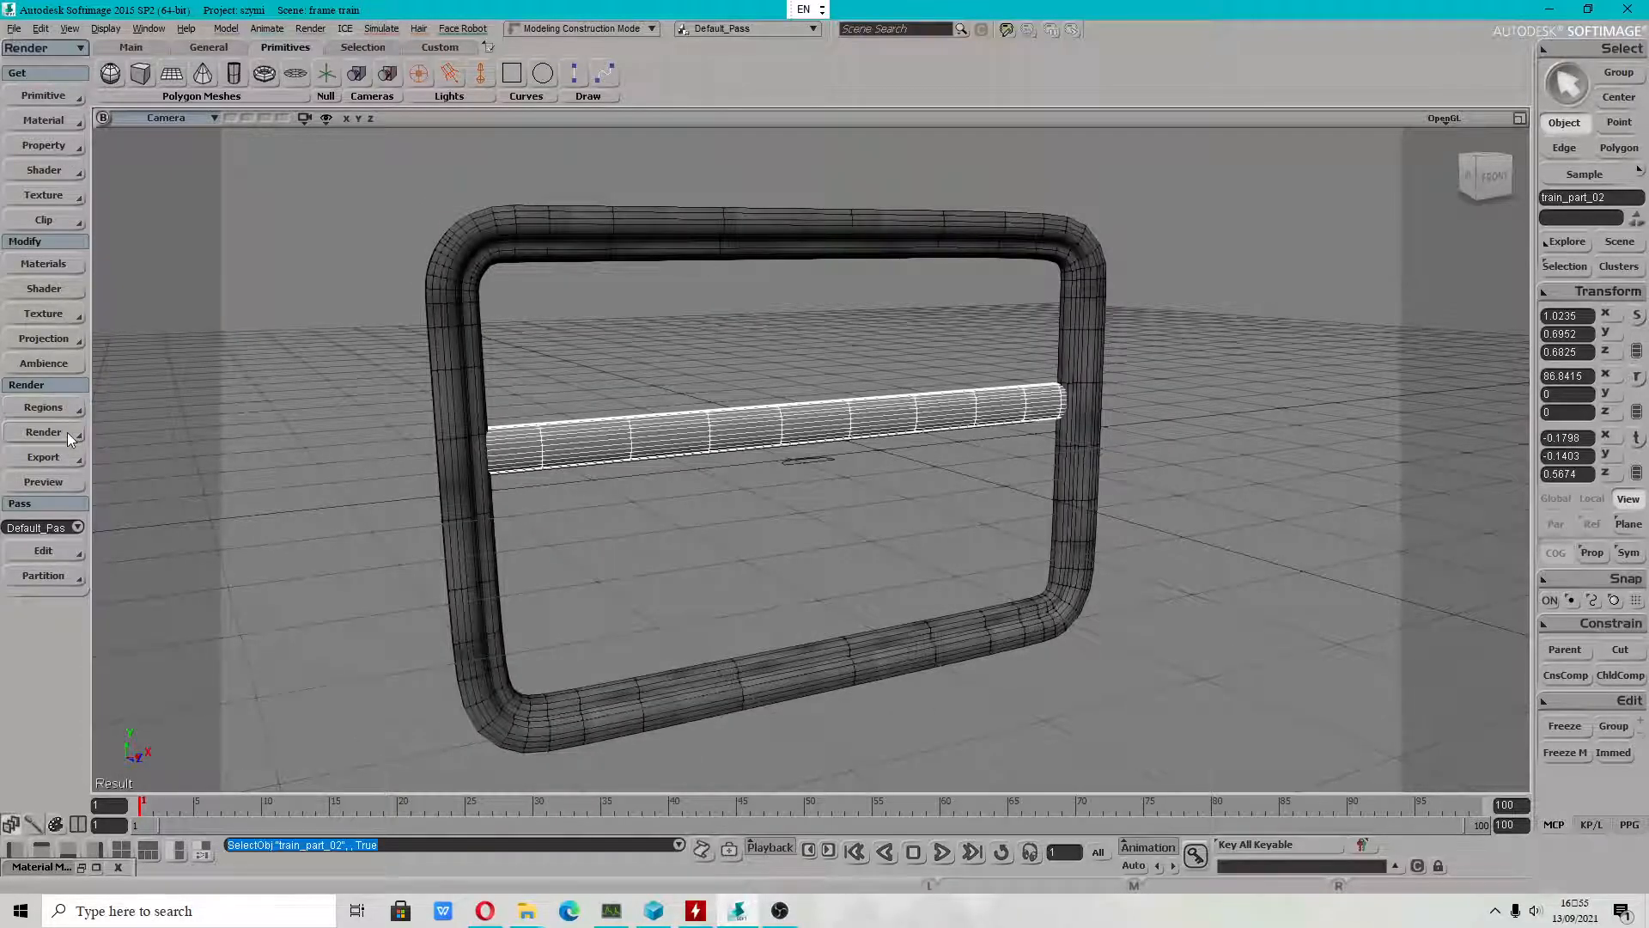
# Start an add-on installation and browse to the Sycles_1_10_2 folder in D:\aplikacje rozpakowane\Autodesk Softimage 2015 SP1.
pyautogui.click(16, 28)
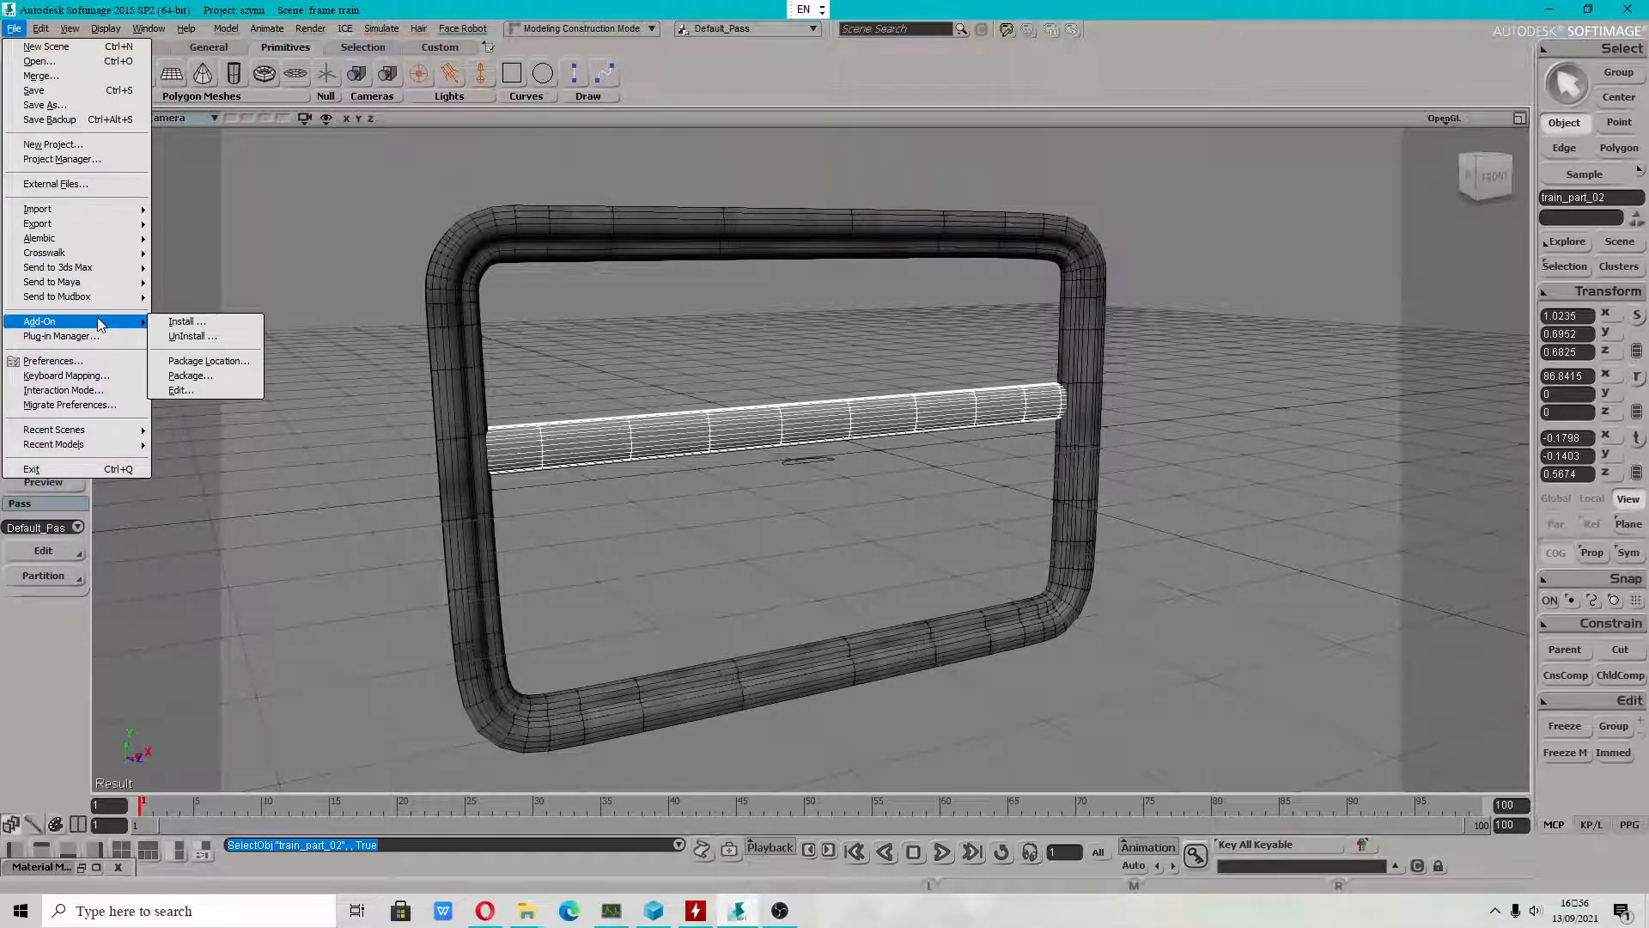
pyautogui.click(177, 323)
pyautogui.click(1096, 268)
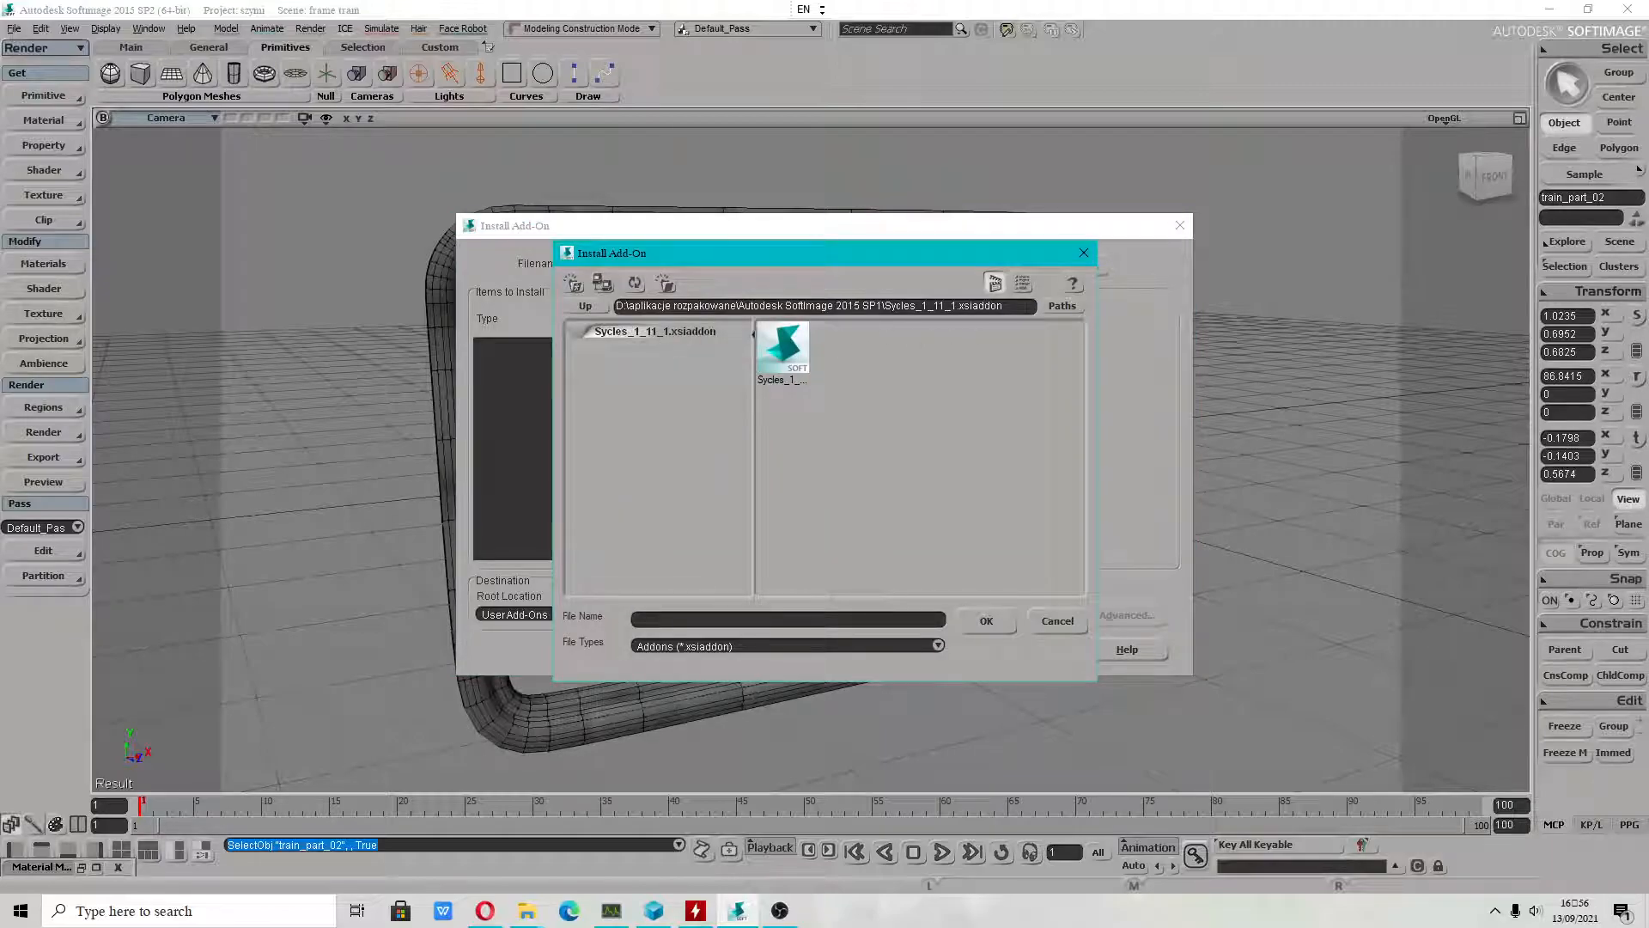
pyautogui.click(1027, 306)
pyautogui.moveTo(1027, 308); pyautogui.dragTo(834, 311)
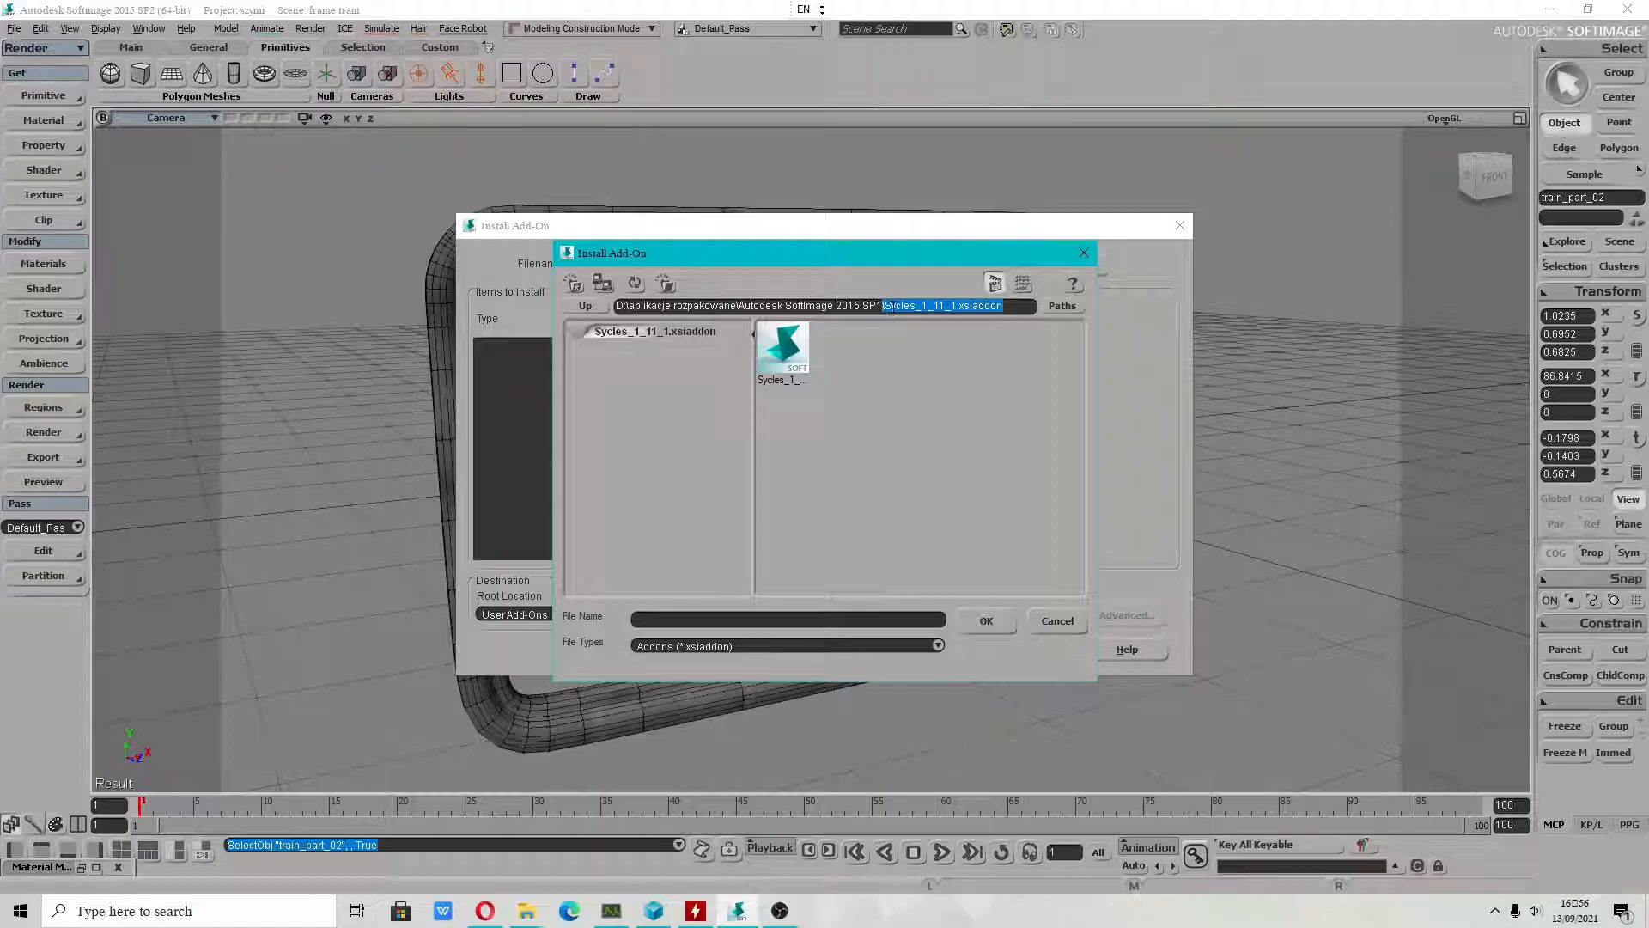
pyautogui.moveTo(1012, 315); pyautogui.dragTo(883, 301)
pyautogui.press('BackSpace')
pyautogui.press('BackSpace')
pyautogui.press('Return')
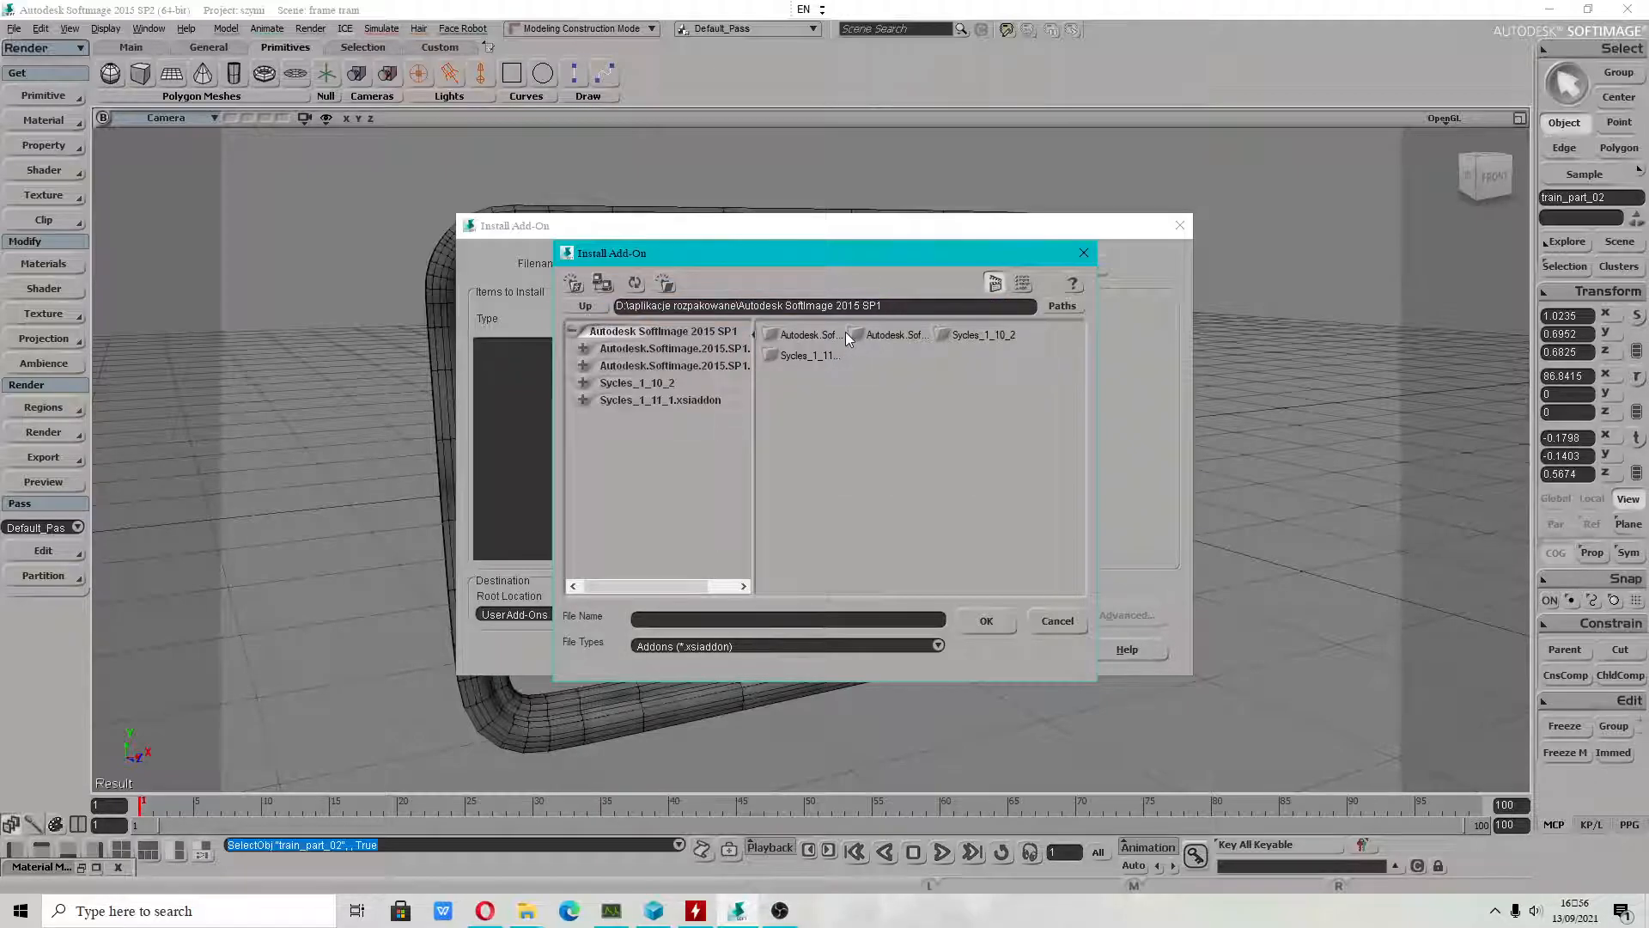
pyautogui.doubleClick(950, 335)
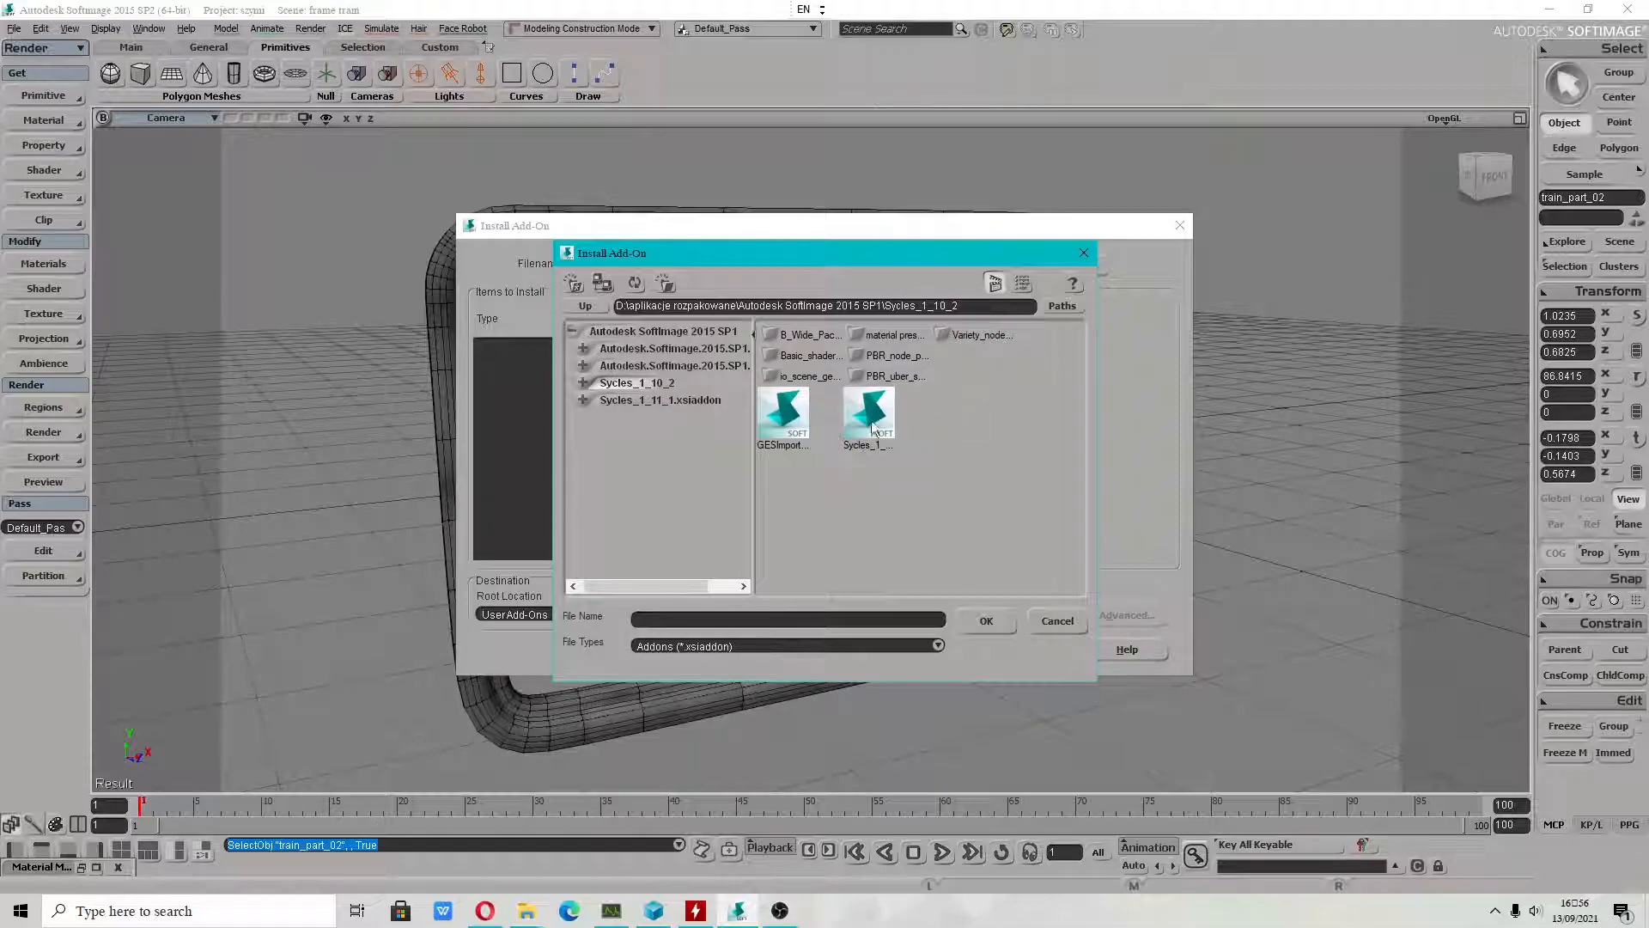
# Try to install GESImporter.xsiaddon into the User Add-Ons location, and close the installer.
pyautogui.click(797, 424)
pyautogui.click(981, 620)
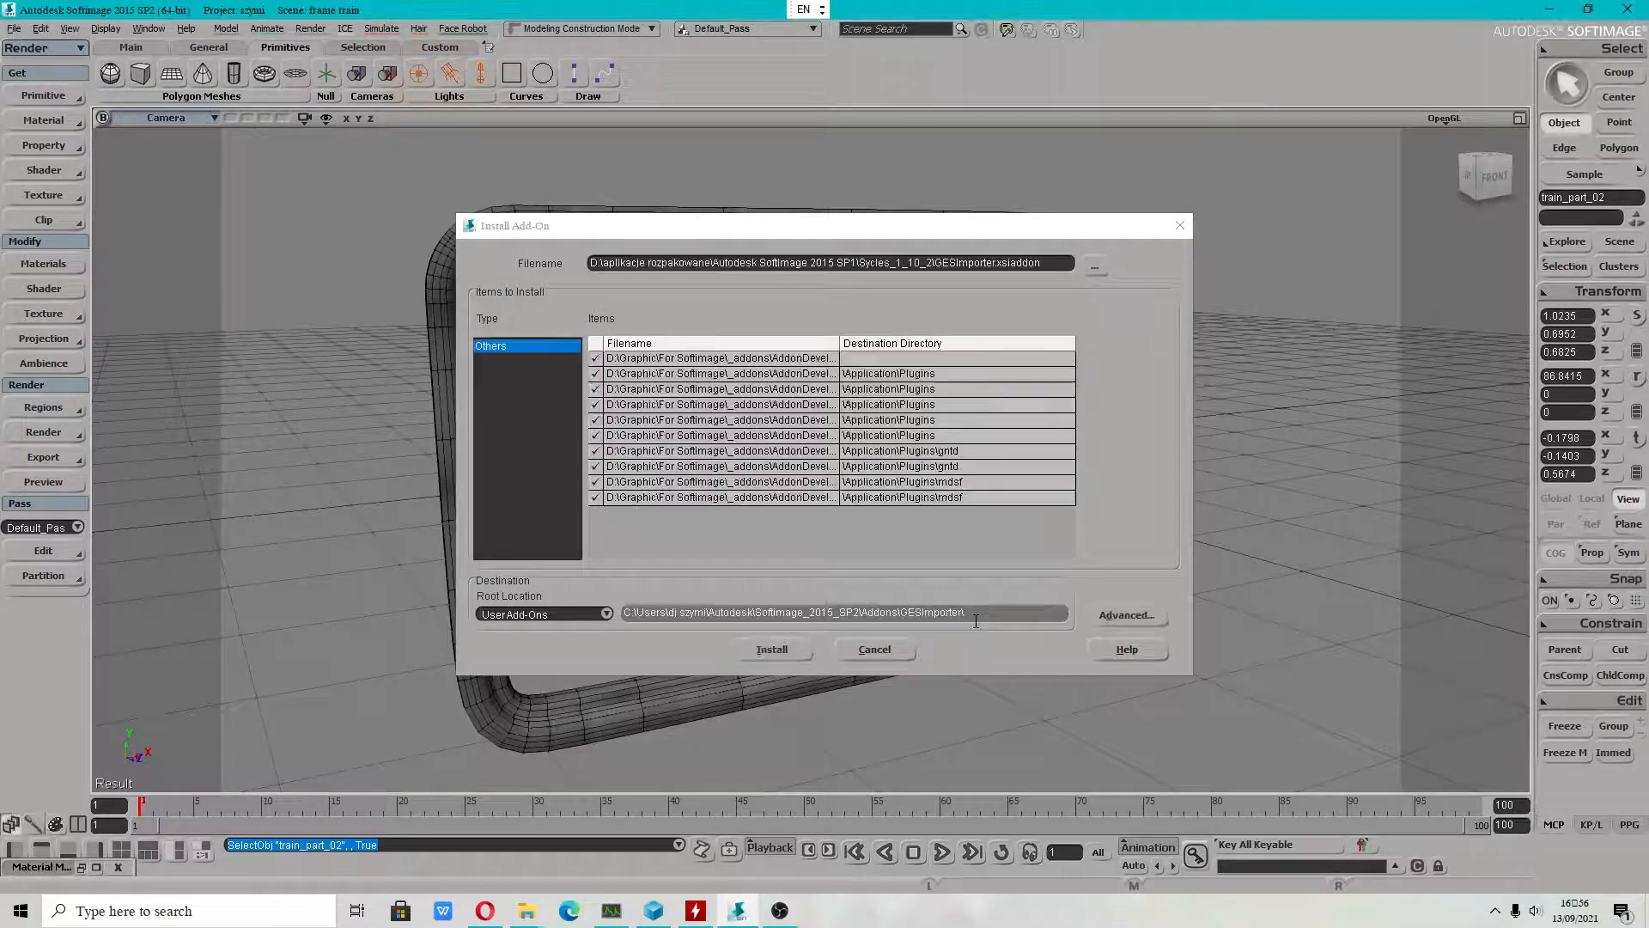
pyautogui.click(807, 648)
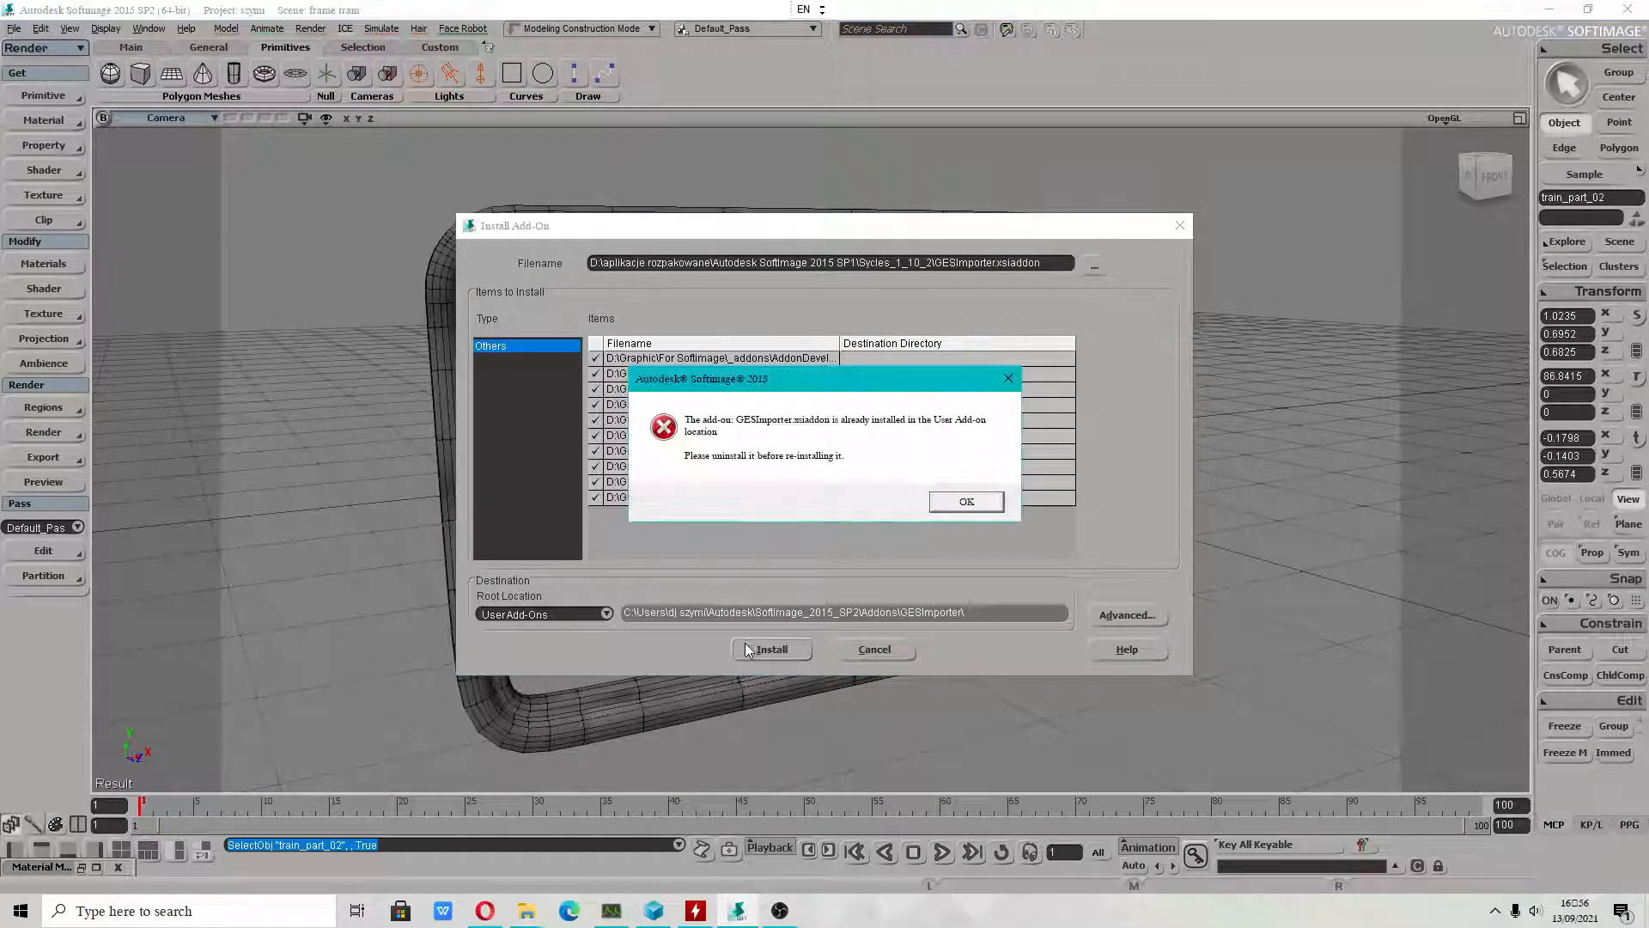
pyautogui.click(963, 506)
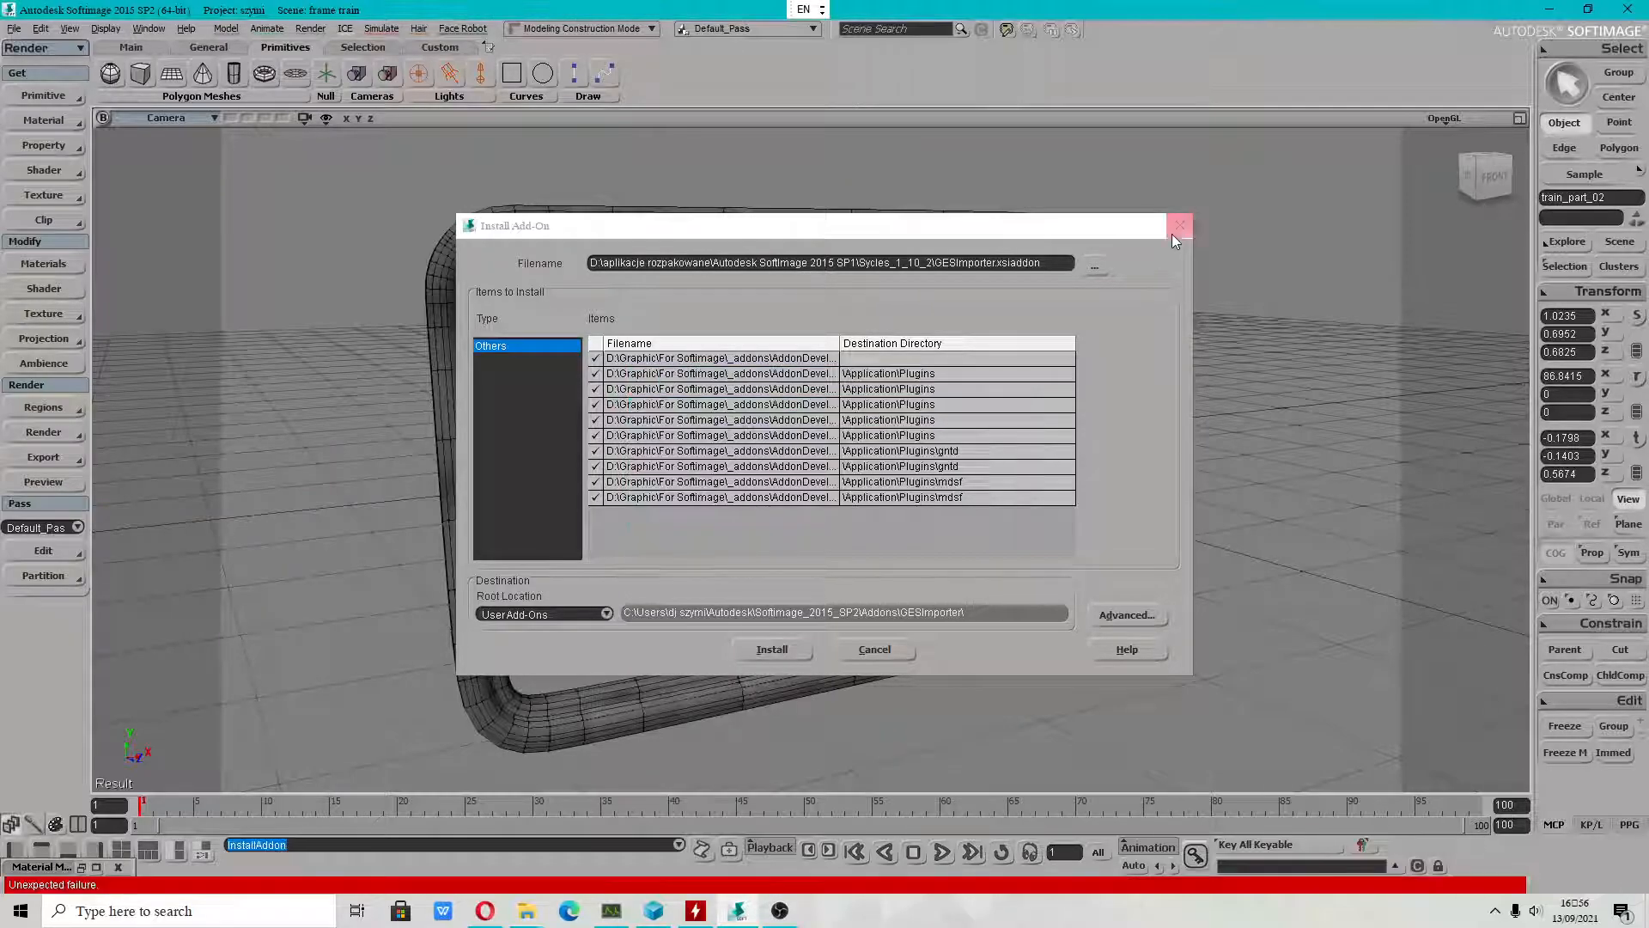
pyautogui.click(1179, 225)
# Check the available export formats, including the GES Export options, and select the outer window frame, train_window.
pyautogui.click(14, 28)
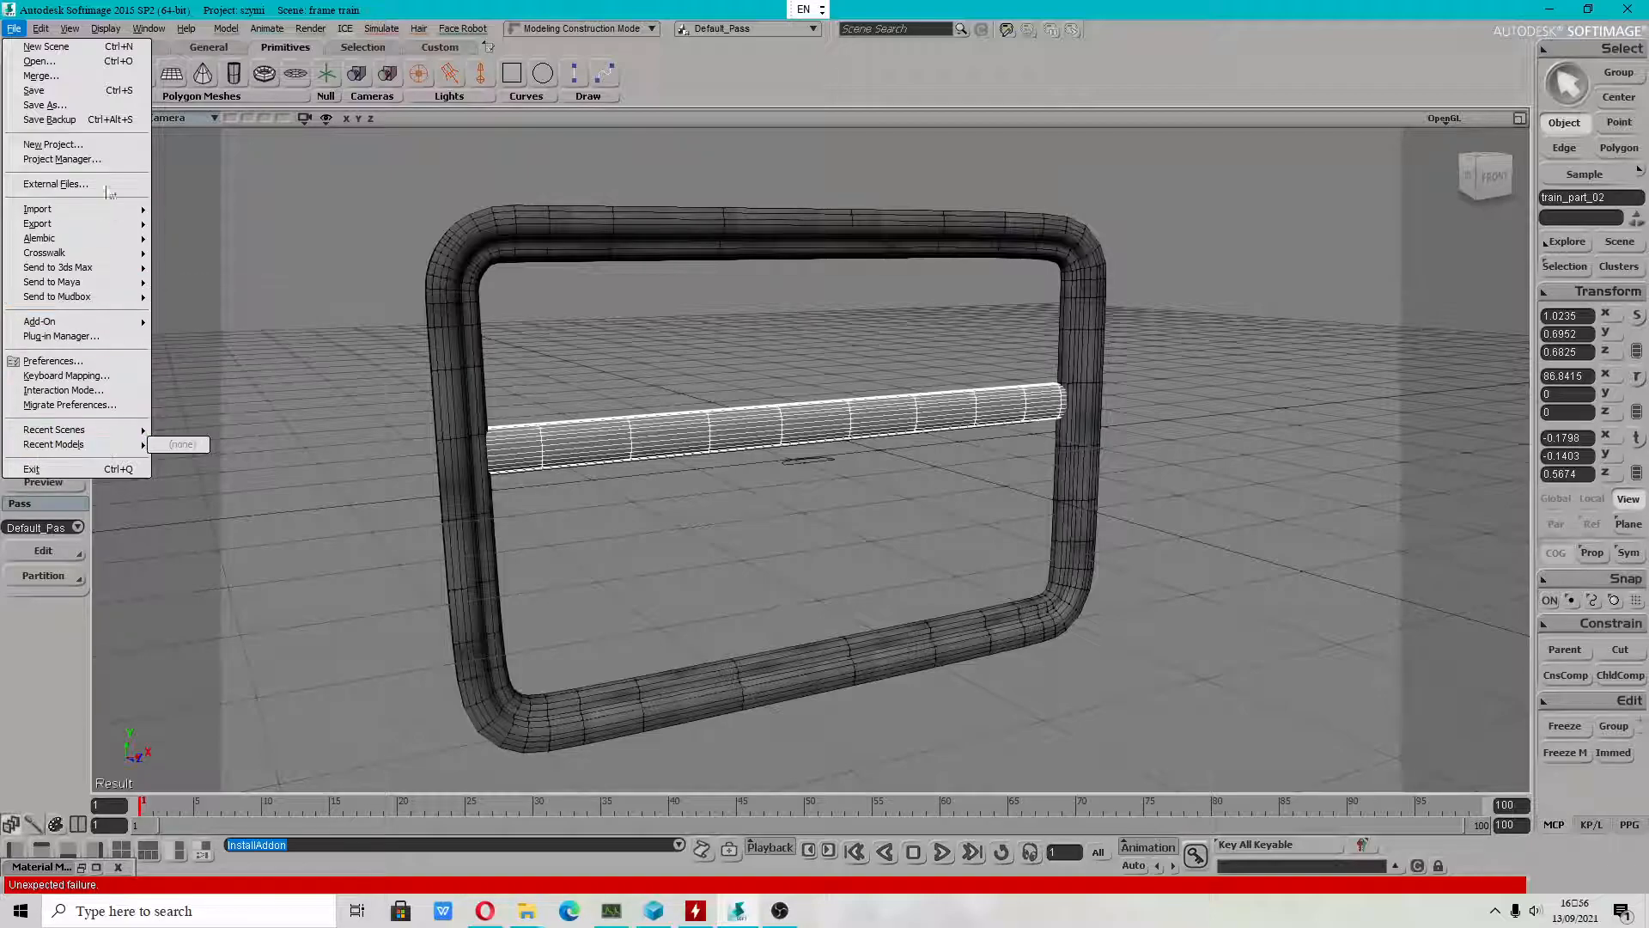
pyautogui.moveTo(77, 225)
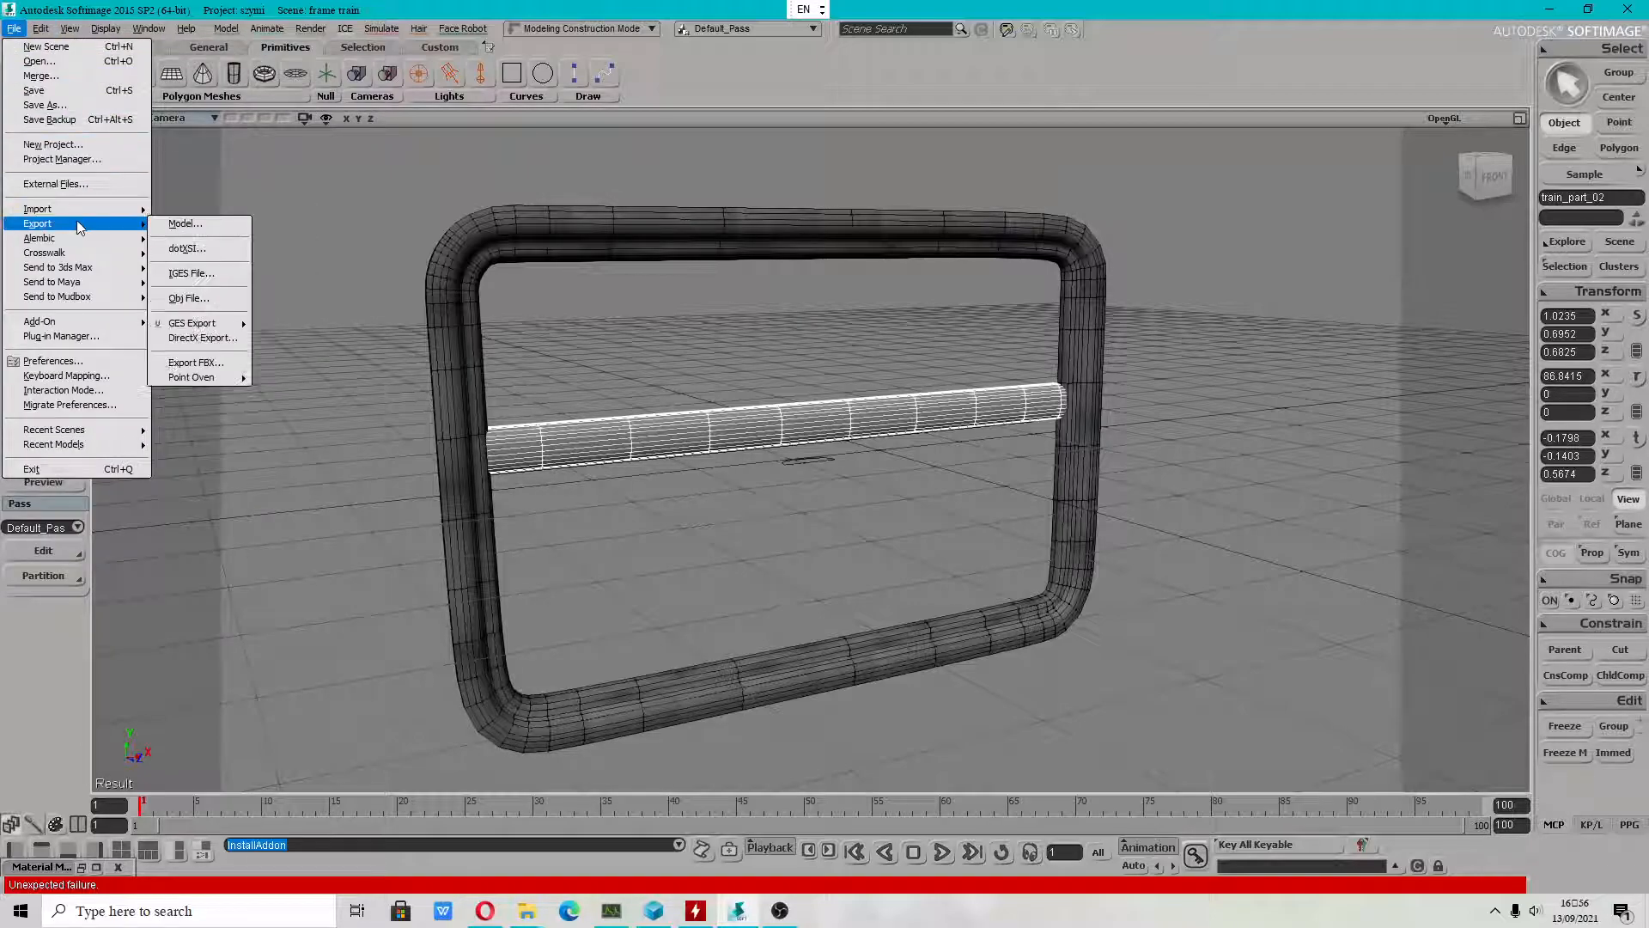
pyautogui.moveTo(197, 324)
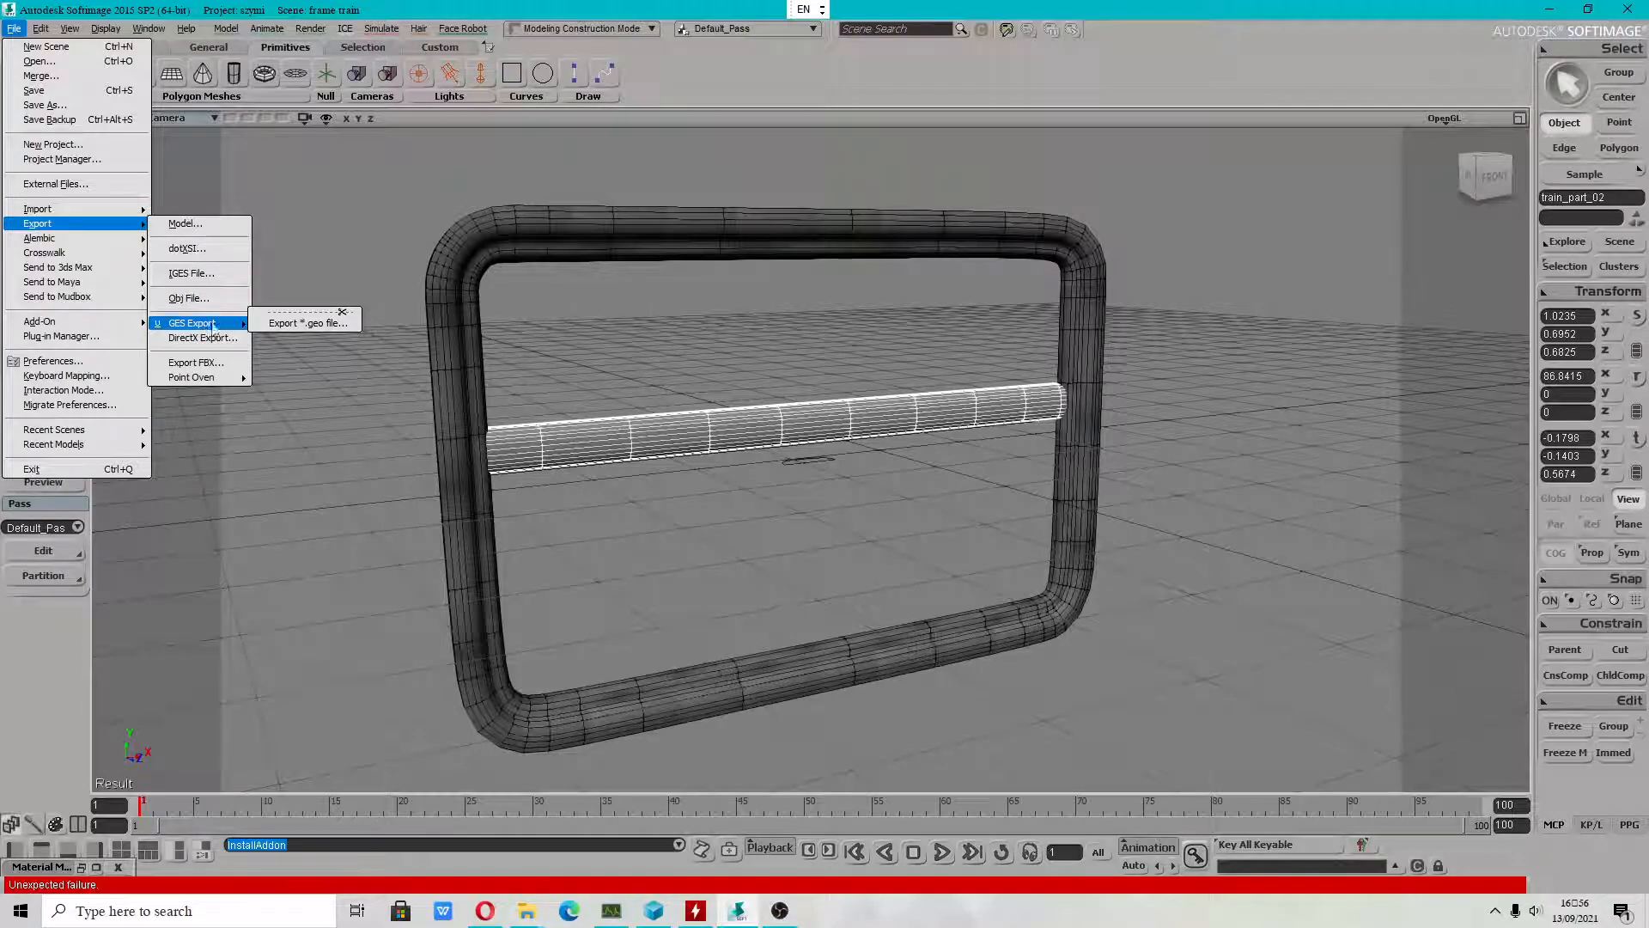
pyautogui.click(455, 410)
# Switch the main command set from Render to Model.
pyautogui.click(15, 28)
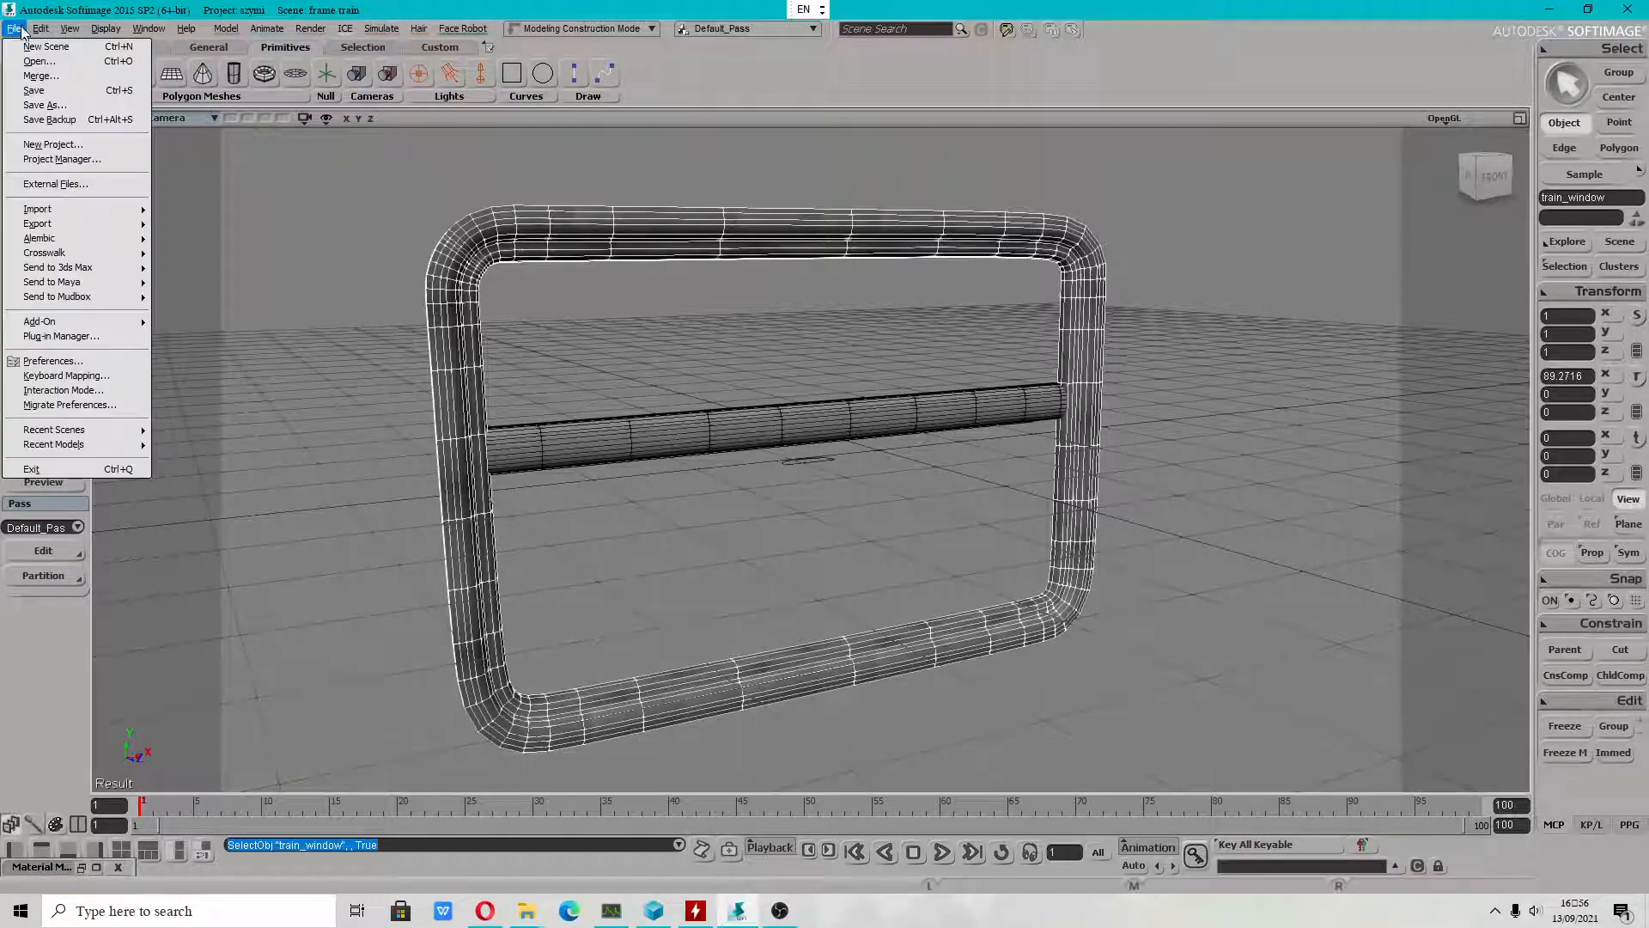
pyautogui.click(49, 35)
pyautogui.click(36, 50)
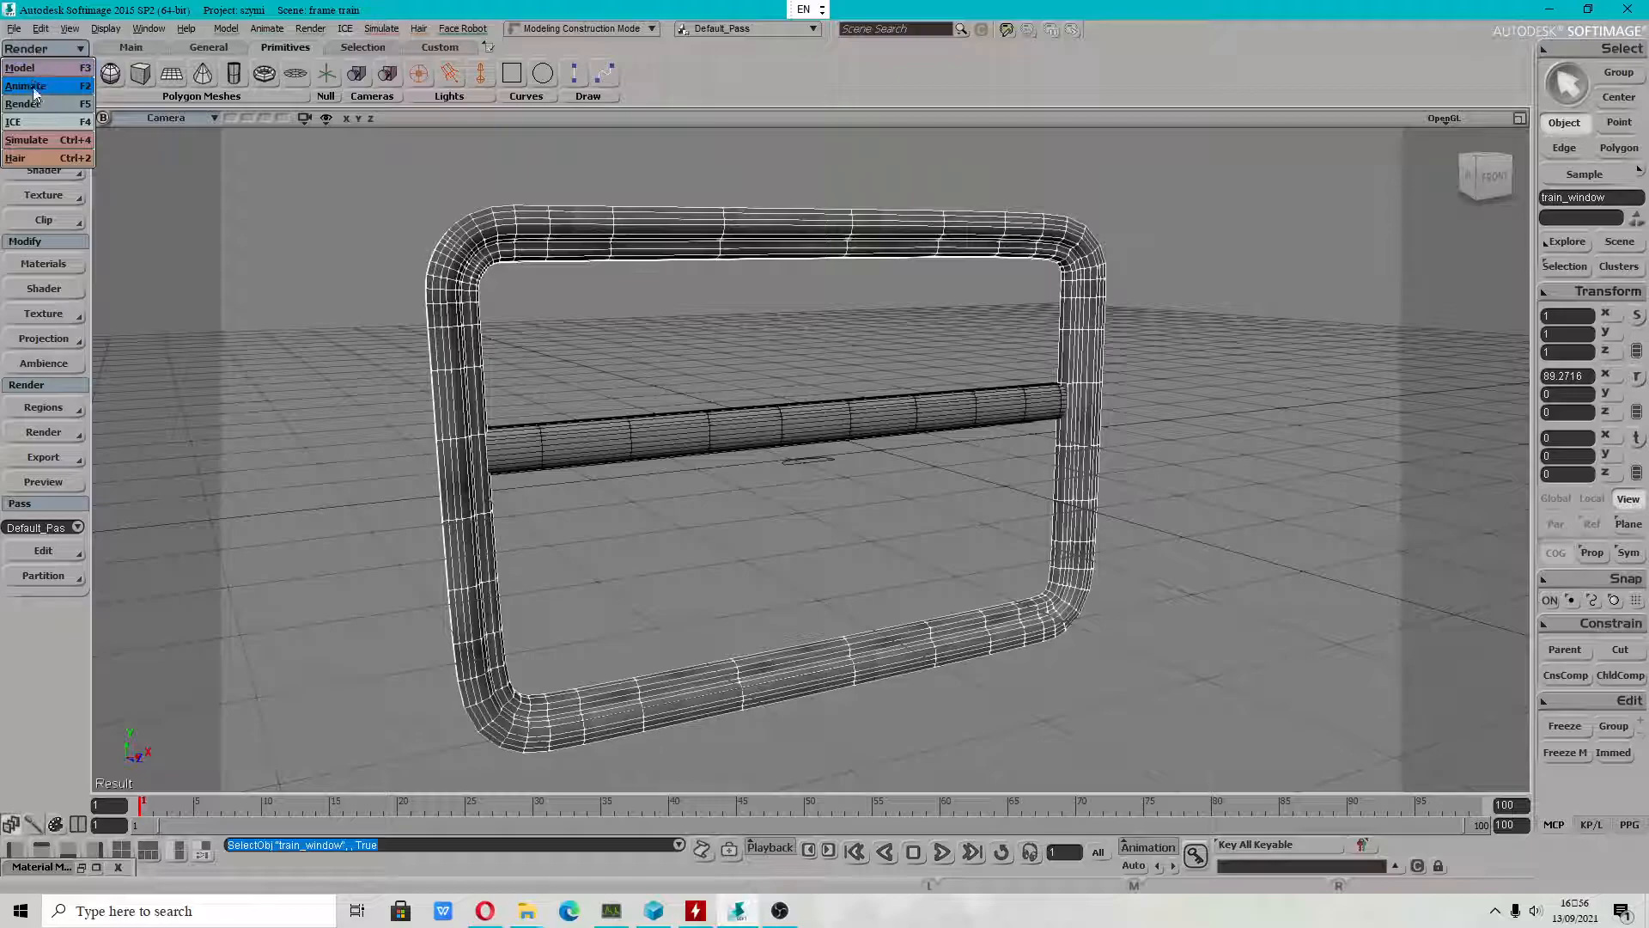
pyautogui.click(26, 68)
# Check which file types the GES export and GES import commands offer.
pyautogui.click(13, 29)
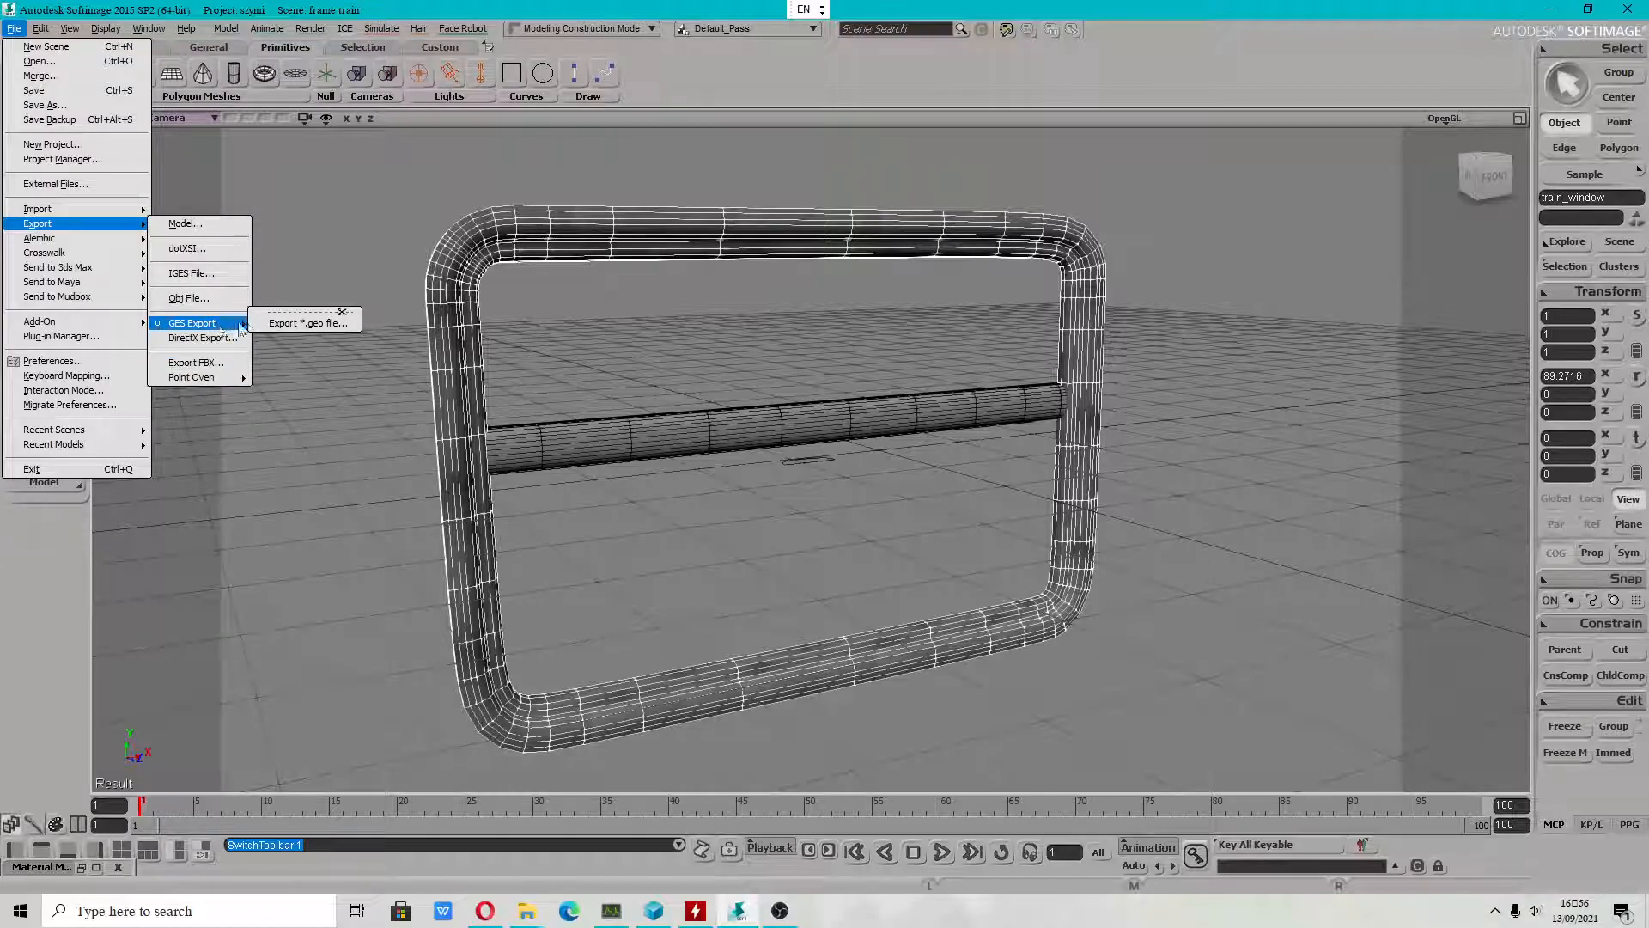
pyautogui.moveTo(43, 255)
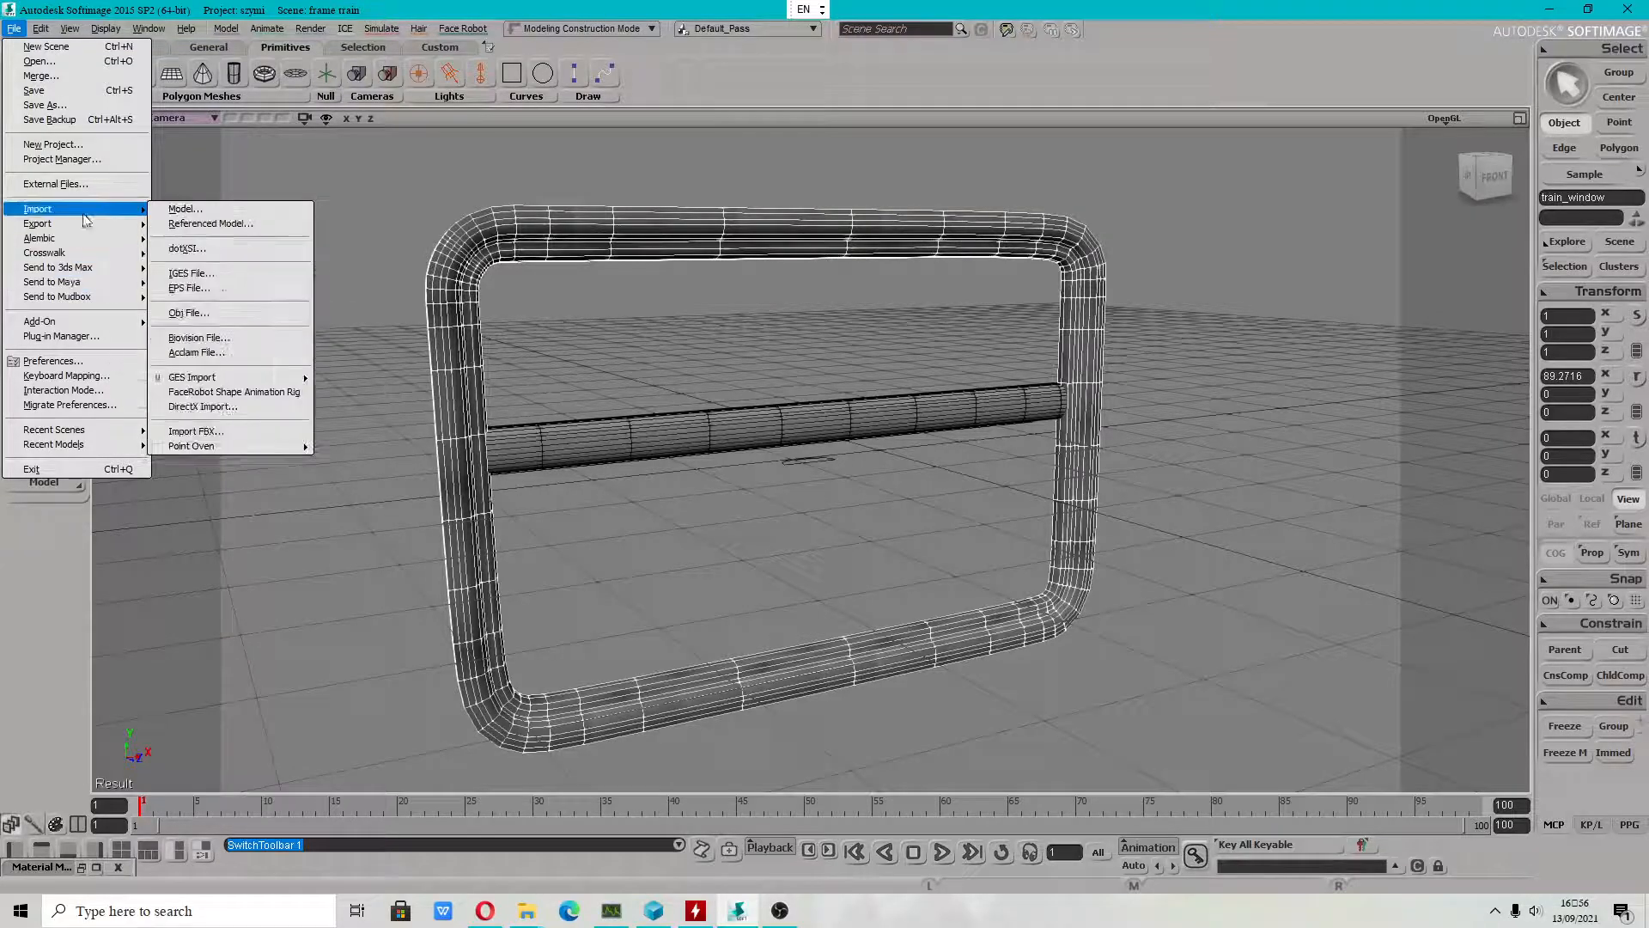
pyautogui.moveTo(248, 376)
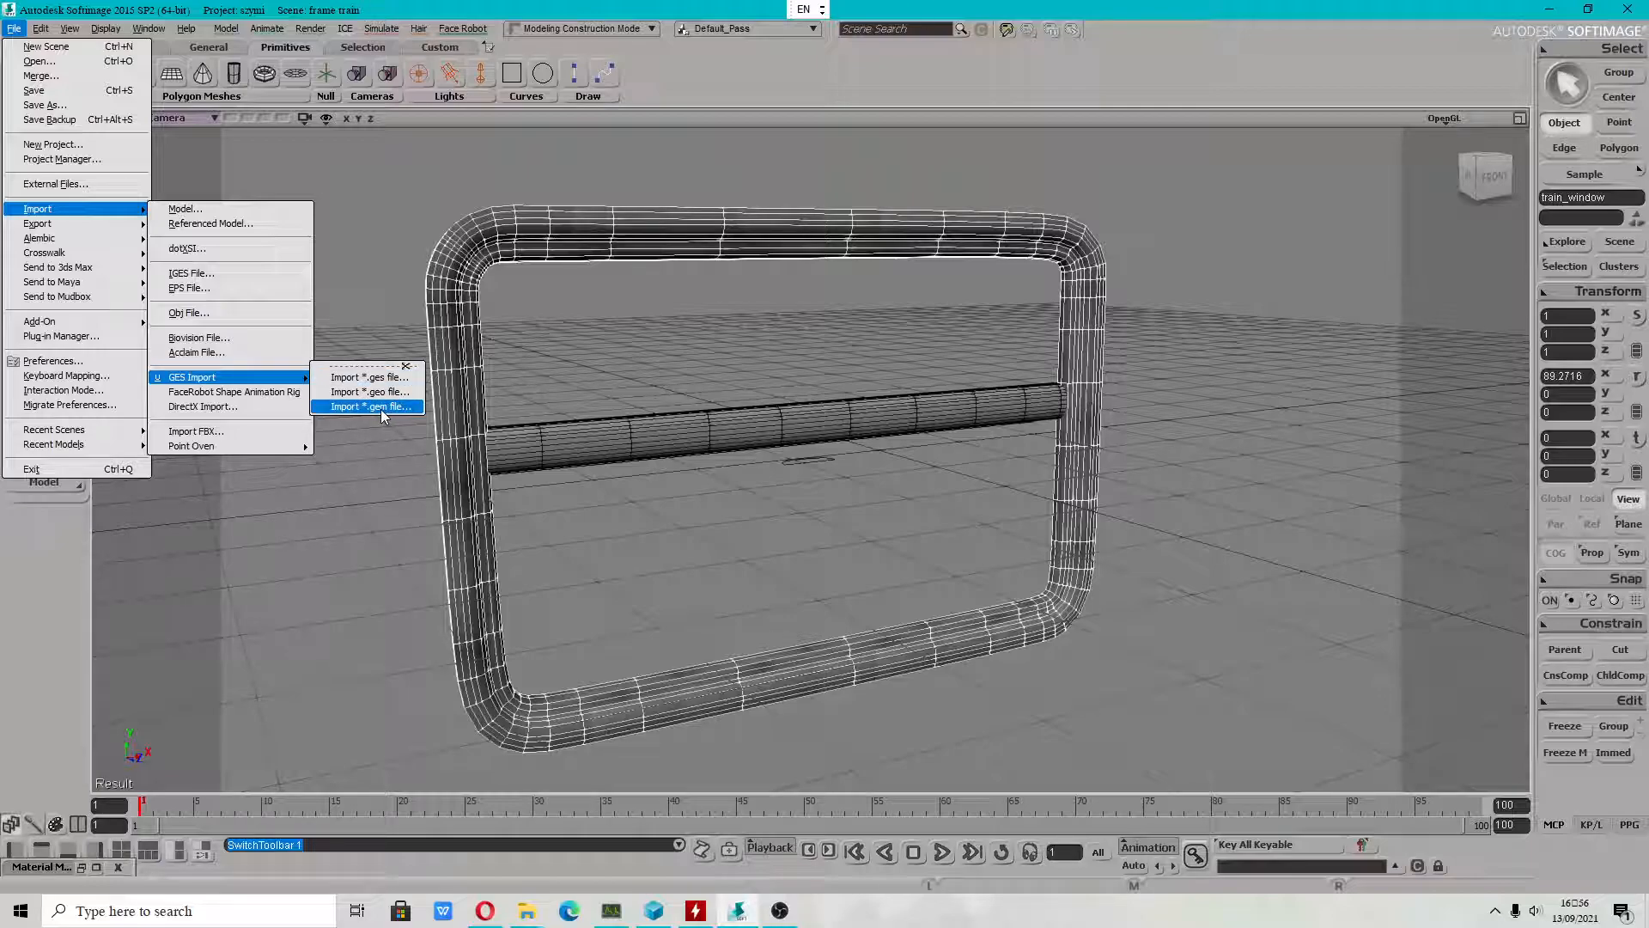
pyautogui.click(773, 248)
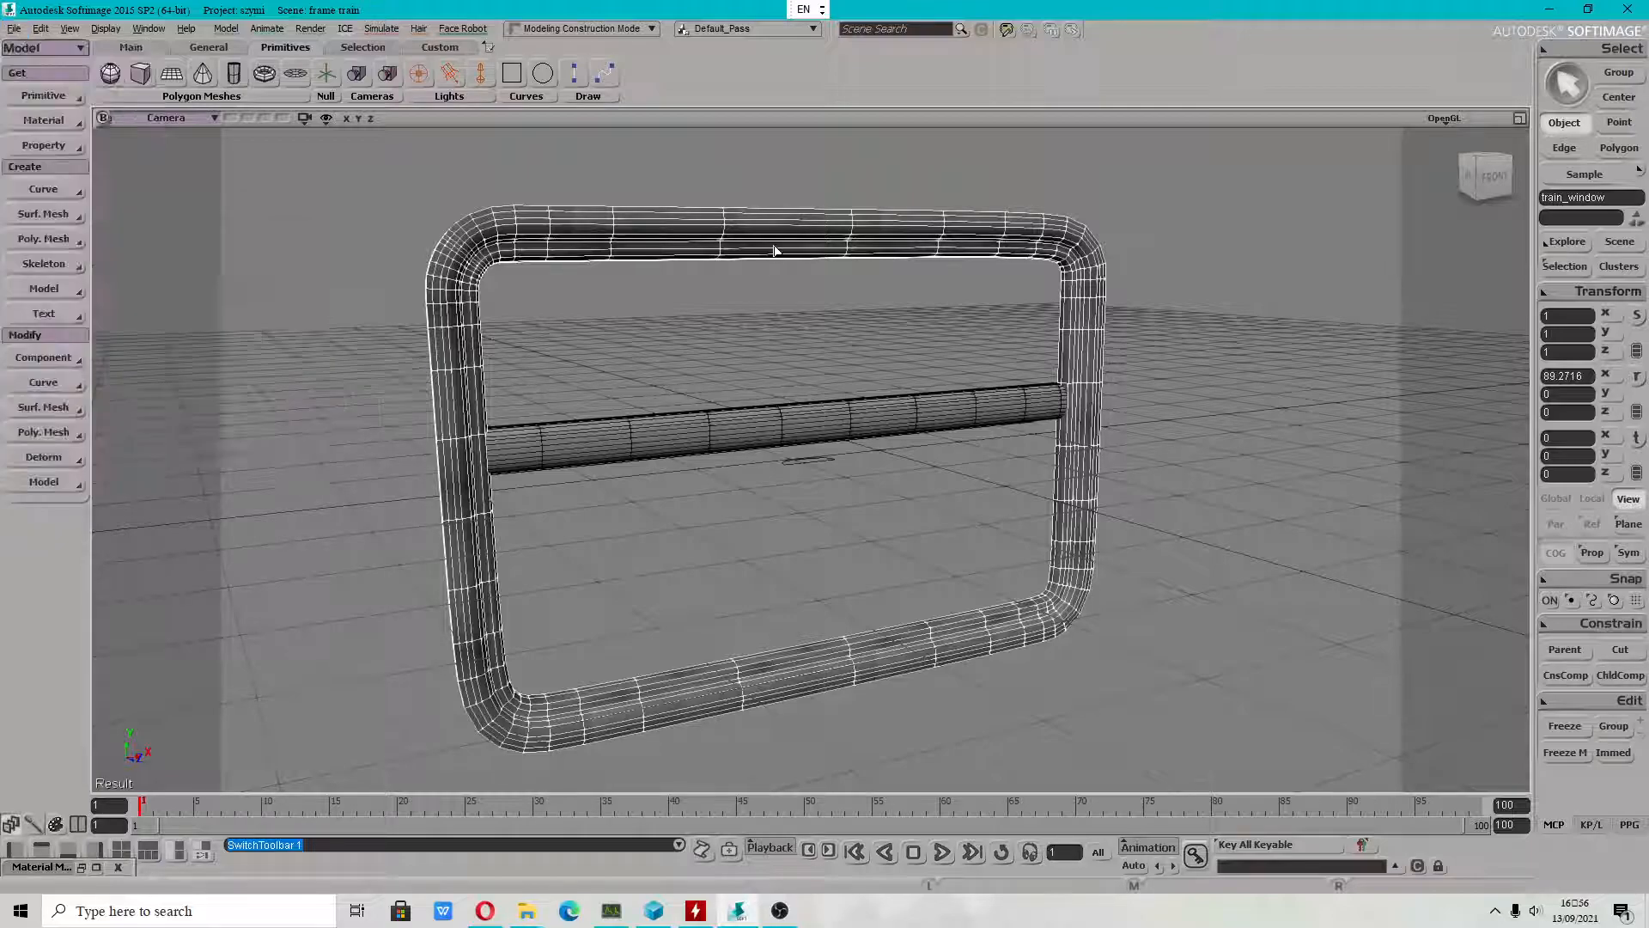
# Inspect the outer frame's clusters, expanding and selecting the Texture_Coordinates_AUTO cluster.
pyautogui.scroll(3, 969, 455)
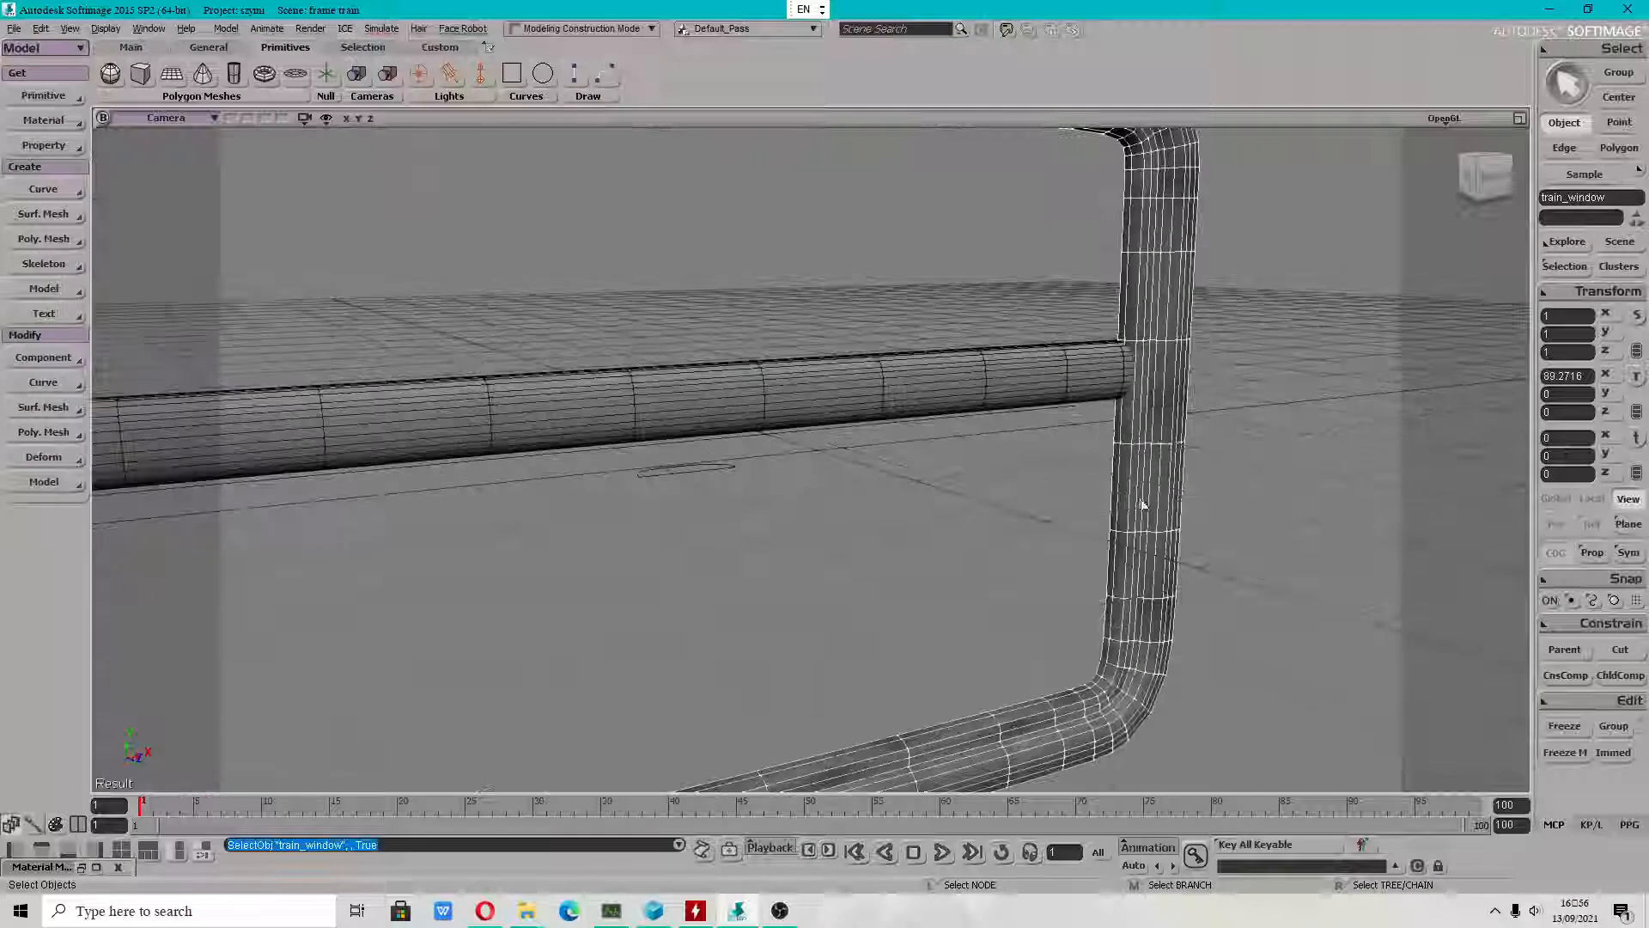
pyautogui.scroll(3, 1142, 506)
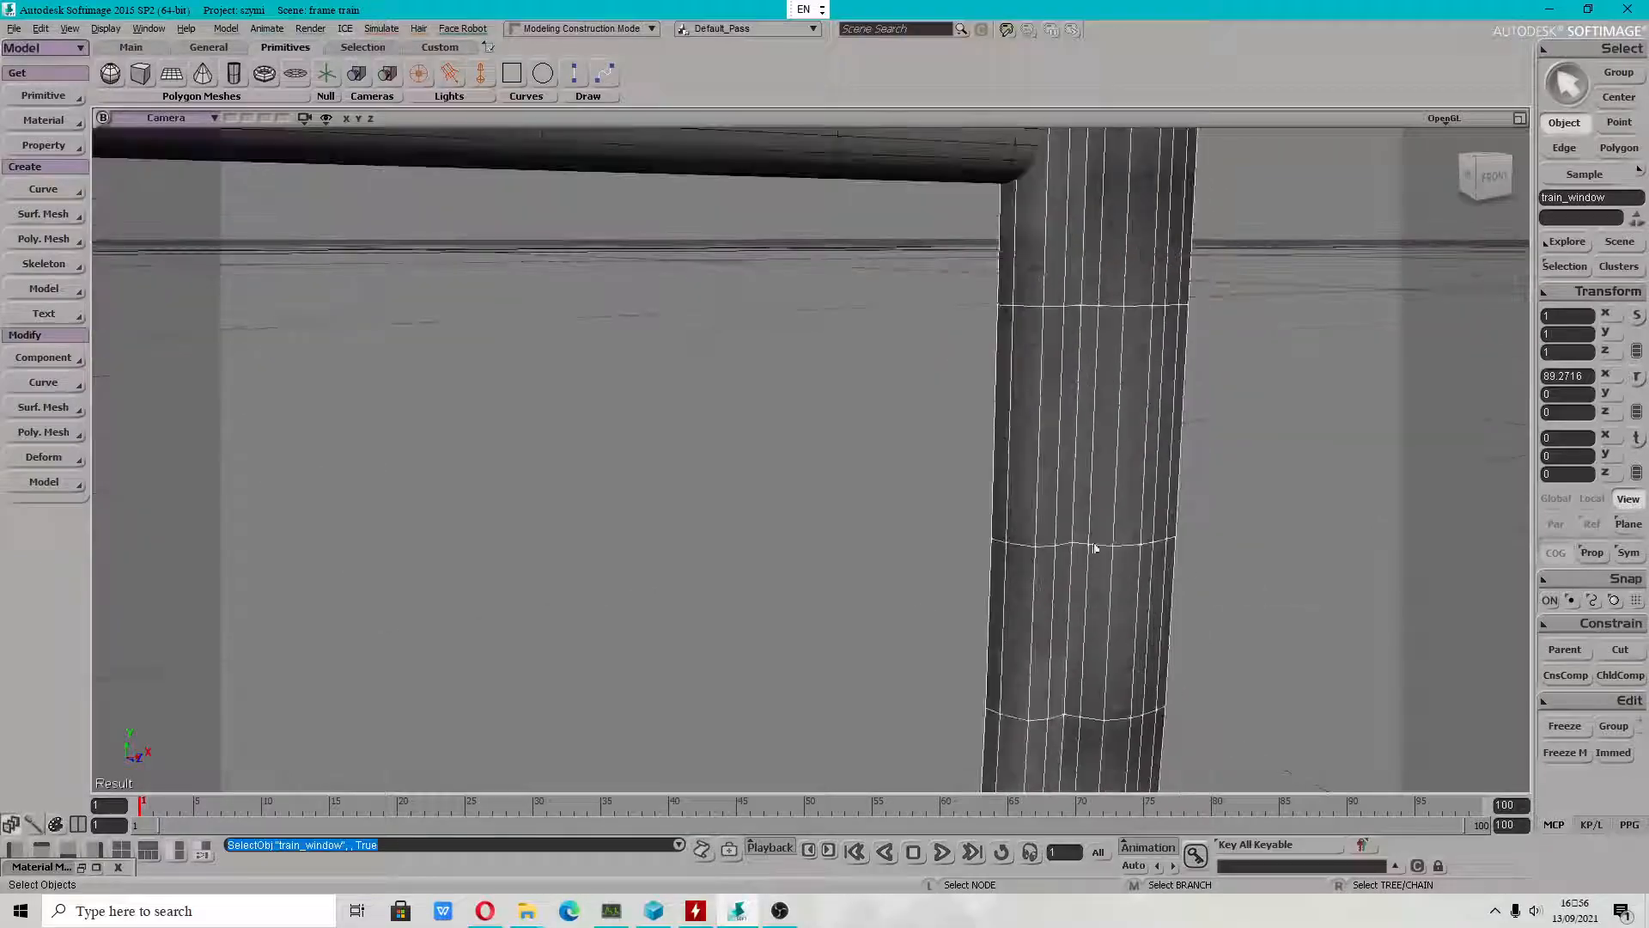
pyautogui.scroll(-5, 1092, 552)
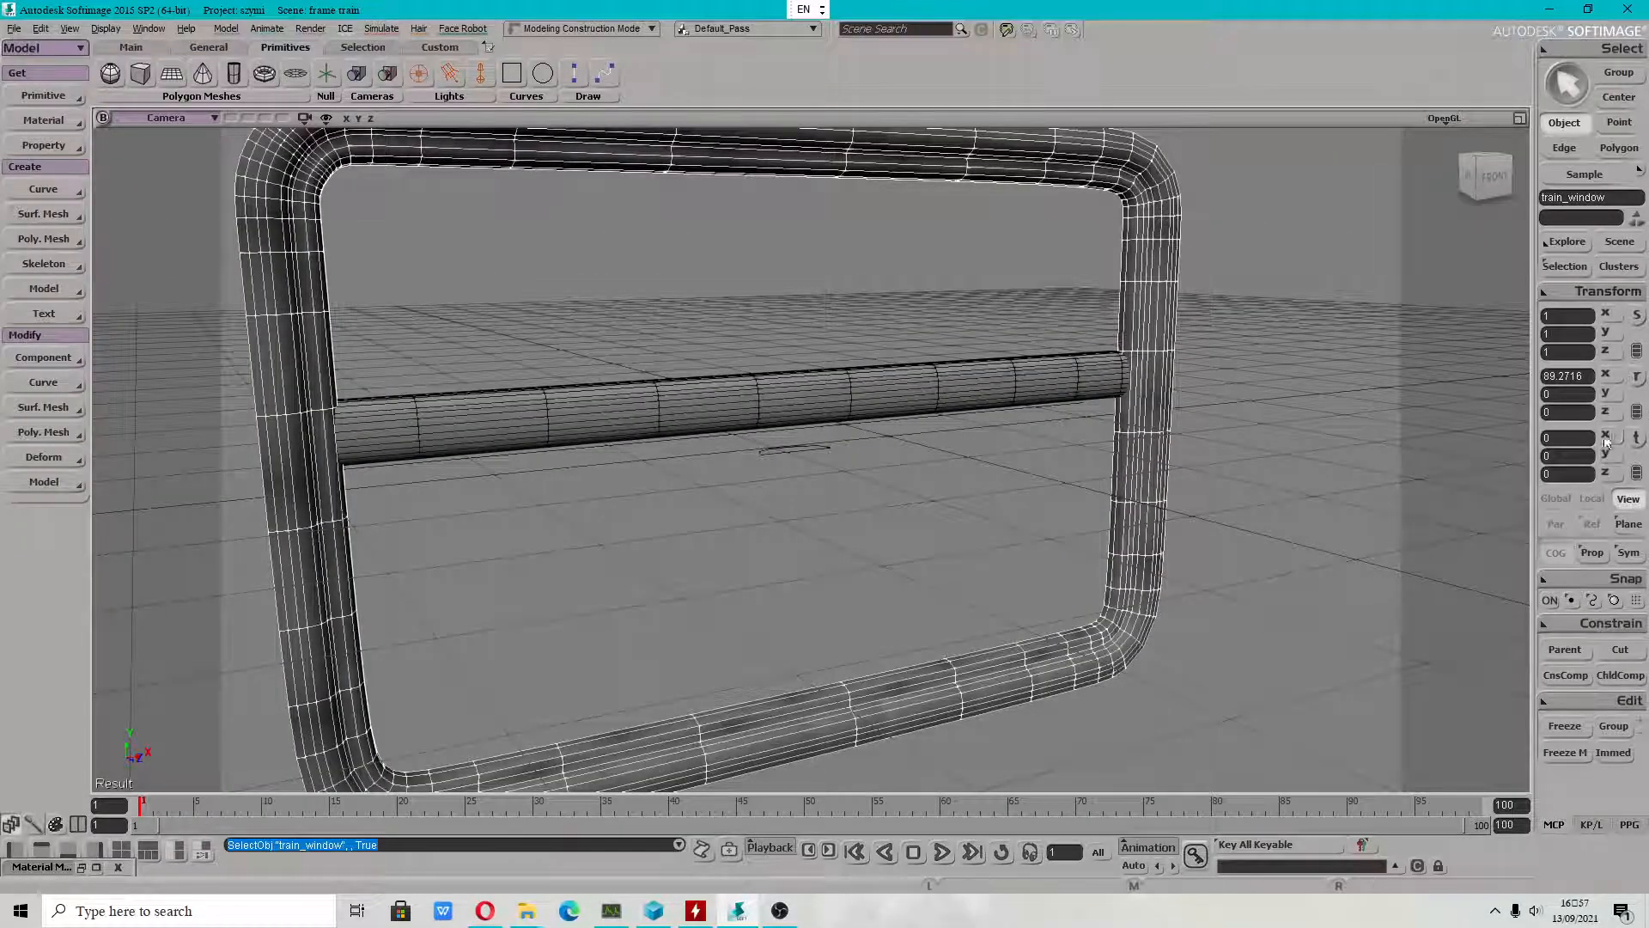
pyautogui.click(1613, 269)
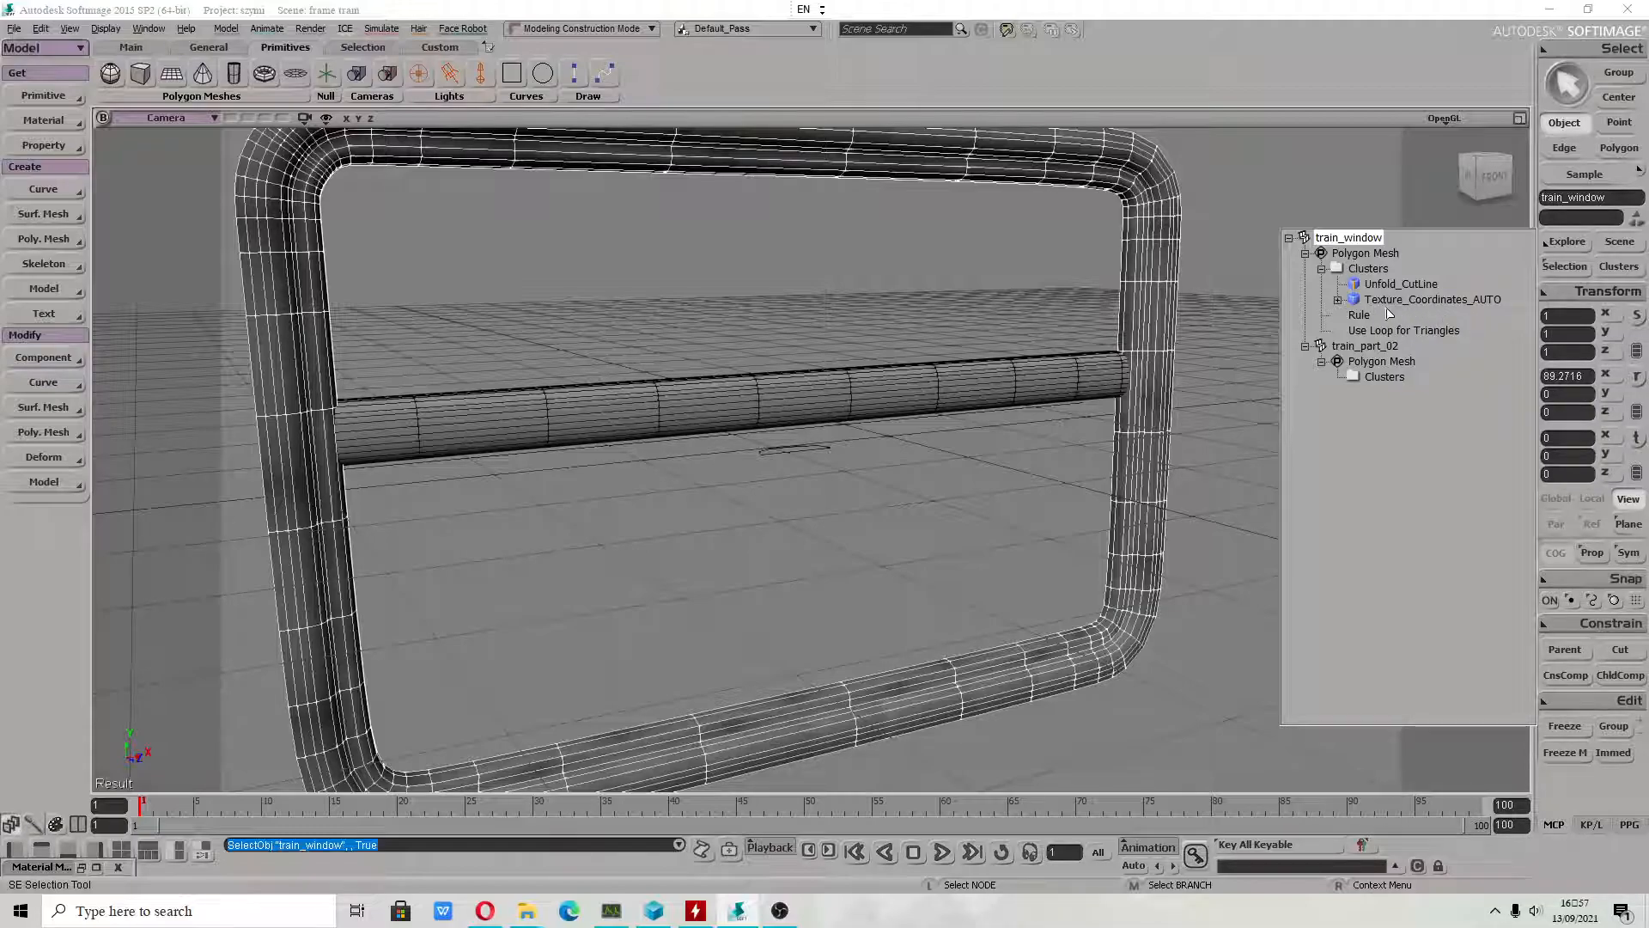
pyautogui.click(1338, 300)
pyautogui.click(1413, 301)
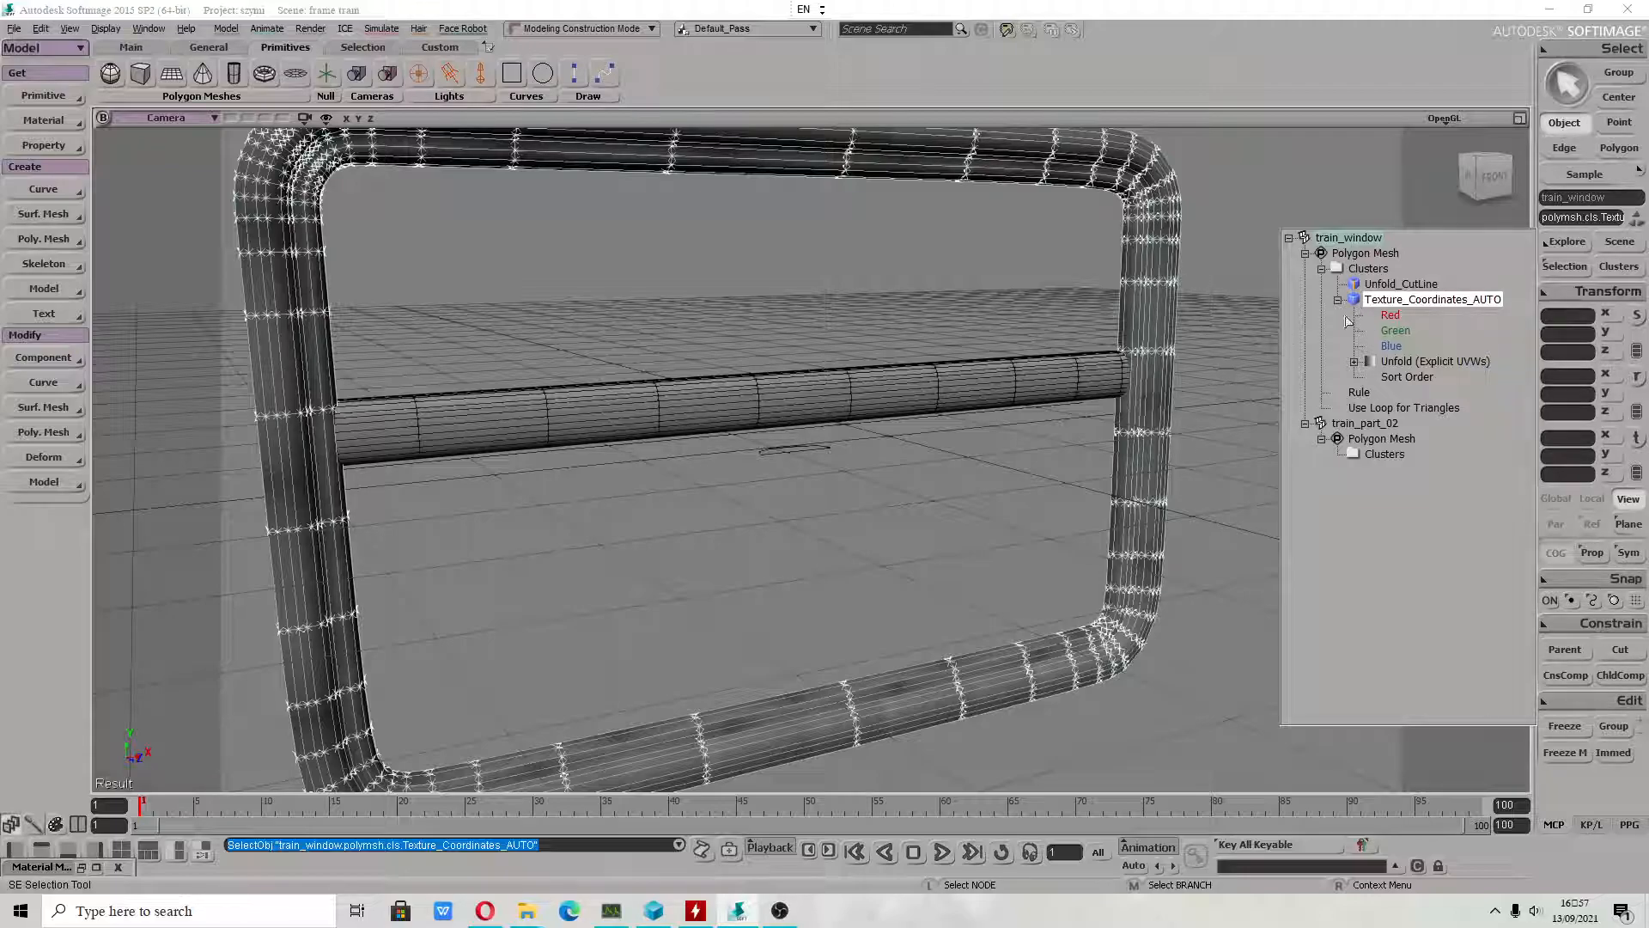
pyautogui.click(1131, 452)
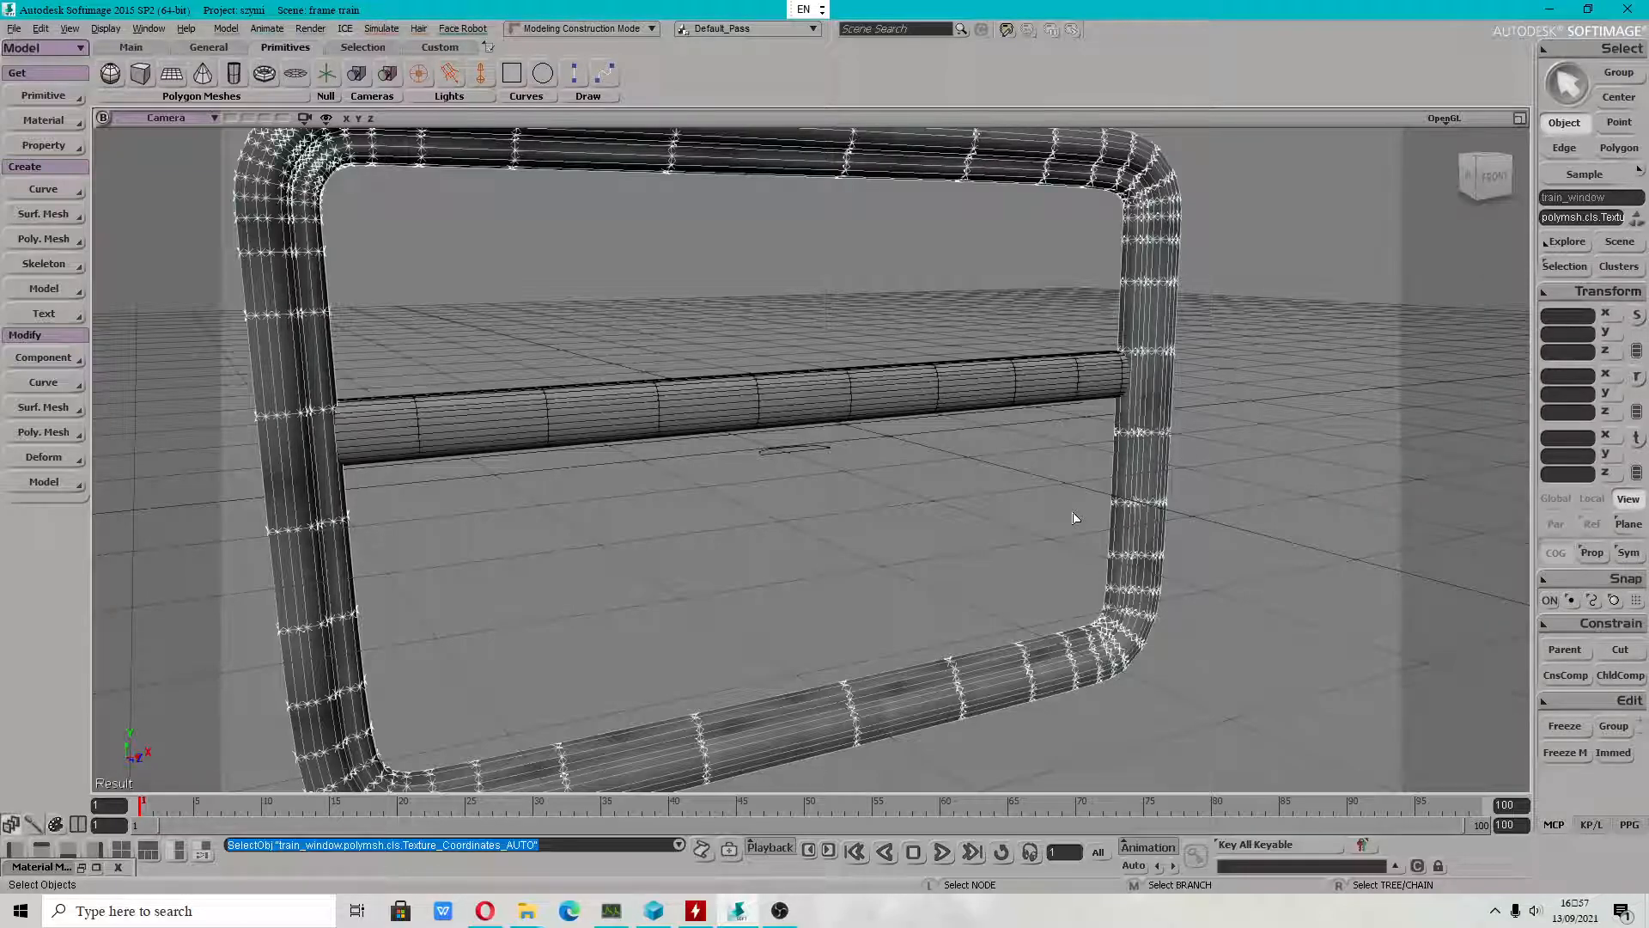
# Select the middle bar, train_part_02, and freeze its operator history.
pyautogui.press('v')
pyautogui.press('s')
pyautogui.moveTo(1249, 435); pyautogui.dragTo(1237, 365)
pyautogui.press('s')
pyautogui.moveTo(932, 516); pyautogui.dragTo(1027, 414)
pyautogui.press('s')
pyautogui.press('space')
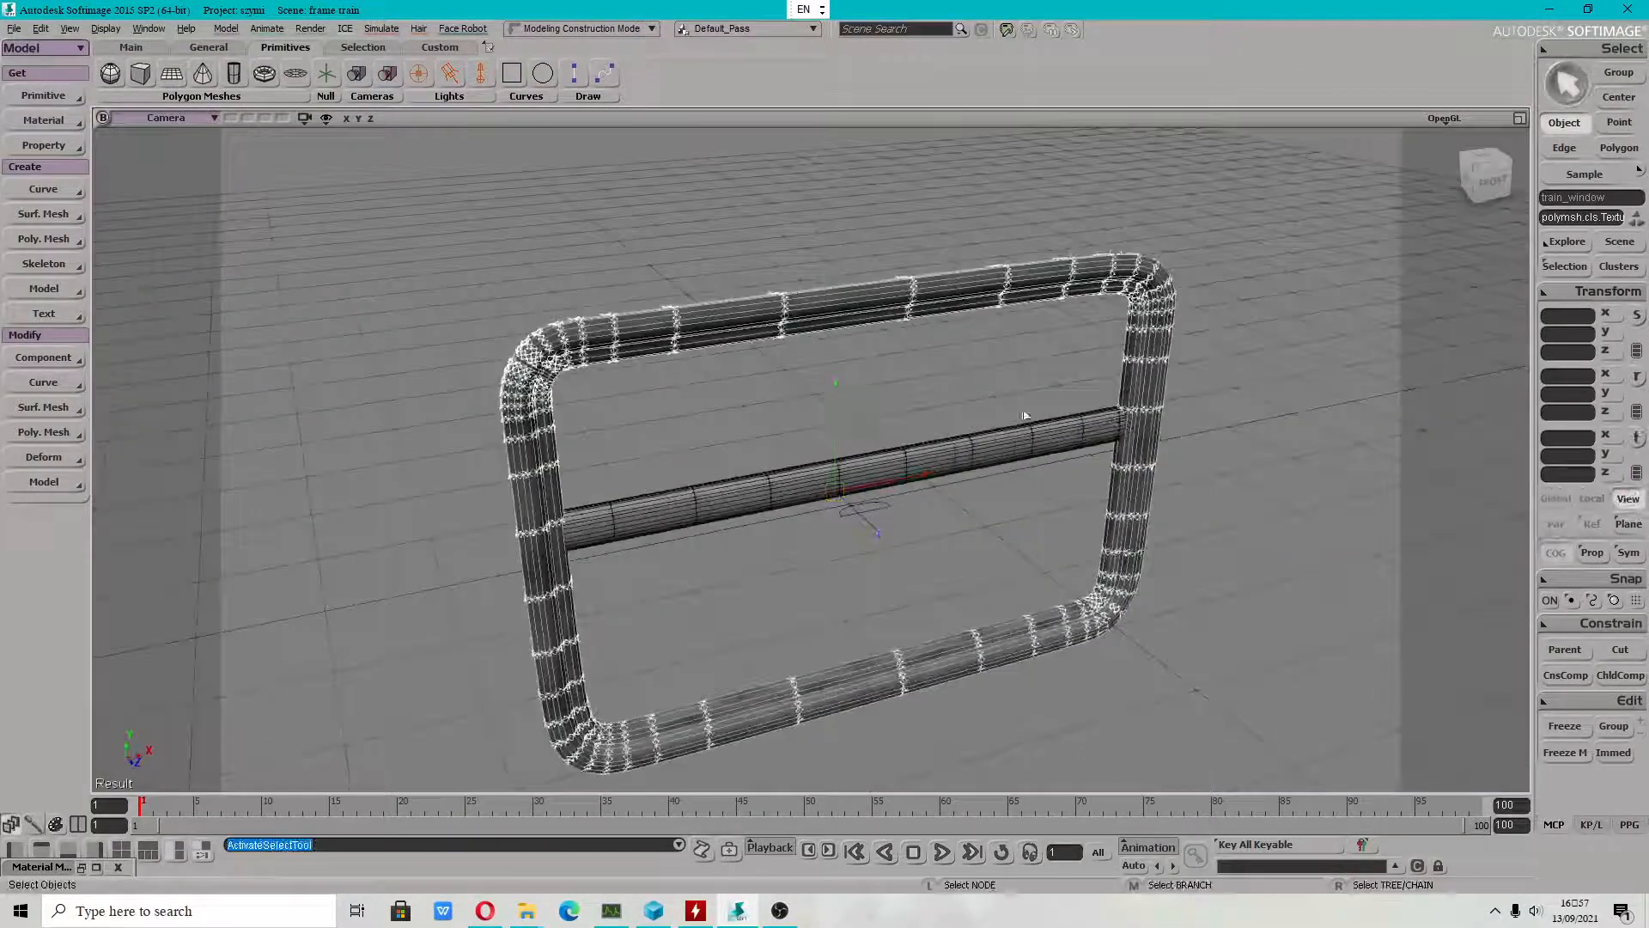
pyautogui.click(950, 445)
pyautogui.press('f')
pyautogui.moveTo(1002, 532); pyautogui.dragTo(1097, 718)
pyautogui.press('v')
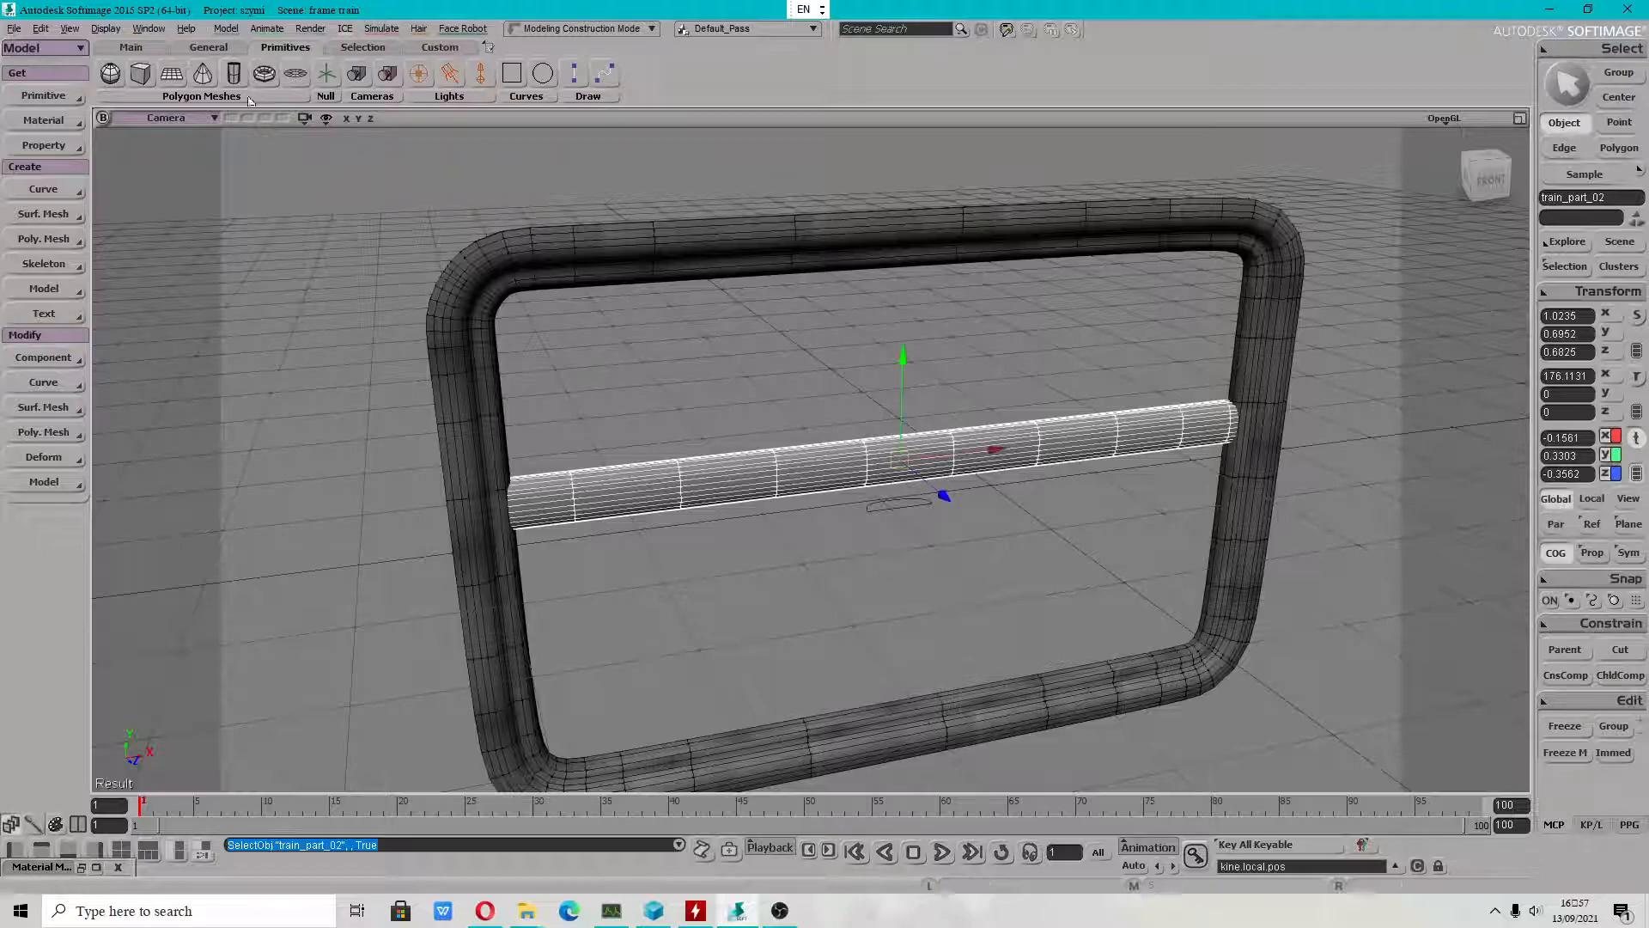
pyautogui.click(1565, 727)
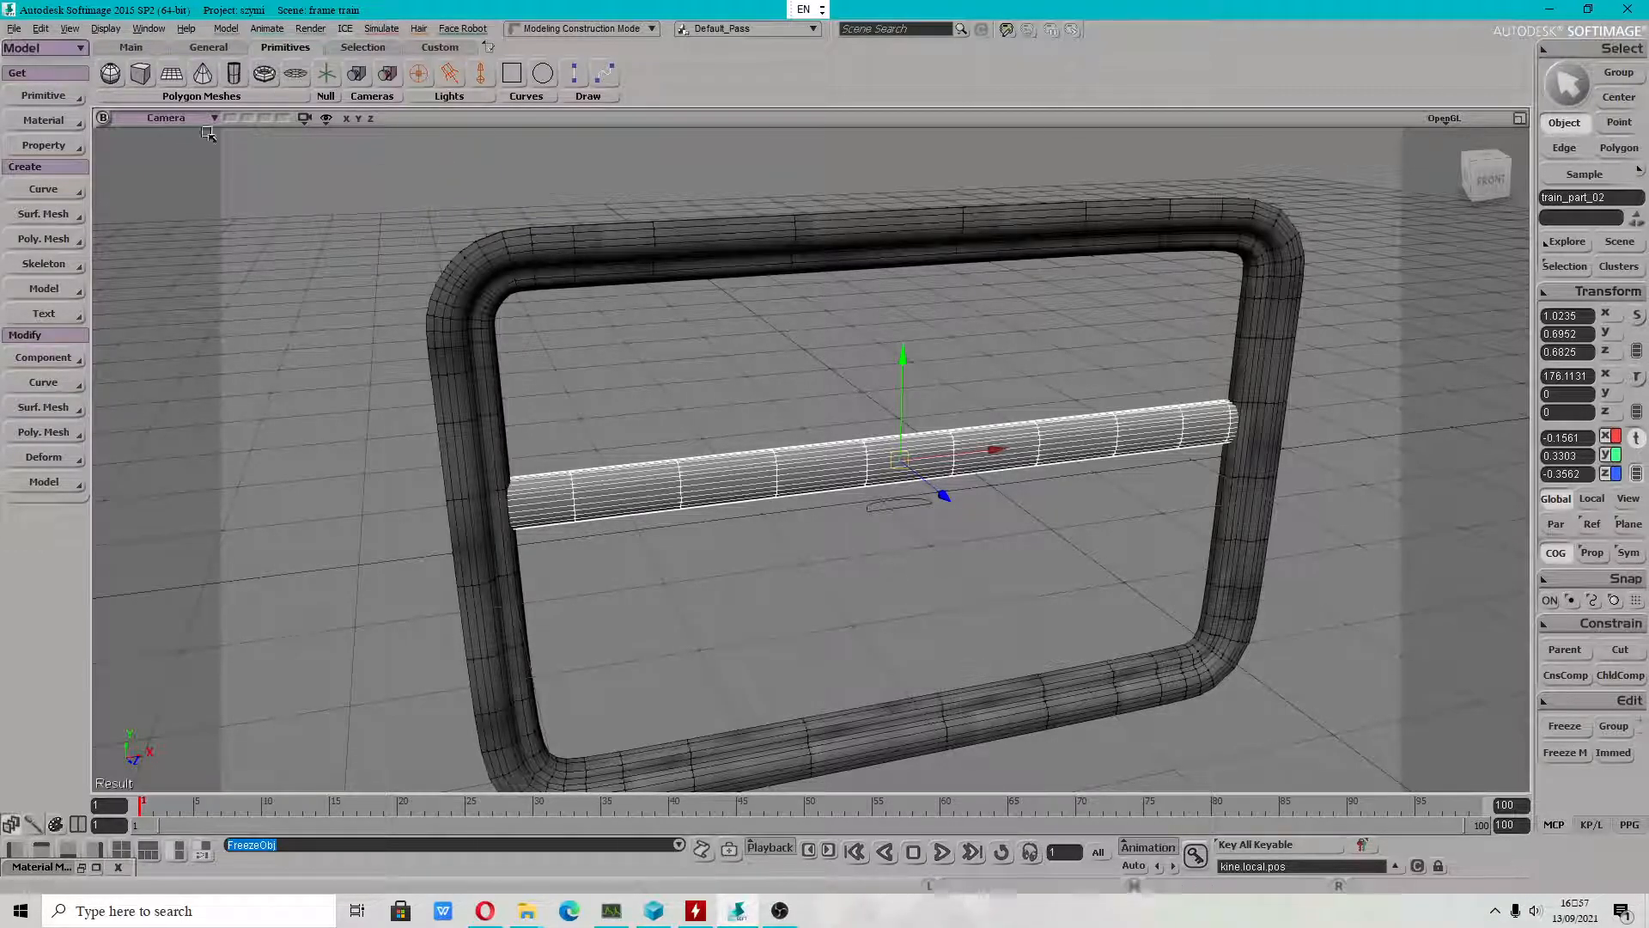
# Reduce the wireframe highlight opacity in the Camera view's display properties to 0.538.
pyautogui.click(306, 117)
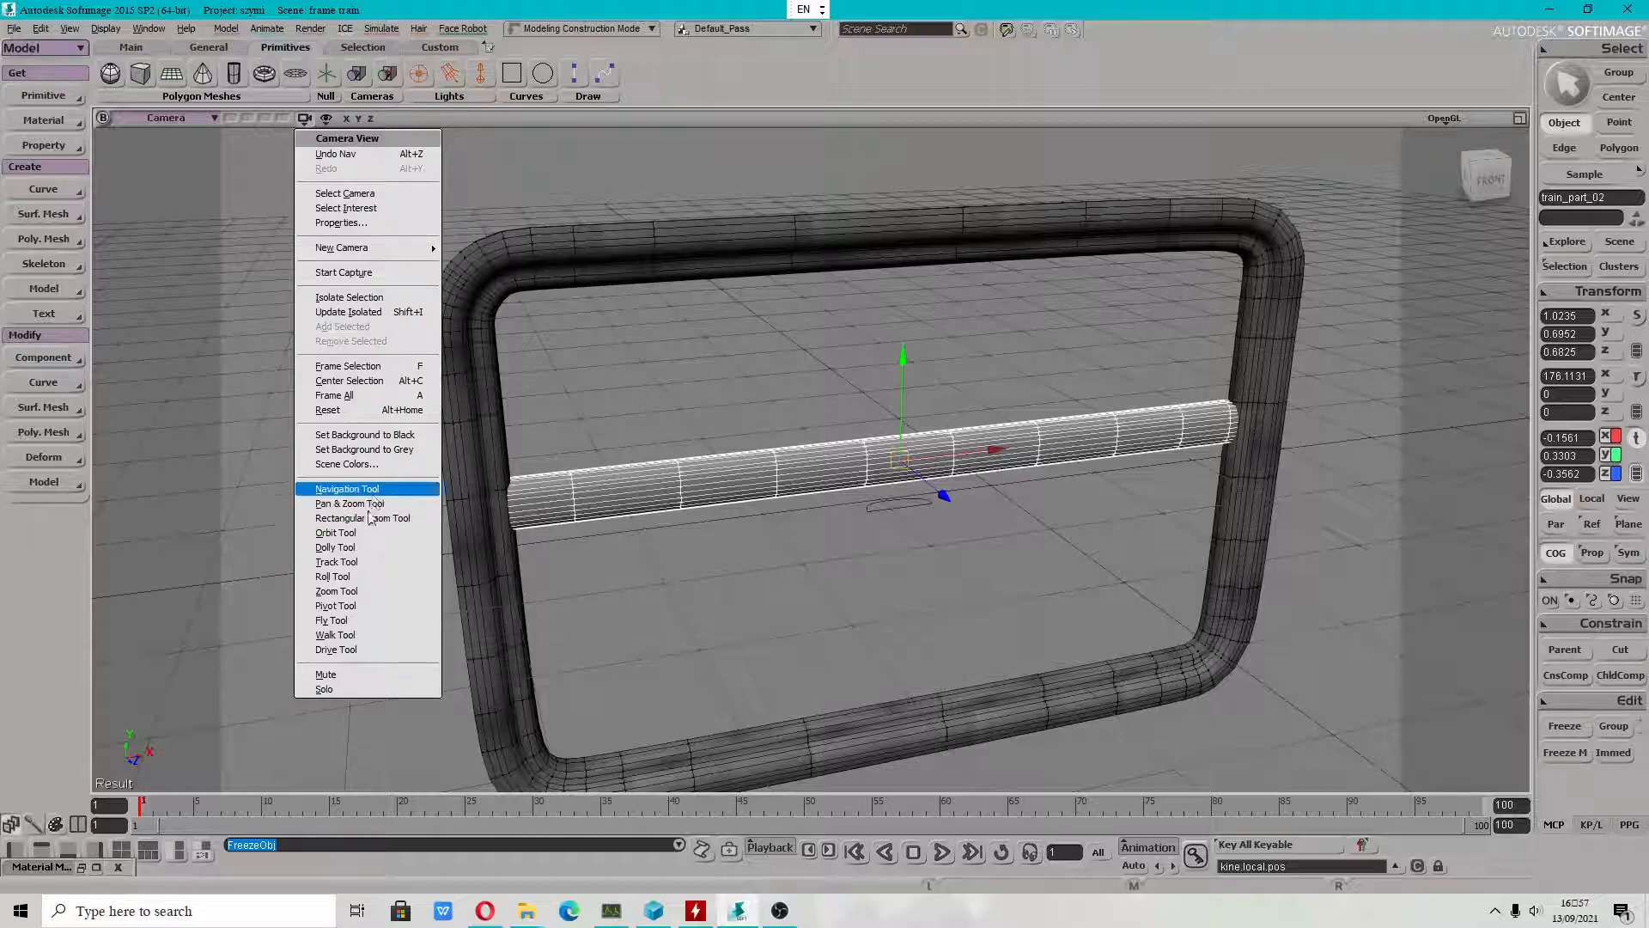
pyautogui.click(372, 218)
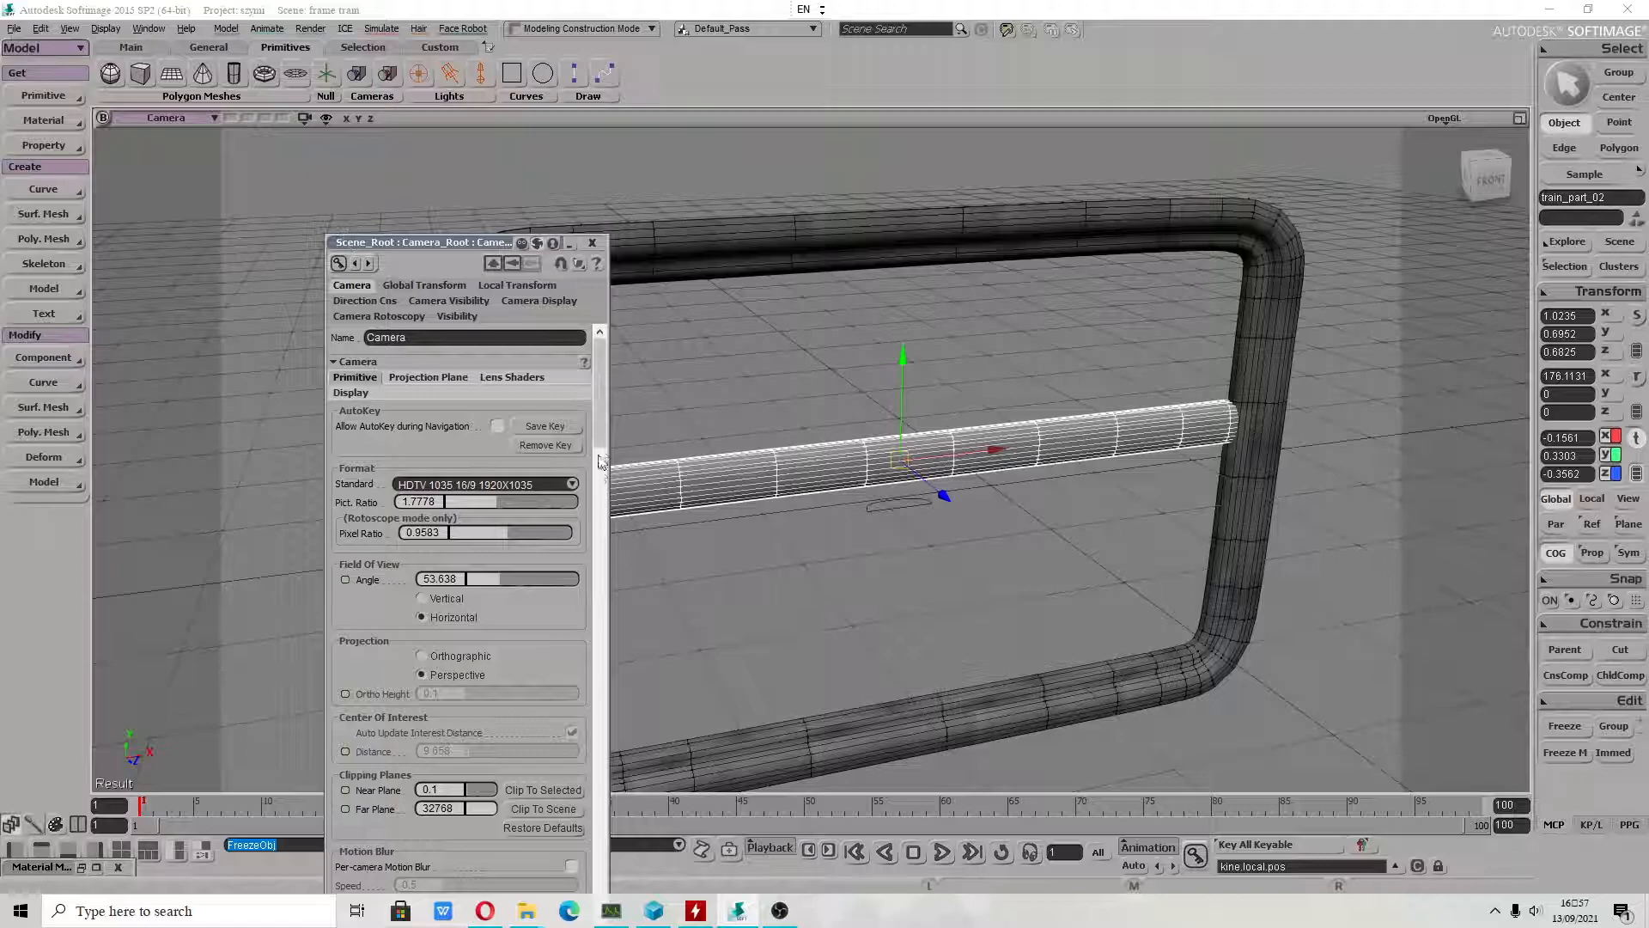
pyautogui.scroll(-15, 582, 716)
pyautogui.scroll(-2, 582, 718)
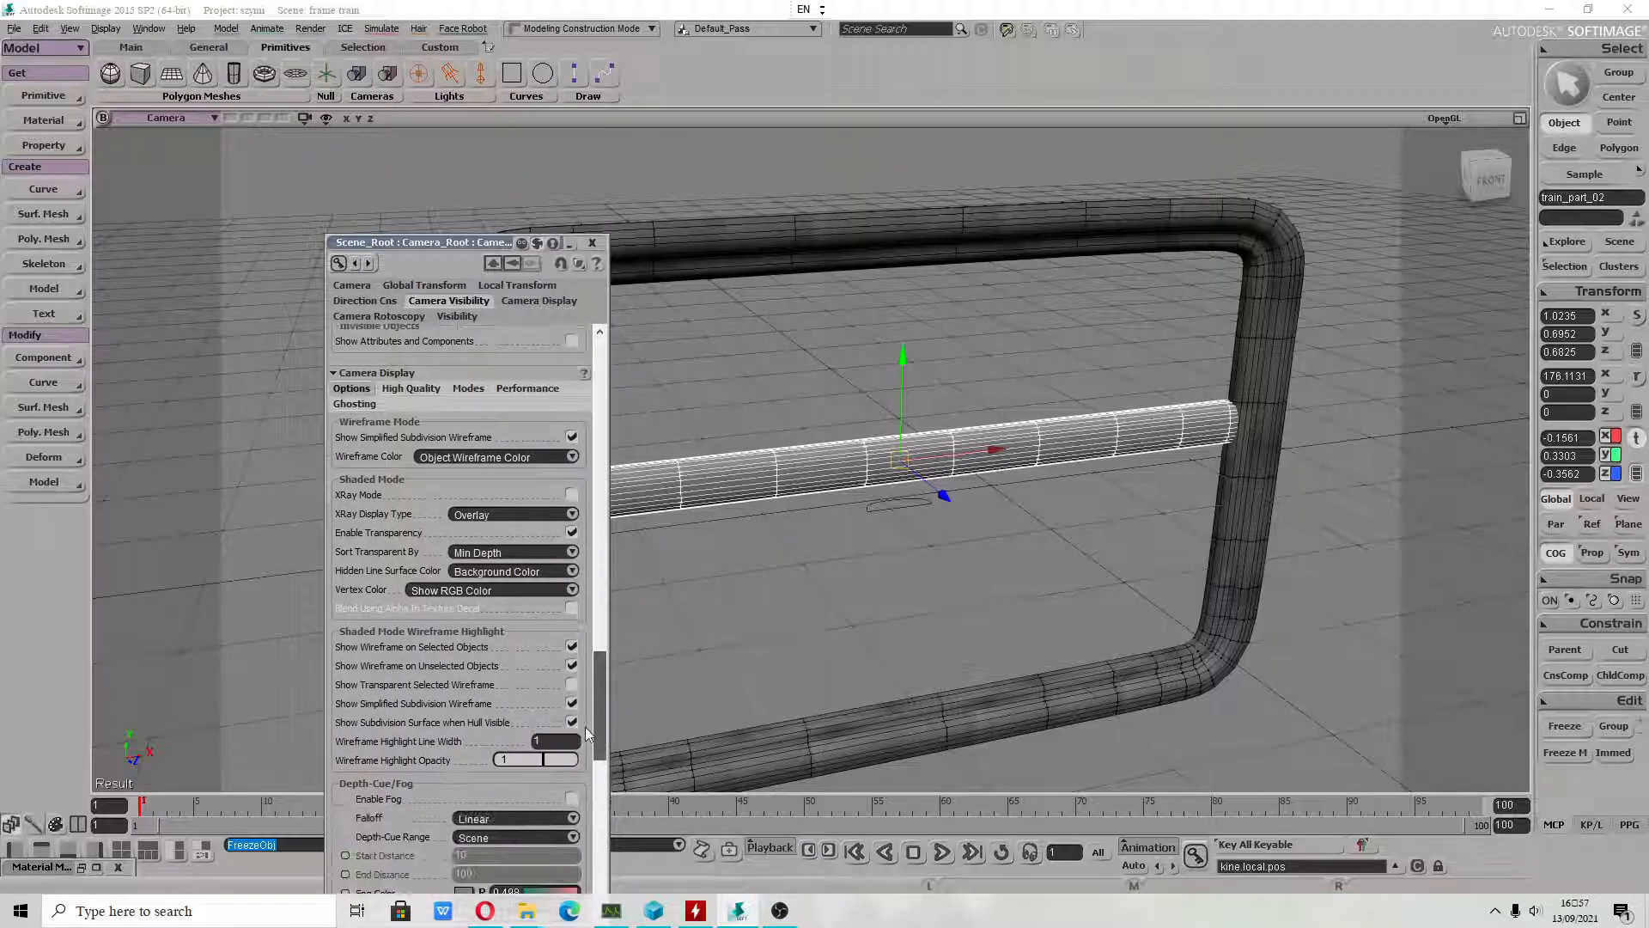
pyautogui.click(558, 760)
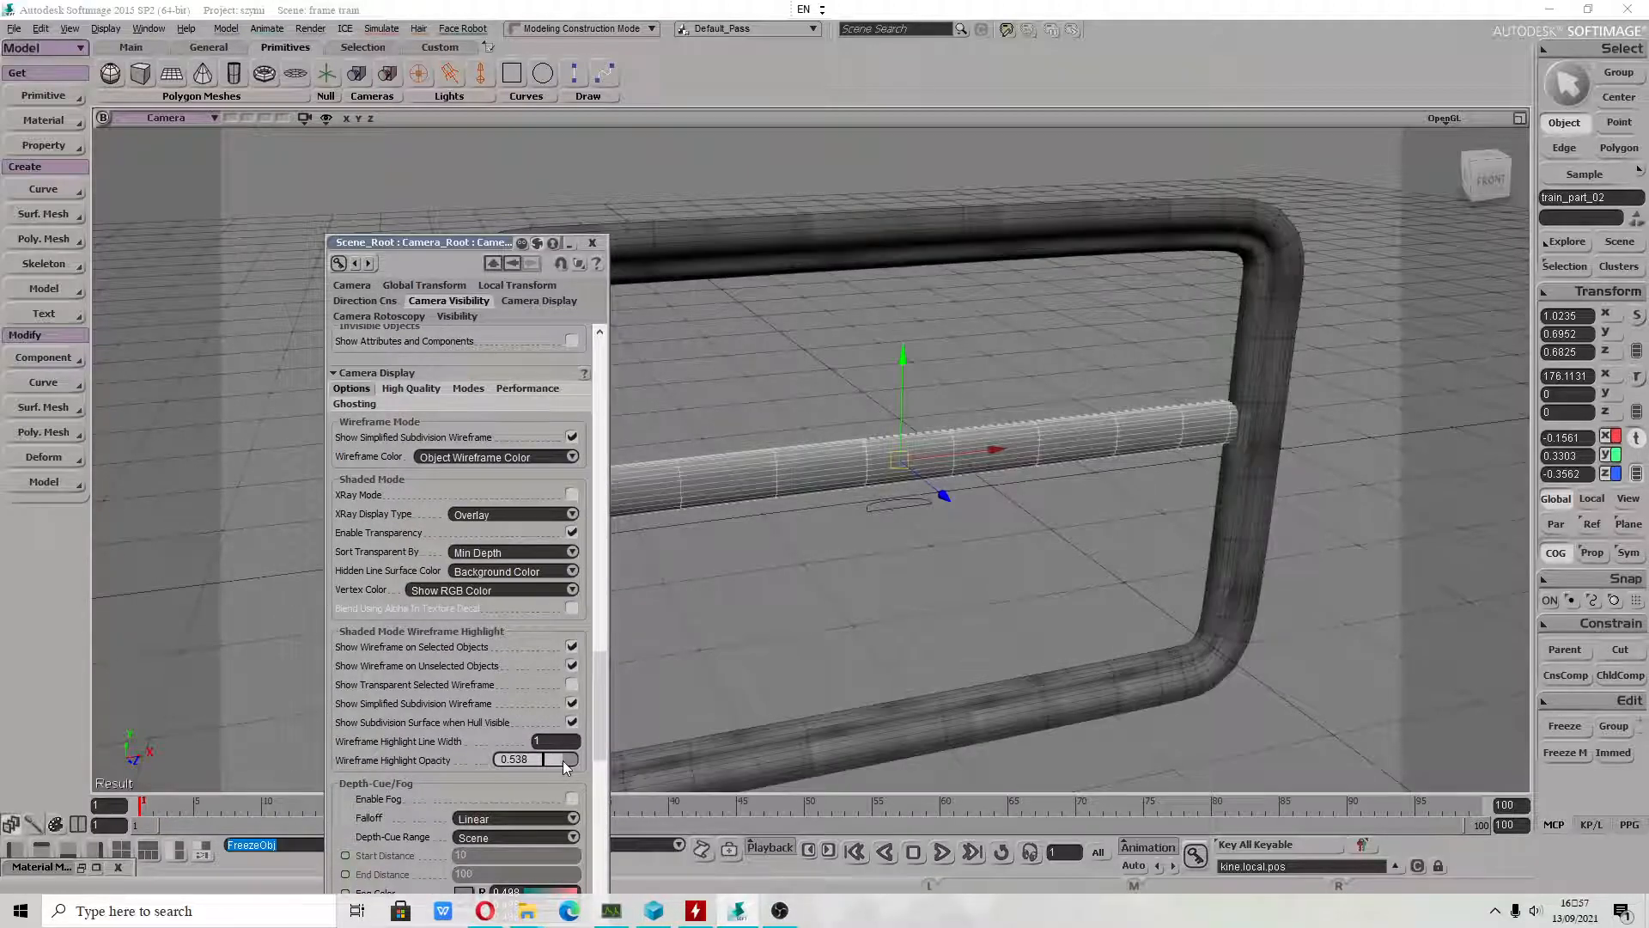
pyautogui.click(592, 242)
# Select the outer frame, train_window, and examine its property tree, material and clusters.
pyautogui.click(700, 275)
pyautogui.moveTo(701, 275); pyautogui.dragTo(688, 544)
pyautogui.press('s')
pyautogui.moveTo(538, 572); pyautogui.dragTo(644, 626)
pyautogui.press('v')
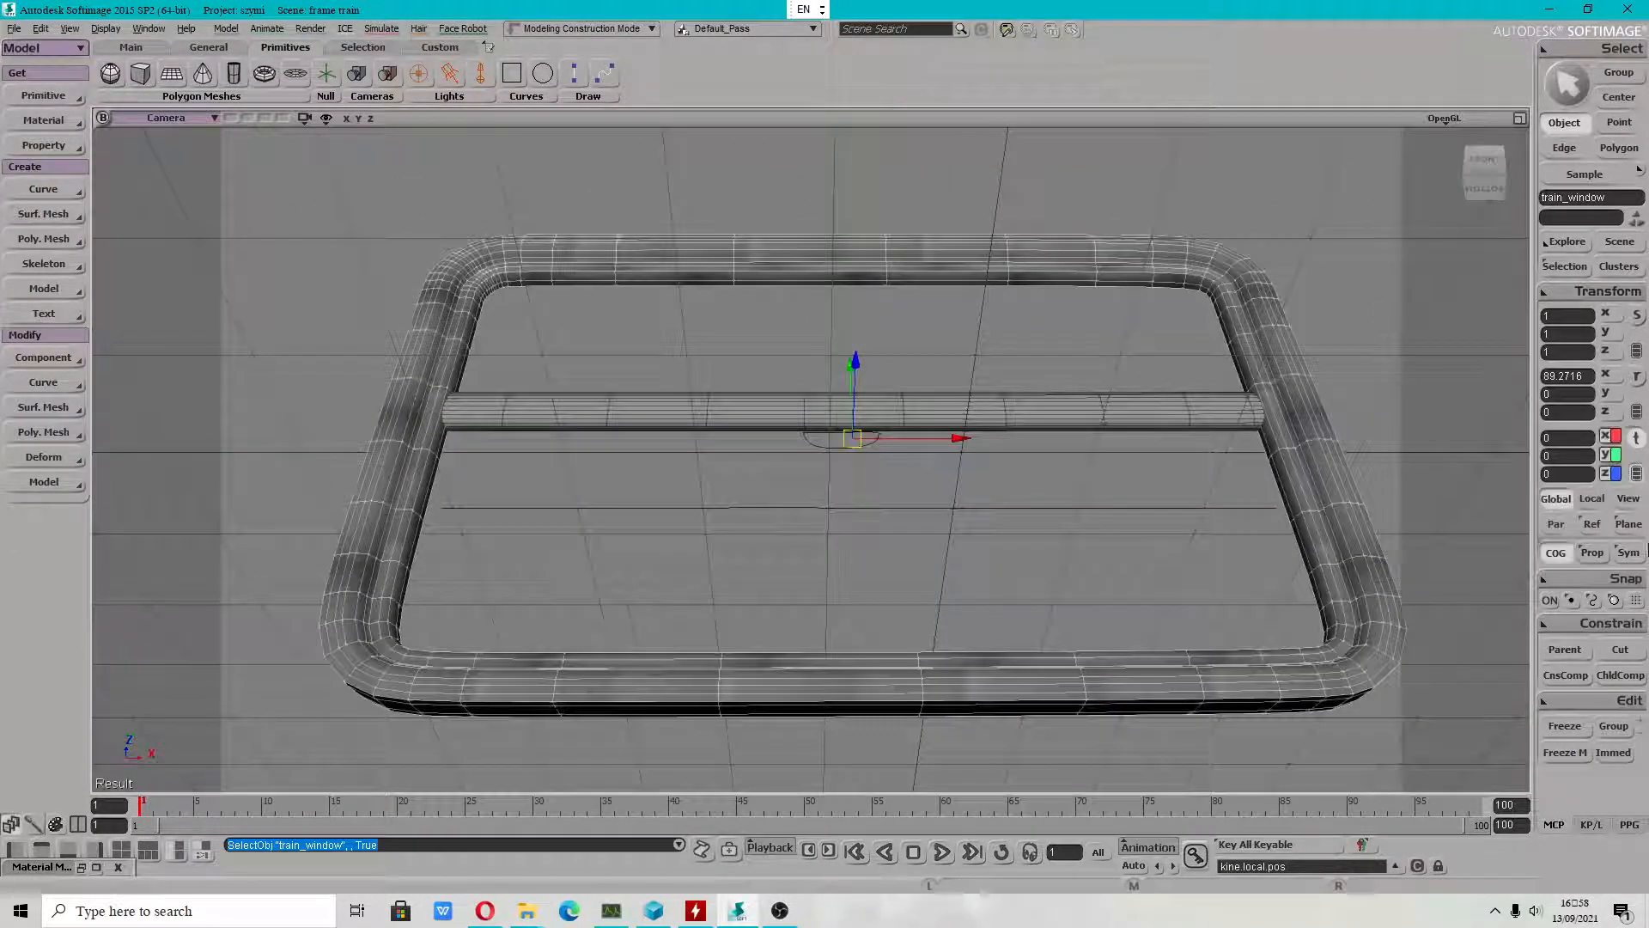
pyautogui.click(1564, 265)
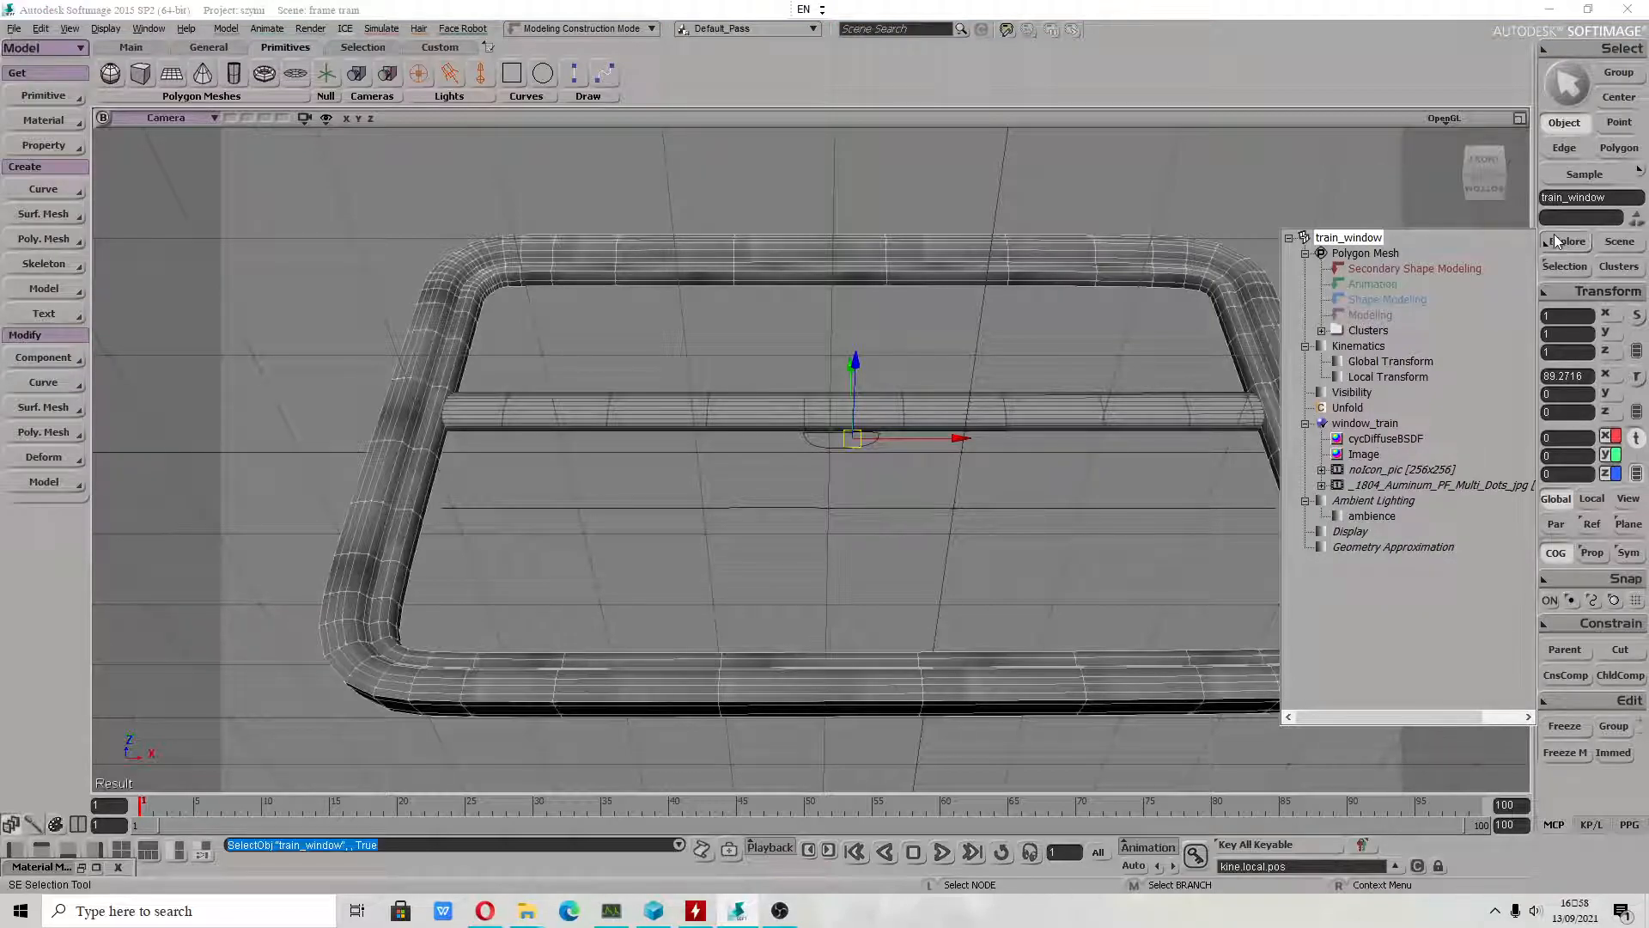
pyautogui.click(1563, 268)
pyautogui.click(1617, 271)
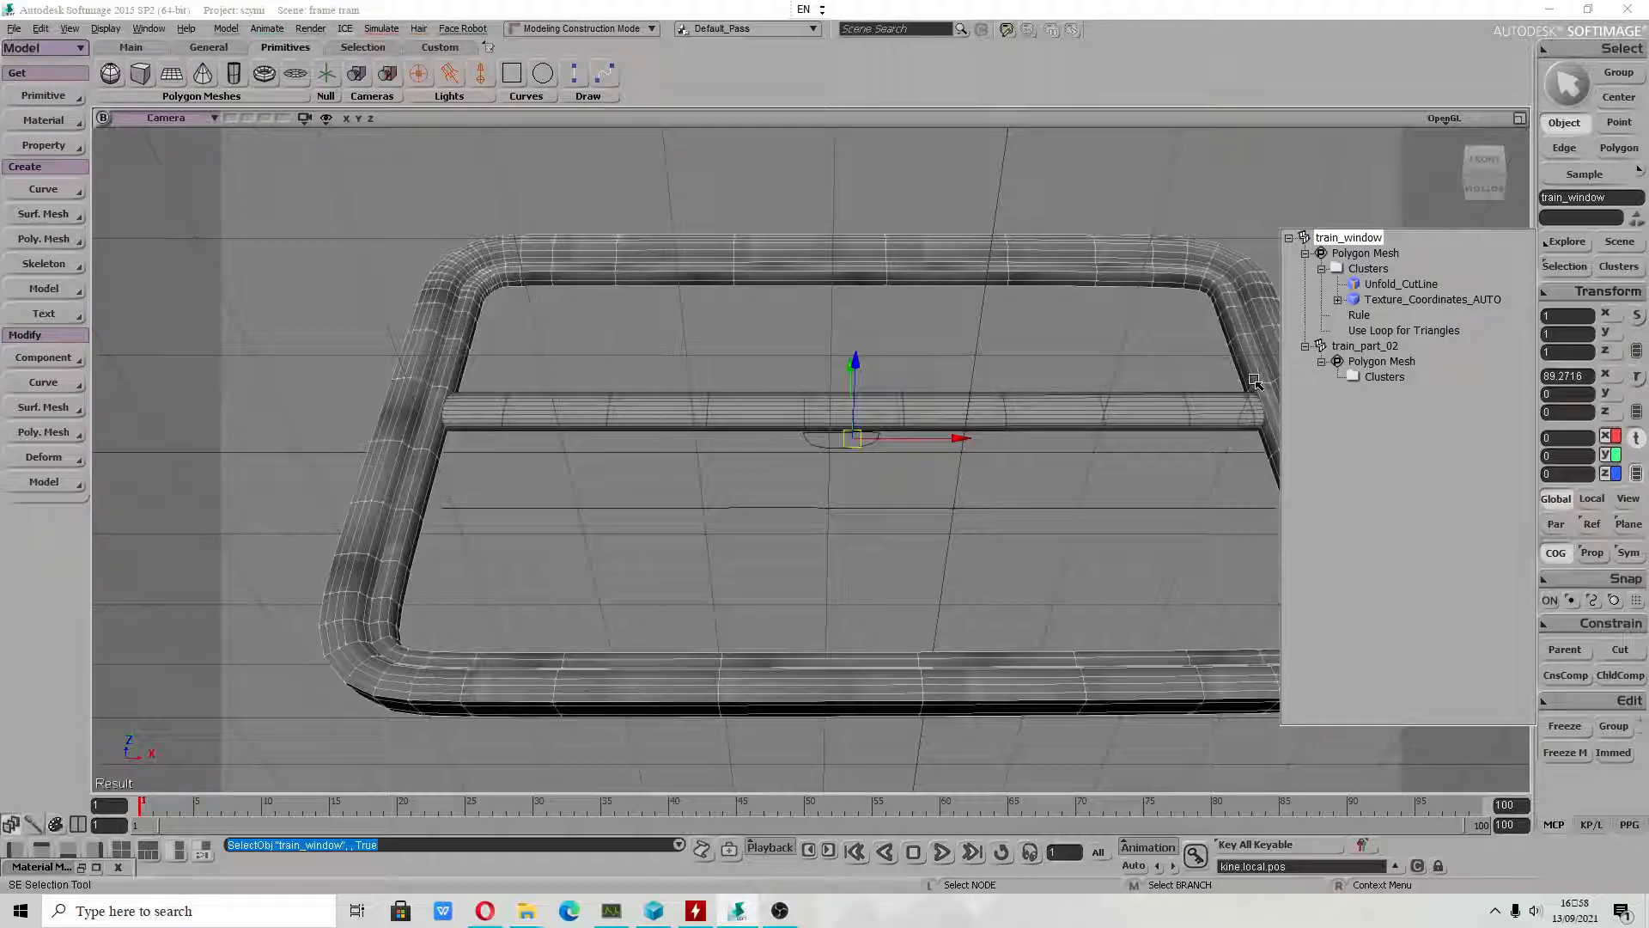
# Select the middle bar of the window frame, train_part_02, again.
pyautogui.press('s')
pyautogui.moveTo(1271, 537); pyautogui.dragTo(1190, 545)
pyautogui.press('v')
pyautogui.click(1126, 428)
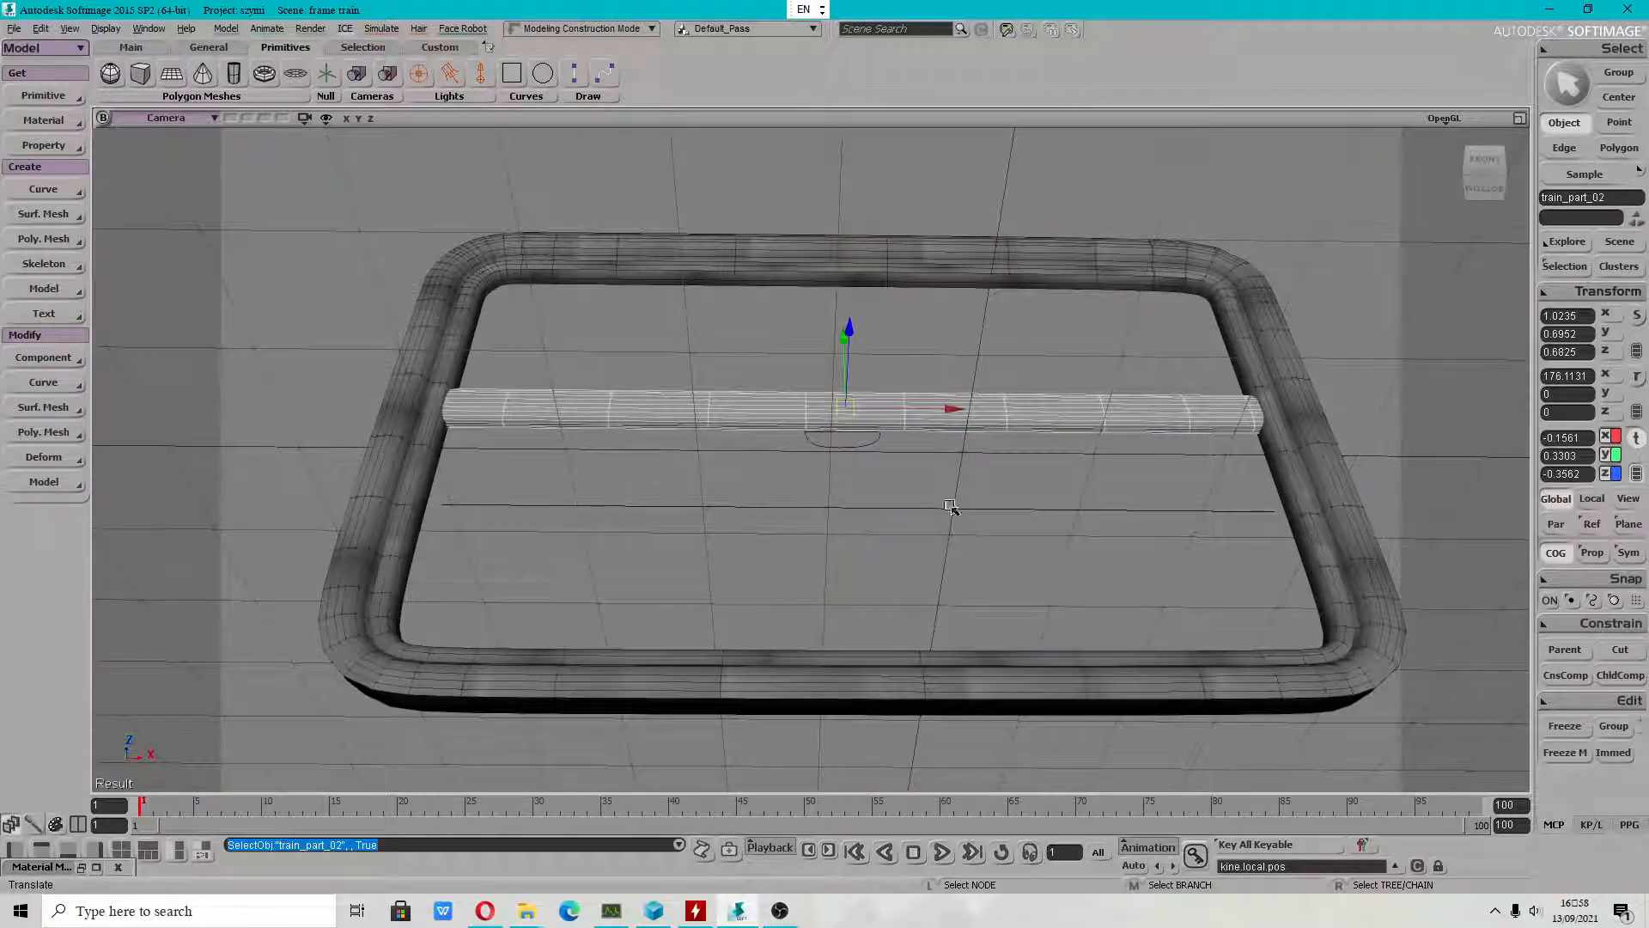